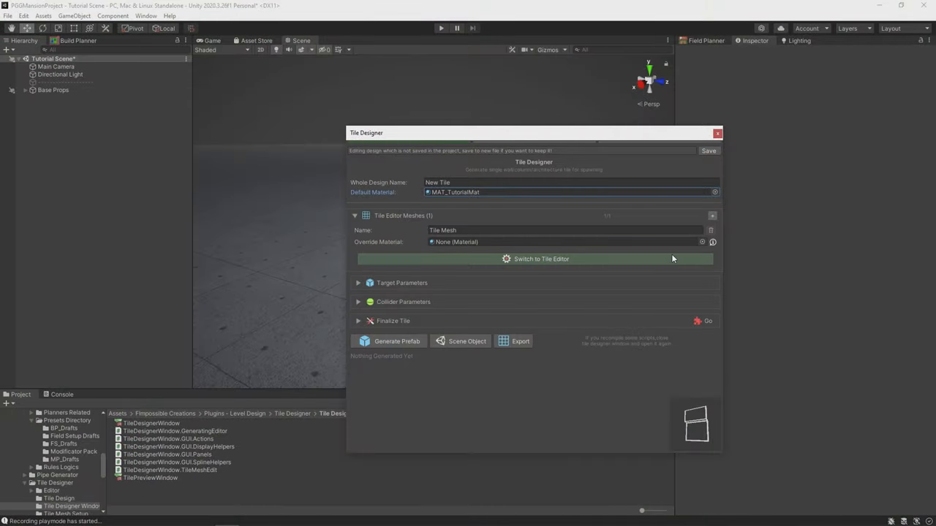
Reshape the tile mesh's depth profile in the shape editor with an enlarged preview.
click(672, 258)
click(387, 319)
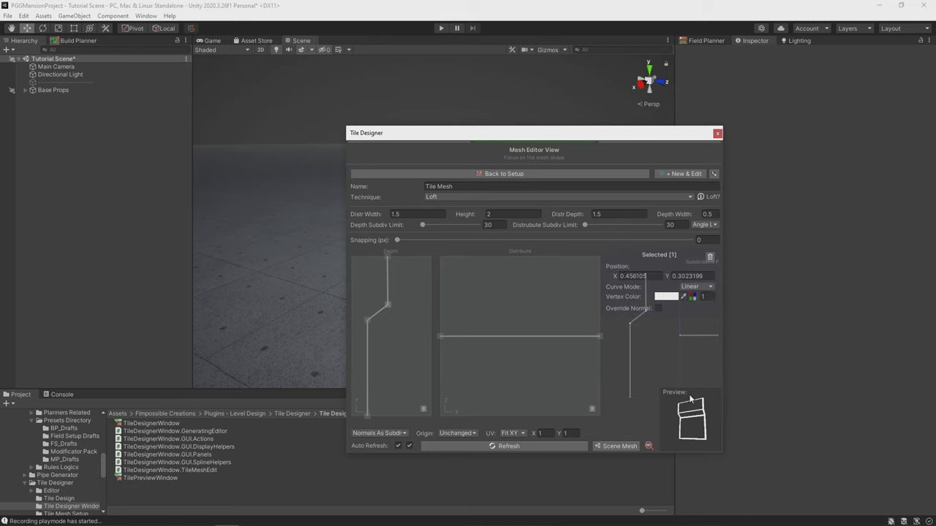
click(668, 394)
drag(387, 307, 380, 301)
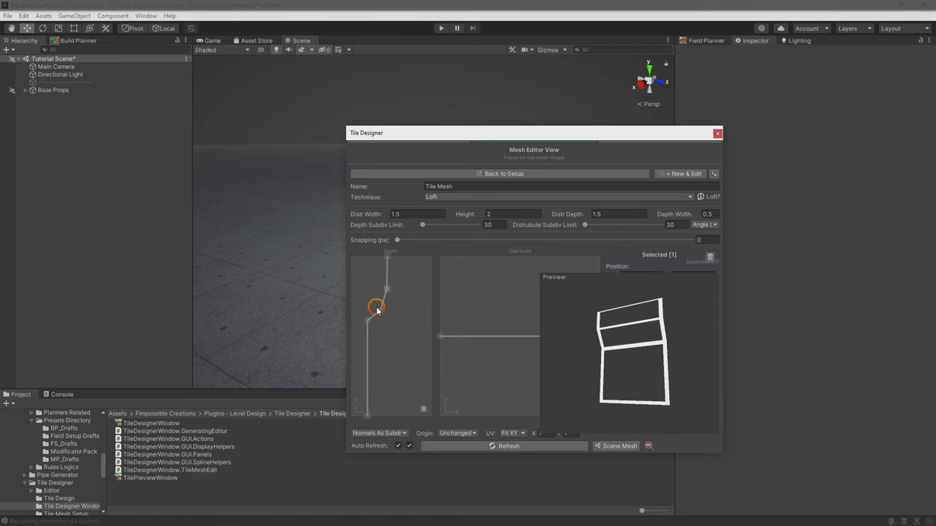
Place the designed tile mesh into the scene and view it.
click(625, 447)
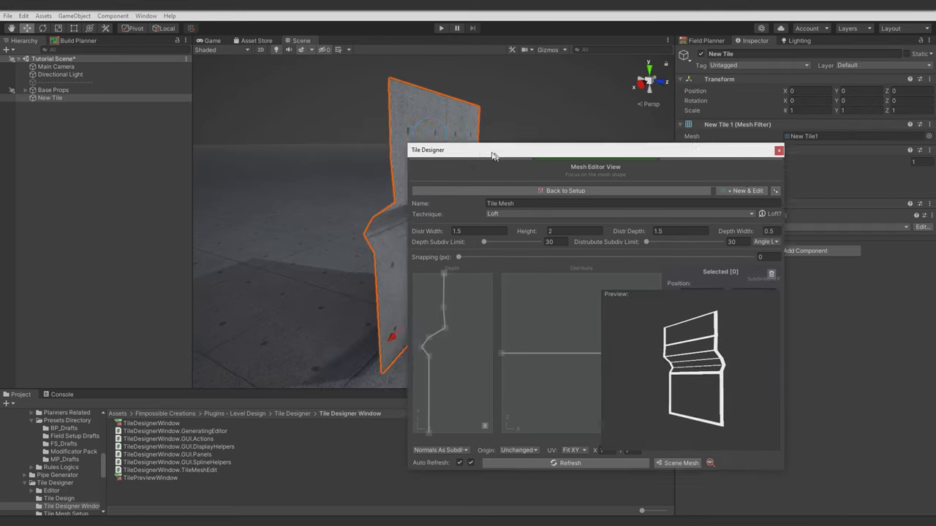
drag(512, 132, 687, 190)
middle_drag(415, 242, 437, 241)
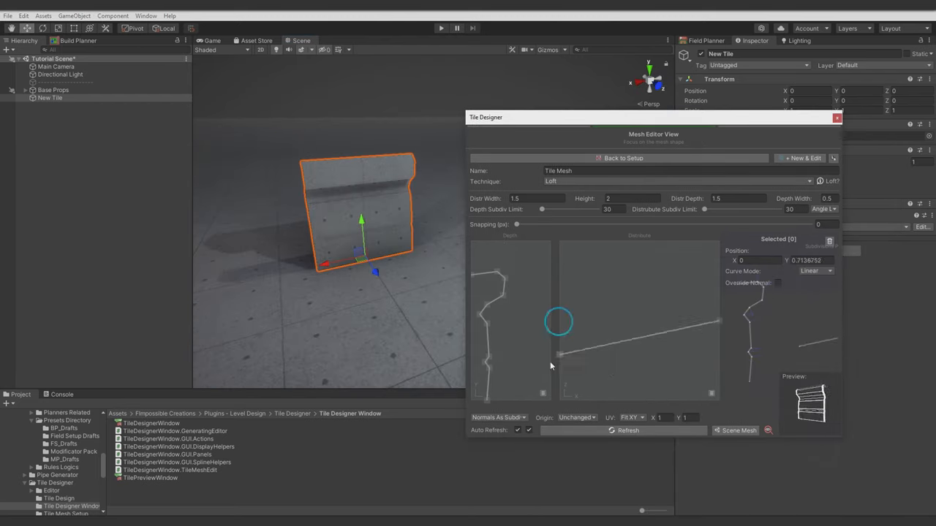
Set the curve point to Manual tangents, bend the line, and add Lathe profile points for a column.
click(825, 303)
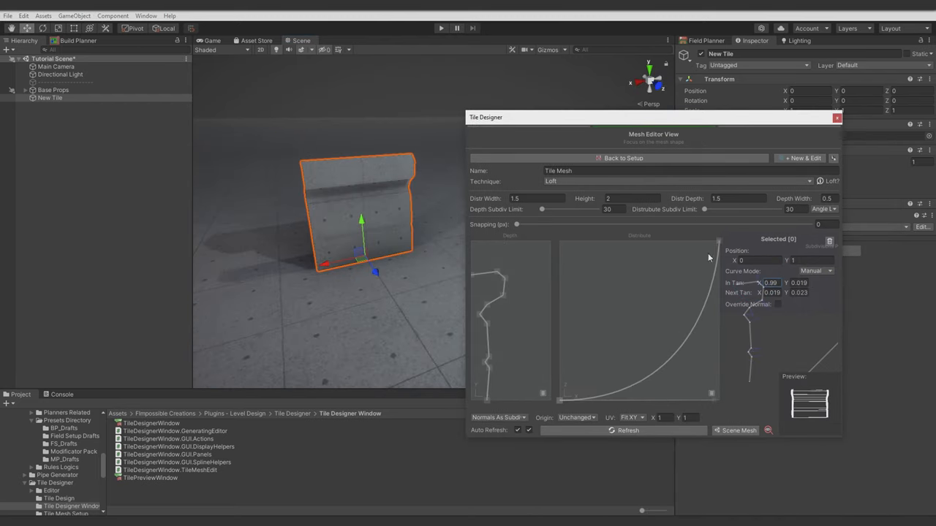
drag(788, 283, 794, 286)
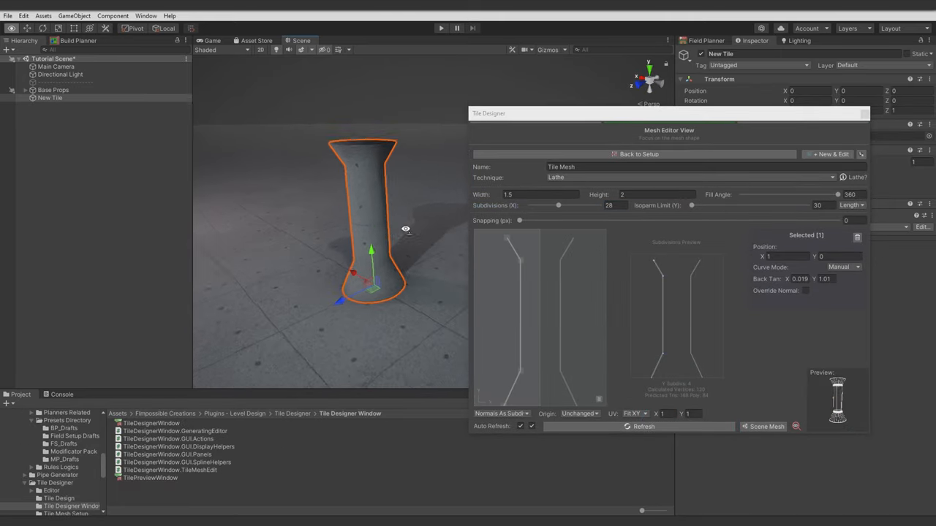
click(506, 239)
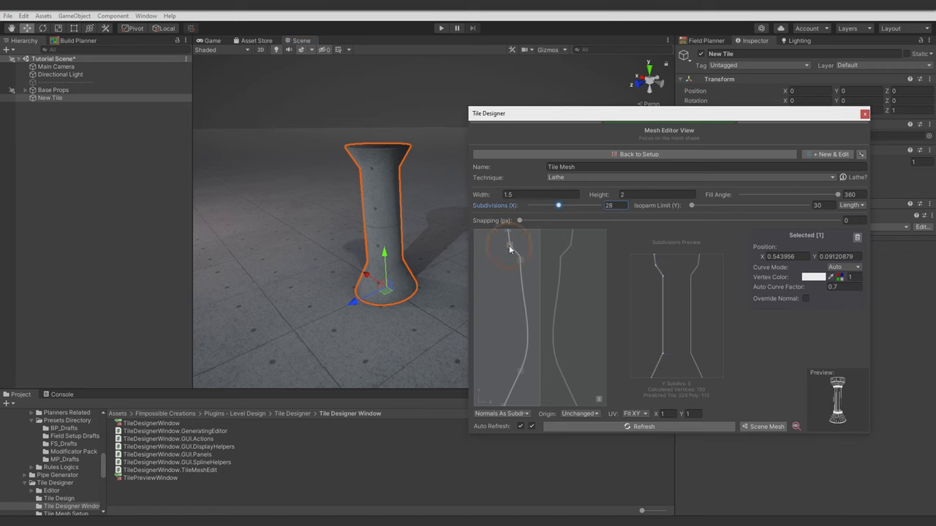
click(521, 359)
Finish the column profile, check the mesh collider, and make the generated tile Static and untagged.
click(513, 385)
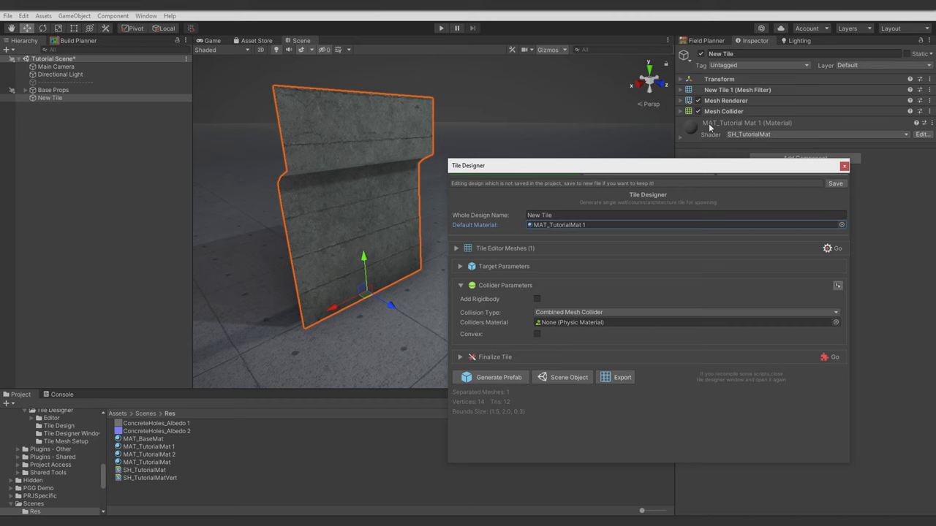
click(719, 111)
click(723, 111)
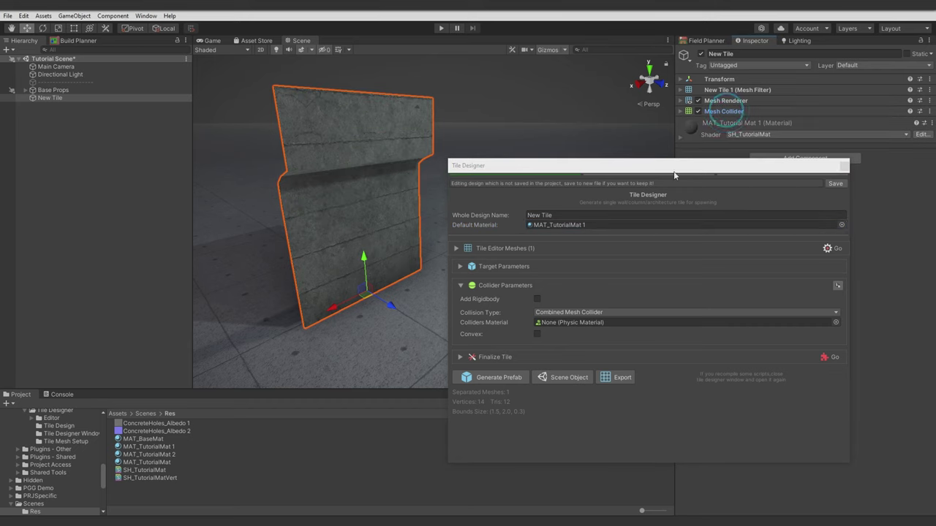
click(503, 266)
click(514, 280)
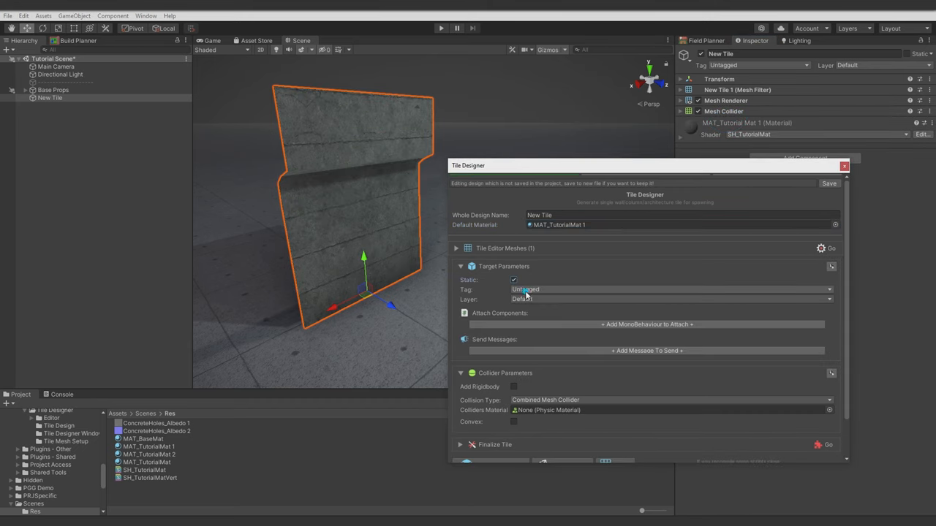
click(541, 289)
click(507, 329)
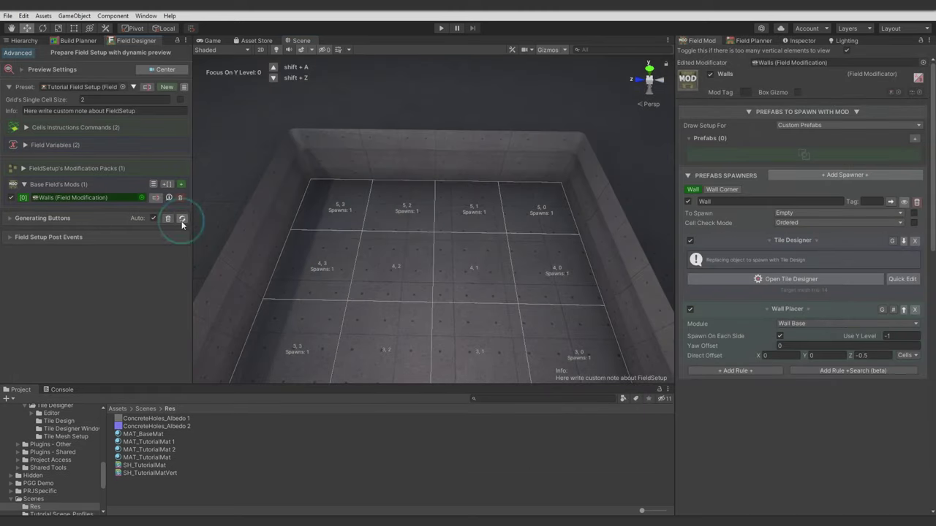
Review the Wall spawner's tile design and its mesh in the shape editor preview.
right_drag(409, 234, 395, 247)
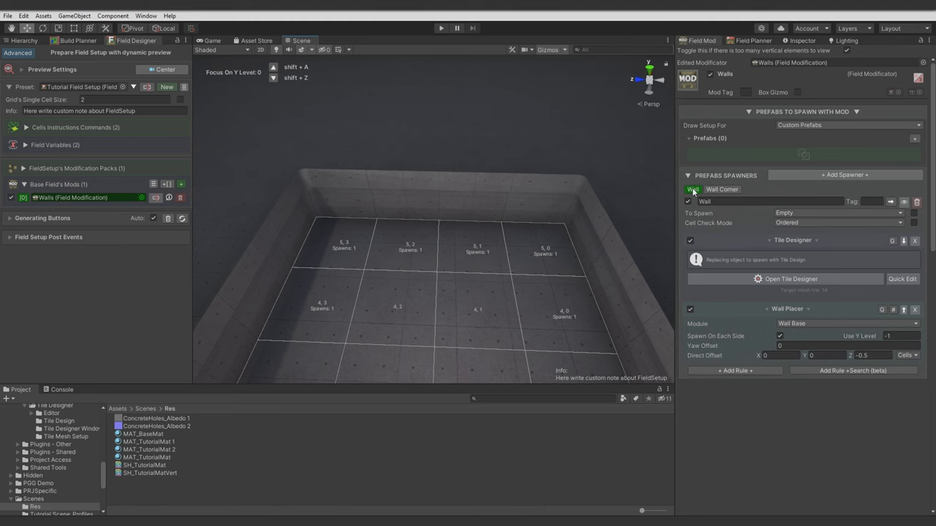
click(720, 189)
click(691, 189)
click(787, 279)
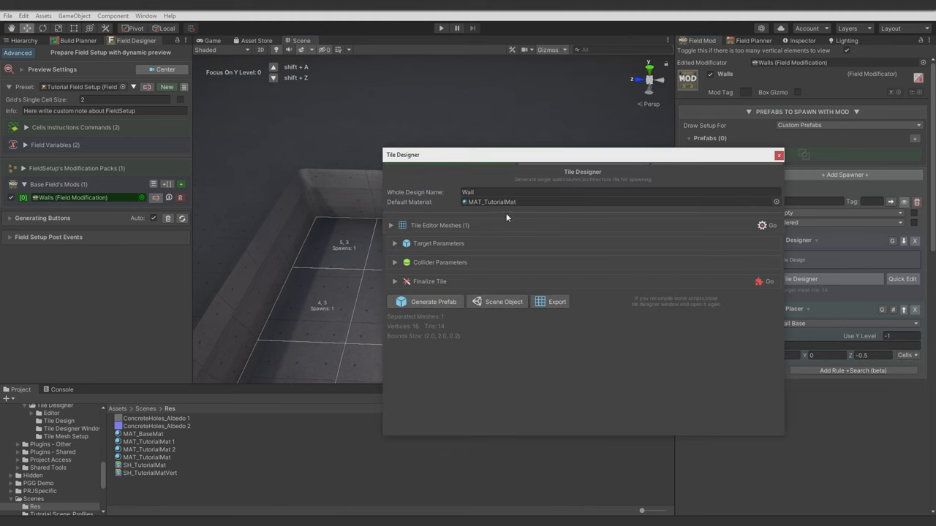
click(421, 225)
click(637, 251)
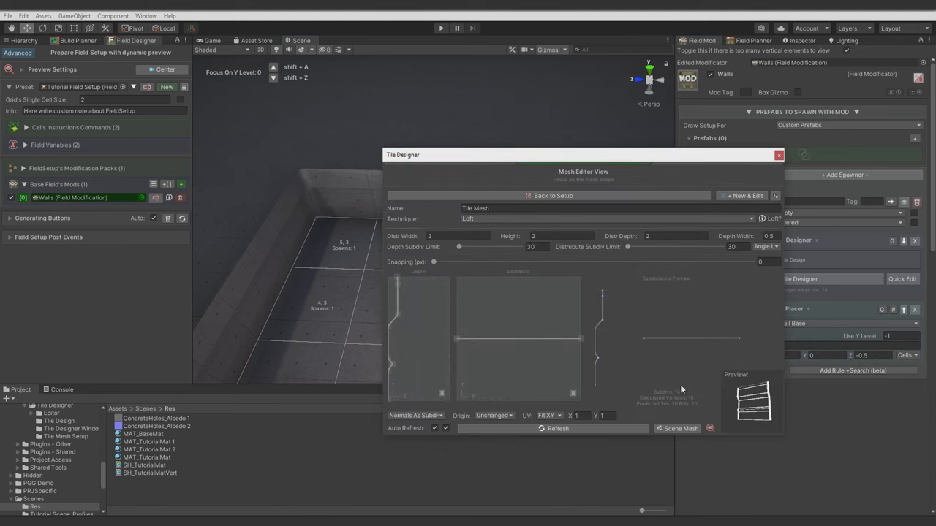
drag(745, 405, 735, 418)
click(780, 155)
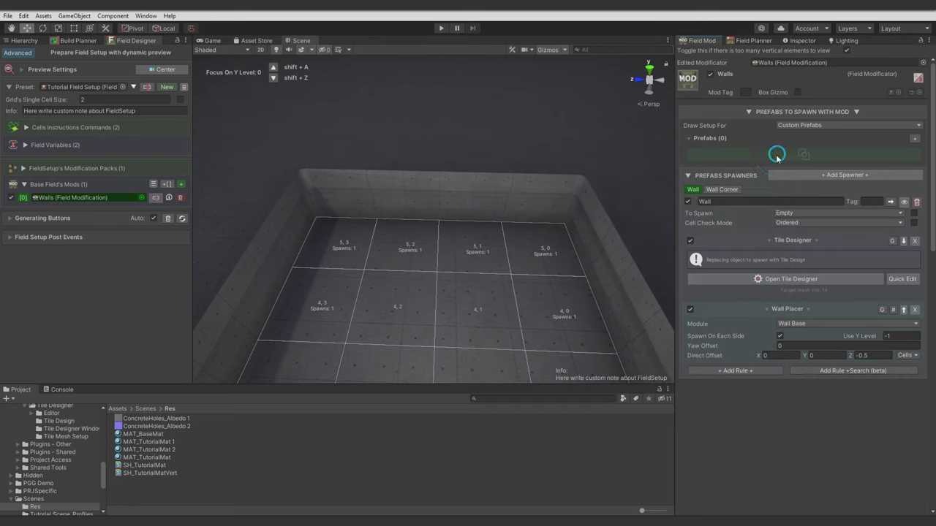
Review the Wall Corner spawner's rounded tile design in the shape editor preview.
click(713, 190)
click(787, 278)
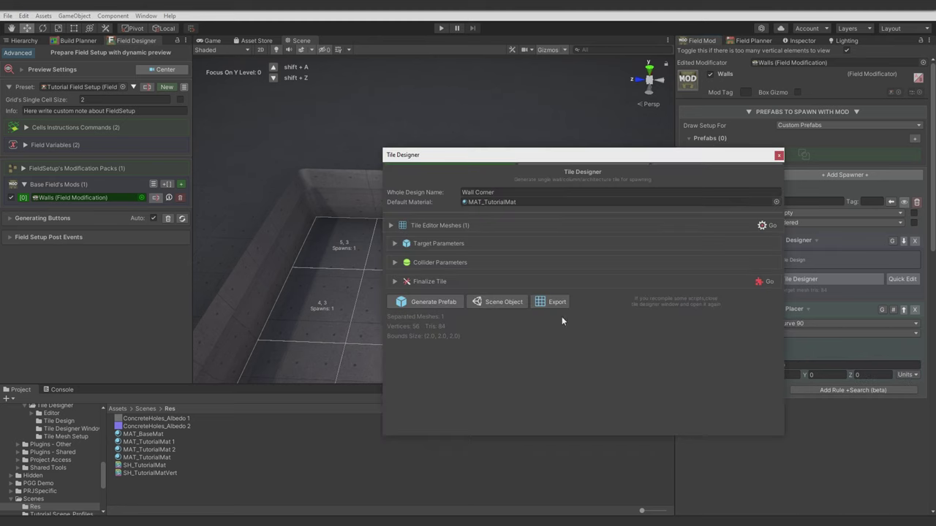
click(762, 226)
drag(751, 423, 734, 416)
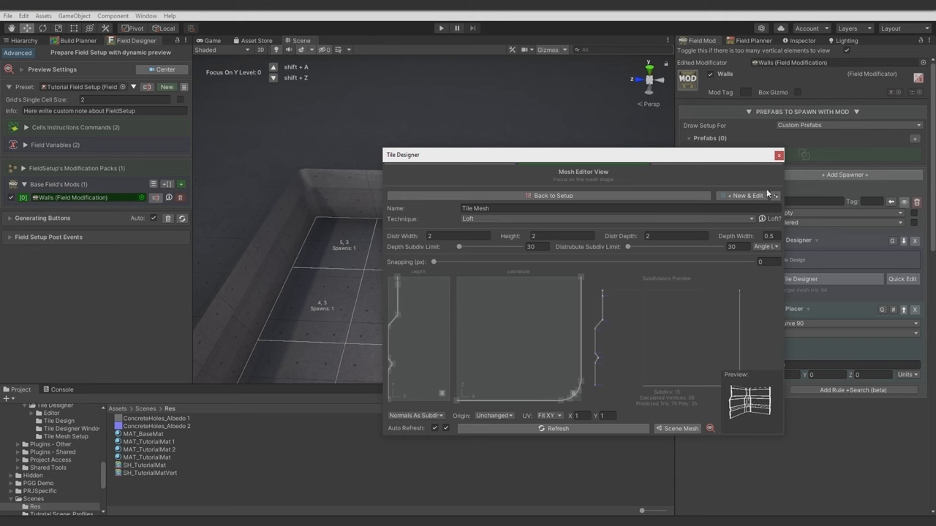
click(779, 155)
scroll(570, 270, up, 5)
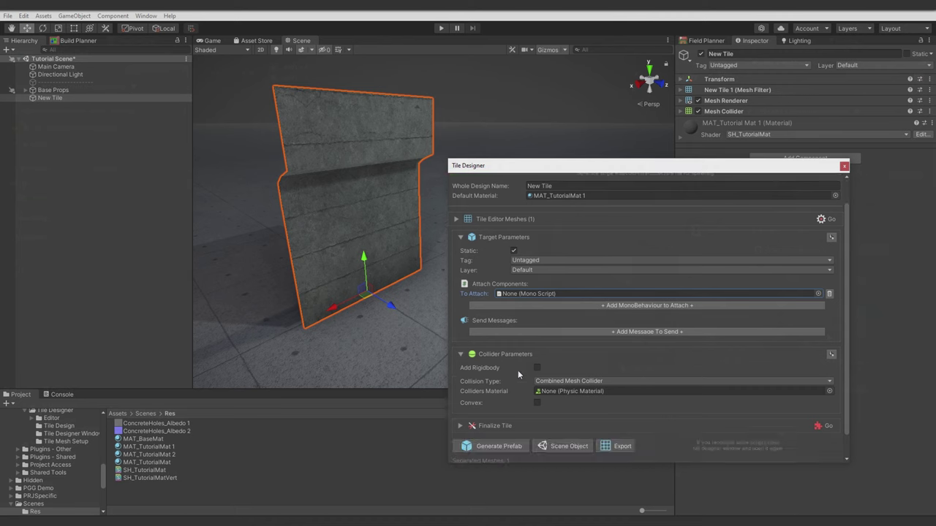
scroll(518, 373, down, 2)
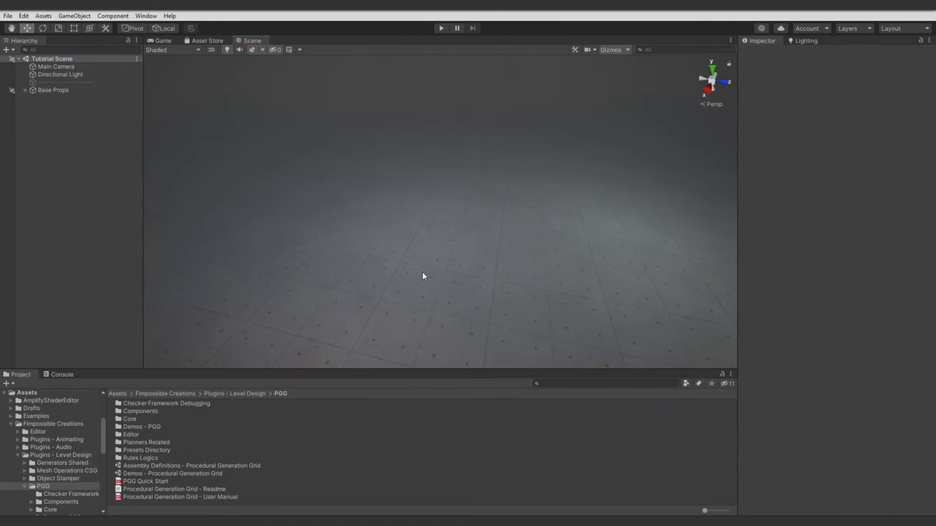
Launch the Tile Designer window from FImpossible Creations > Level Design.
click(146, 15)
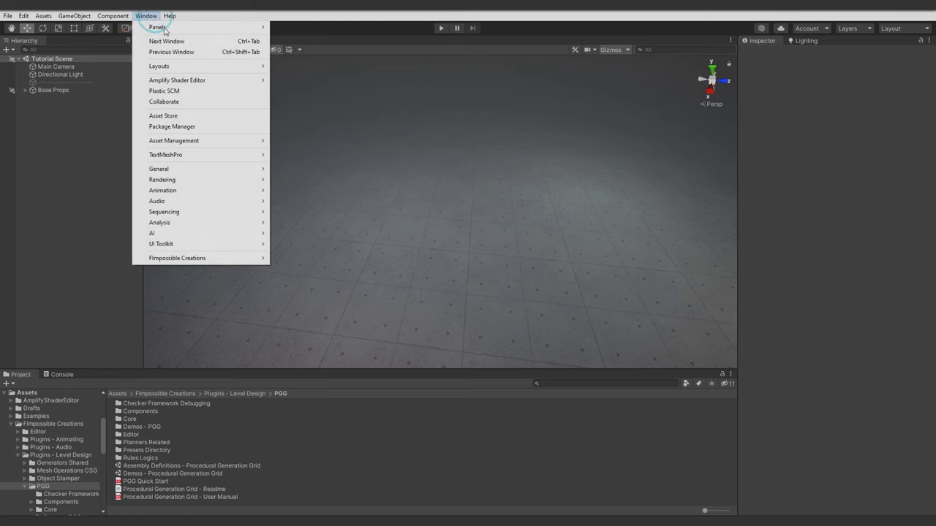
click(219, 258)
click(342, 297)
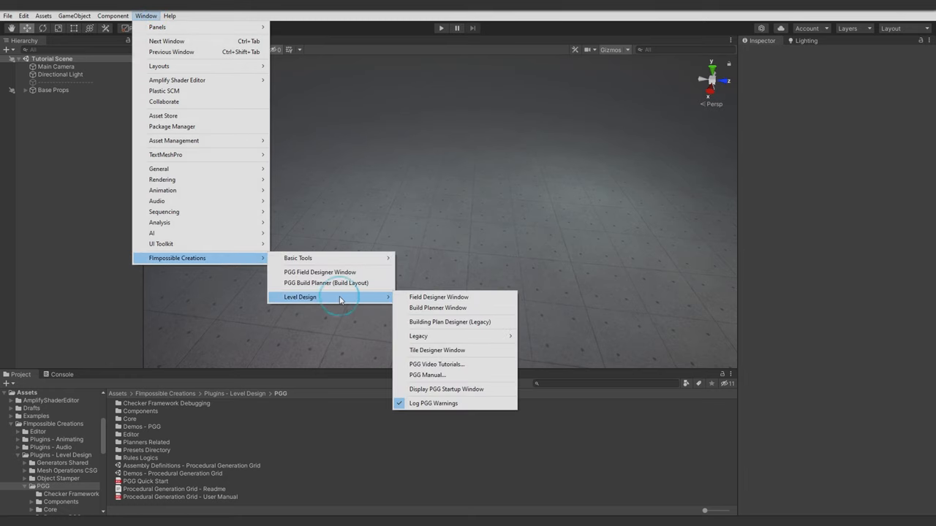
click(436, 350)
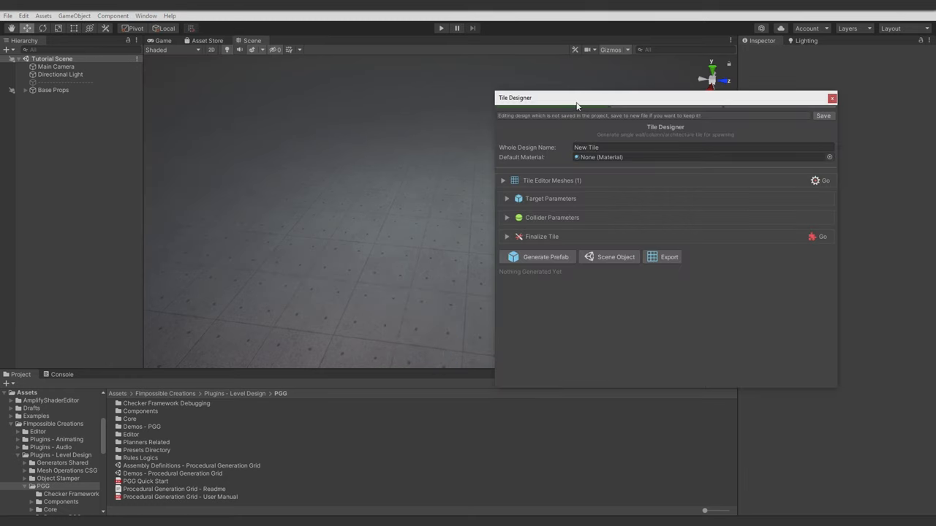
mouse_move(577, 96)
mouse_down()
mouse_move(402, 95)
mouse_move(360, 79)
mouse_up()
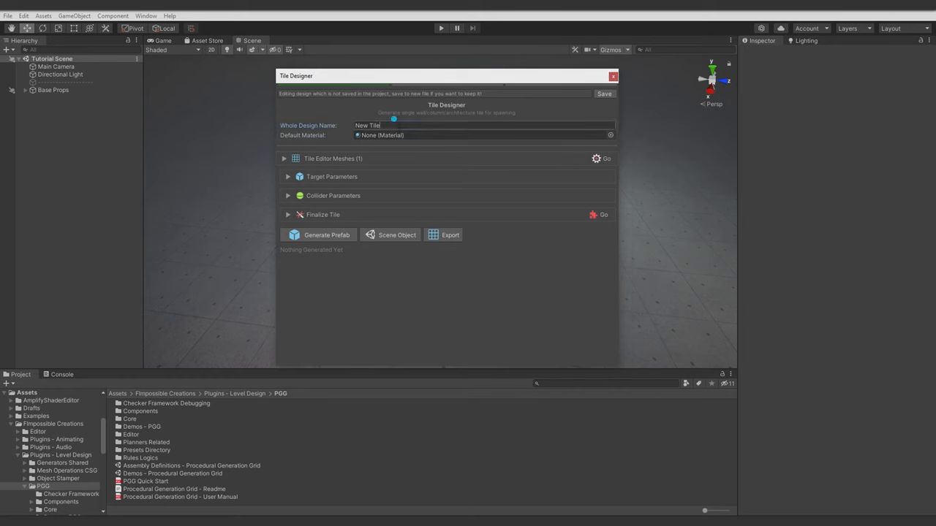
Rename the design to Wall and its mesh to Base Wall, previewing the loft shape.
double_click(380, 125)
text(Wall)
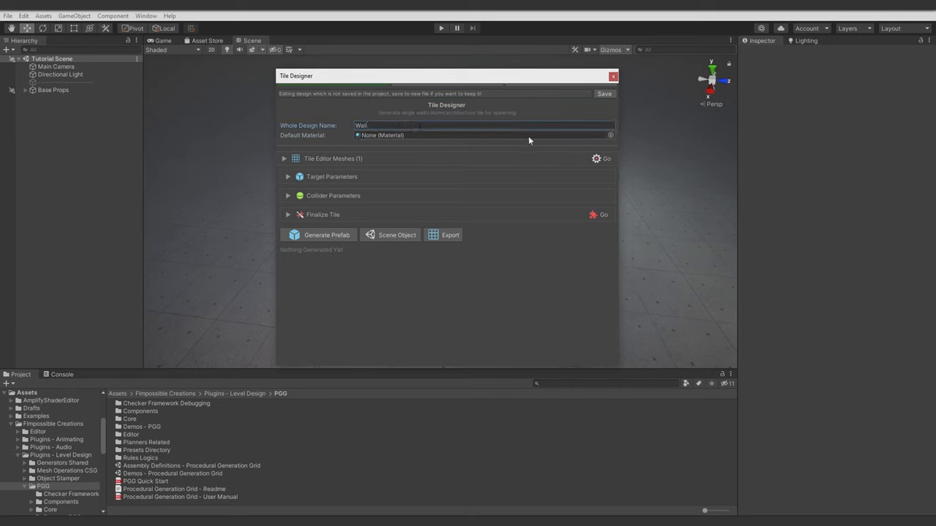
click(349, 160)
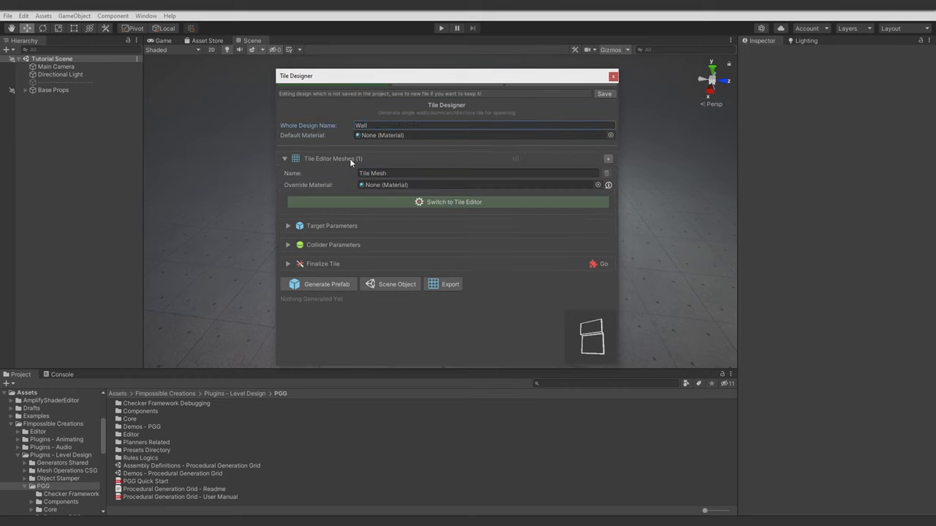
double_click(389, 173)
text(Base Wall)
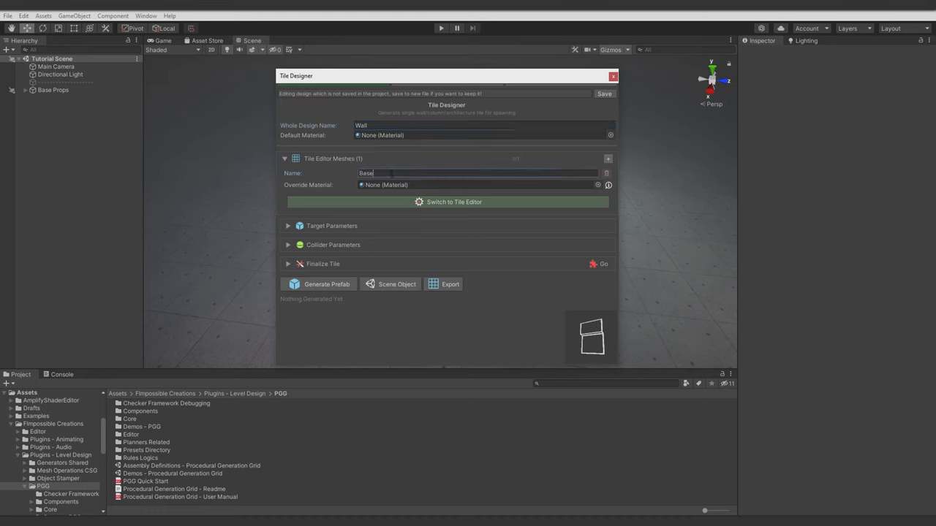
click(428, 201)
mouse_move(576, 334)
mouse_down()
mouse_move(617, 326)
mouse_move(591, 336)
mouse_up()
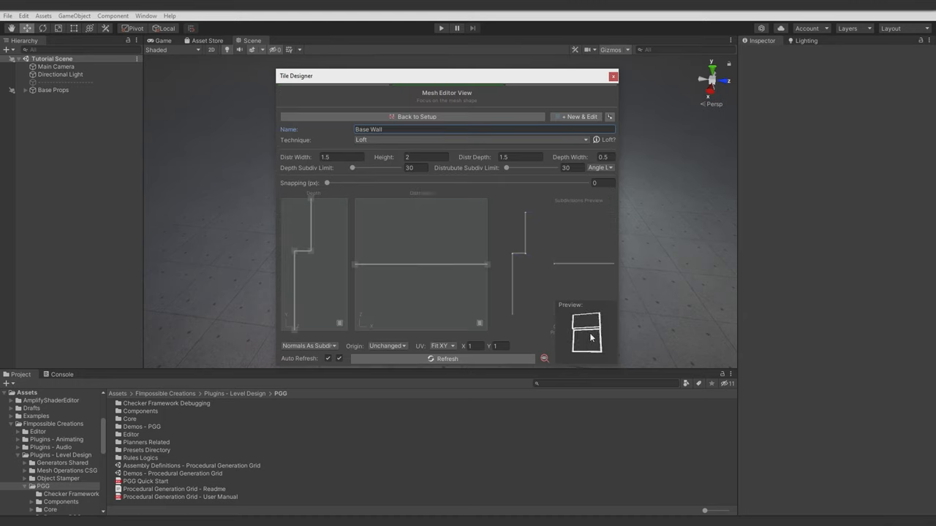
click(422, 117)
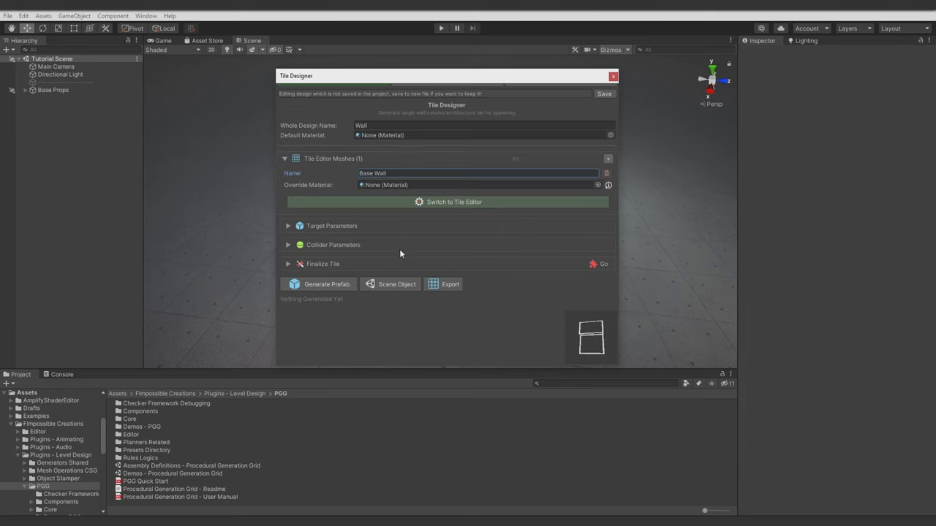
Generate the Wall design as a scene object and inspect it.
drag(377, 75, 599, 98)
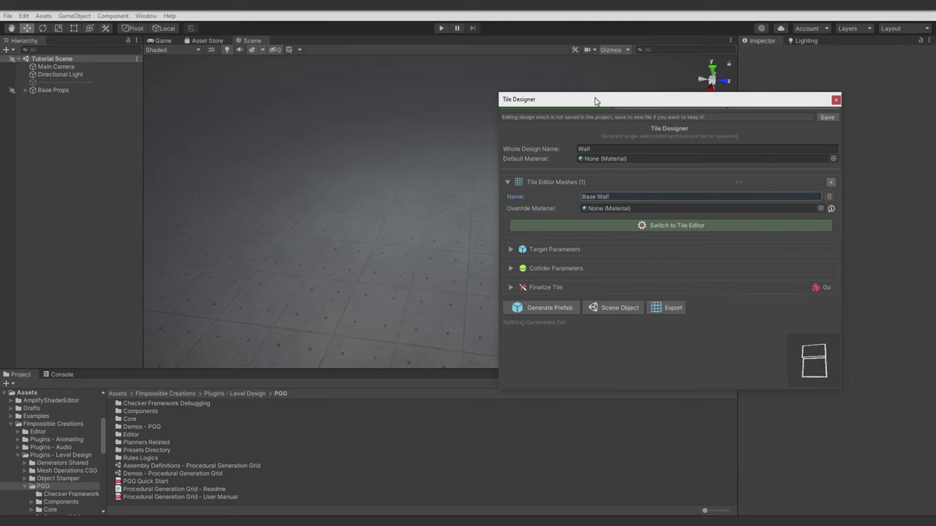
click(614, 307)
click(491, 291)
right_drag(344, 212, 311, 212)
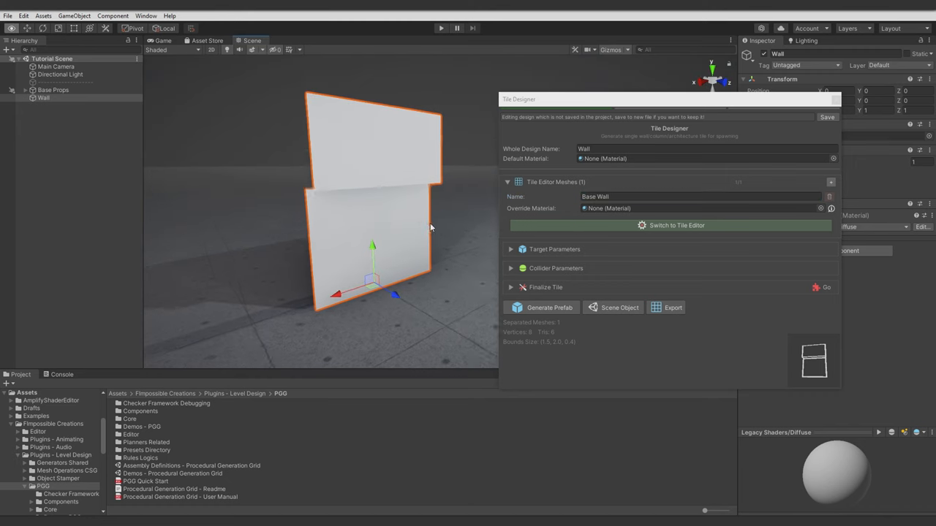
right_drag(438, 220, 421, 223)
Set the default material to MAT_TutorialMat and regenerate the textured wall without a prefab.
click(834, 158)
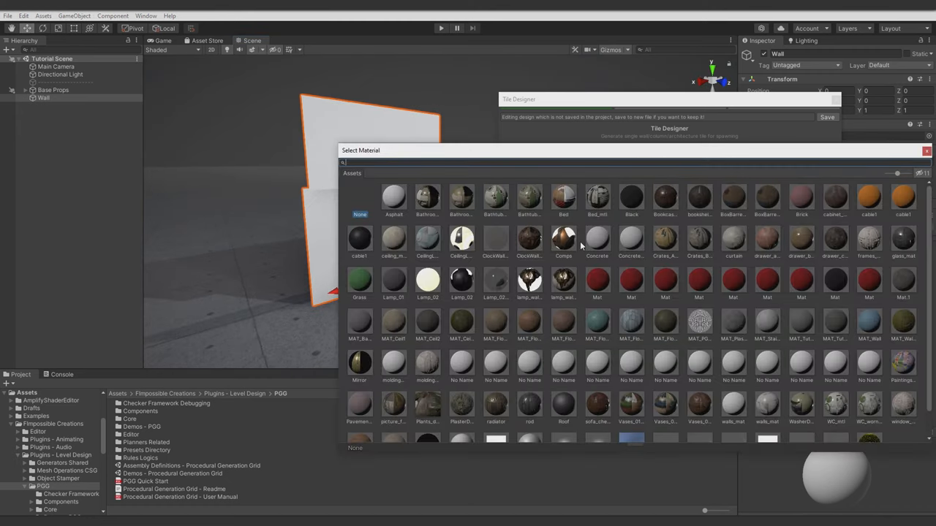
text(tut)
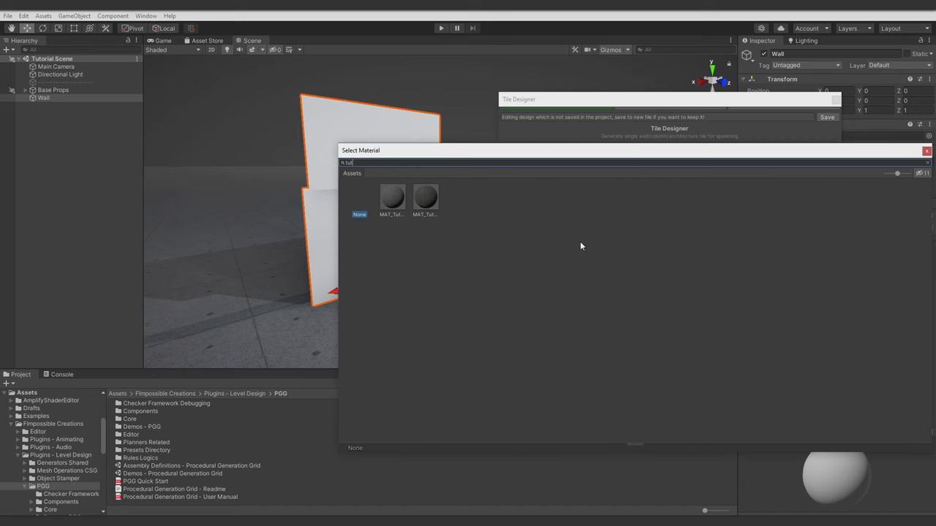
double_click(393, 198)
click(619, 308)
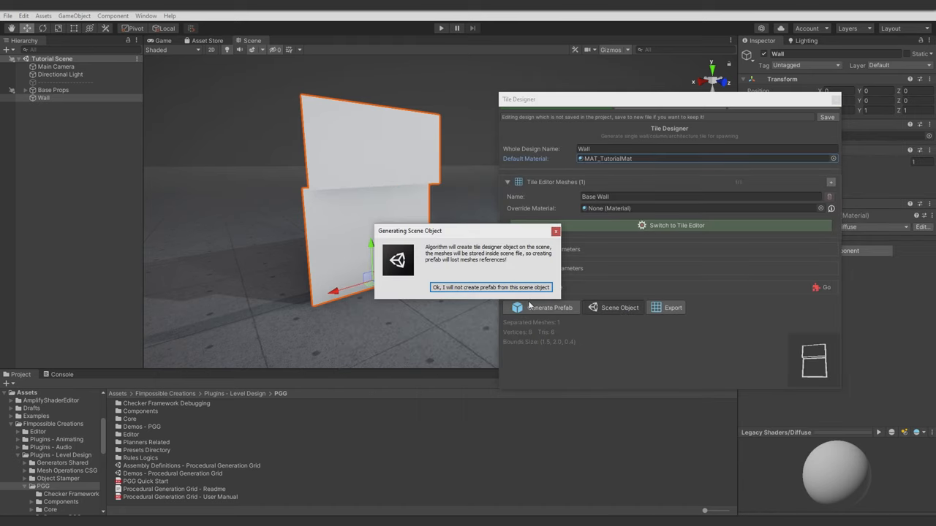
click(453, 273)
mouse_move(374, 284)
right_down()
mouse_move(363, 243)
mouse_move(380, 220)
right_up()
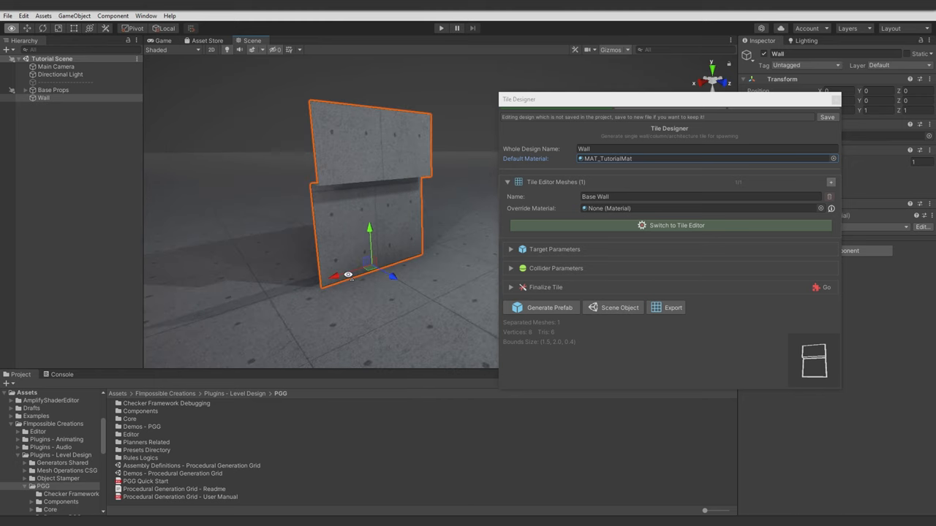
scroll(363, 243, down, 2)
click(669, 225)
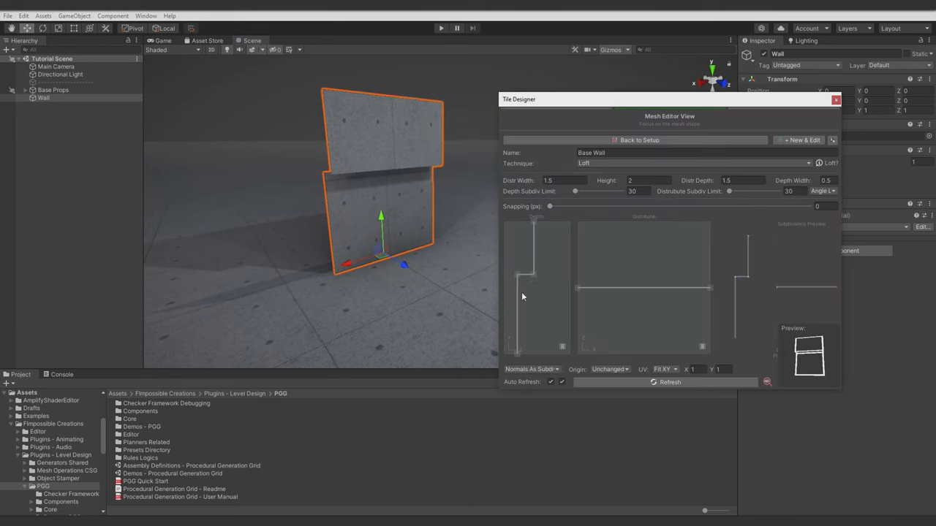
Drag the Base Wall depth-profile vertices into a stepped zigzag of ridges.
drag(519, 278, 519, 300)
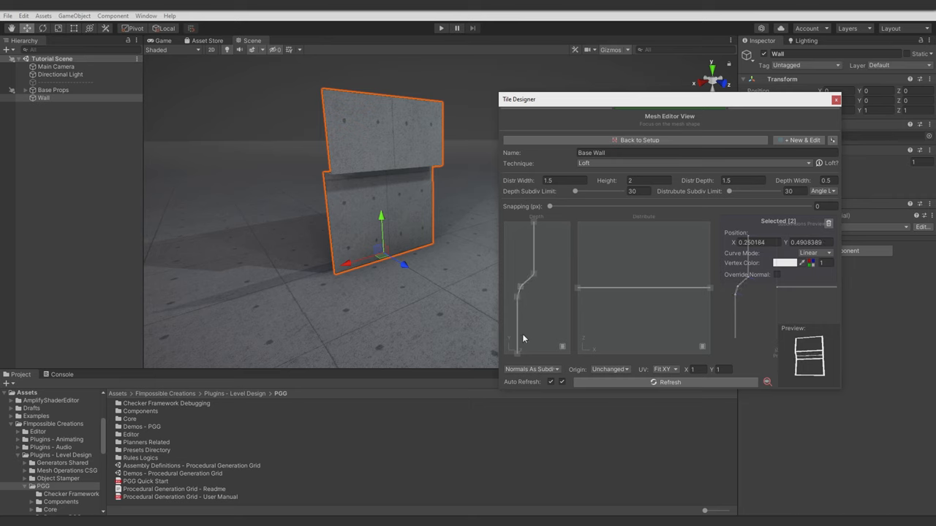
mouse_move(524, 340)
mouse_down()
mouse_move(521, 365)
mouse_move(506, 219)
mouse_up()
drag(515, 354, 520, 233)
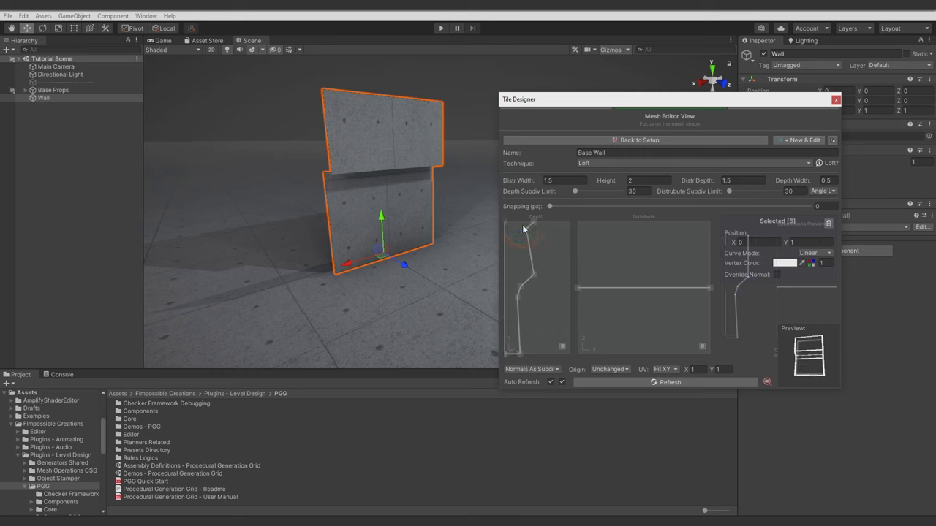
mouse_move(525, 229)
mouse_down()
mouse_move(532, 224)
mouse_move(521, 219)
mouse_up()
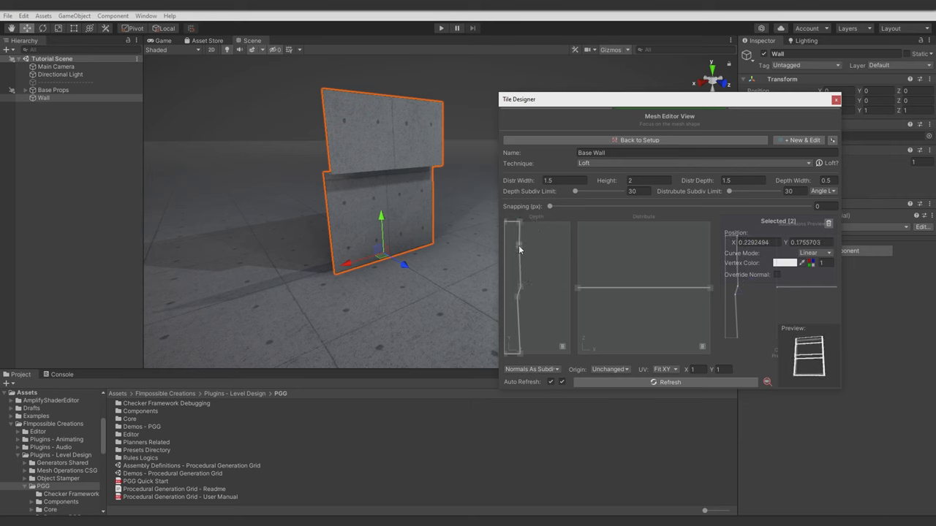
mouse_move(522, 278)
mouse_down()
mouse_move(516, 255)
mouse_move(519, 352)
mouse_up()
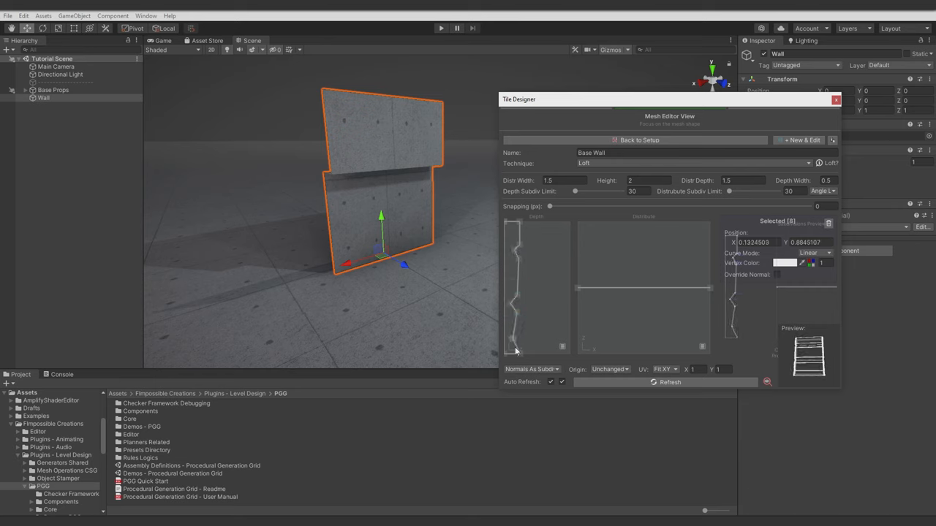
click(519, 354)
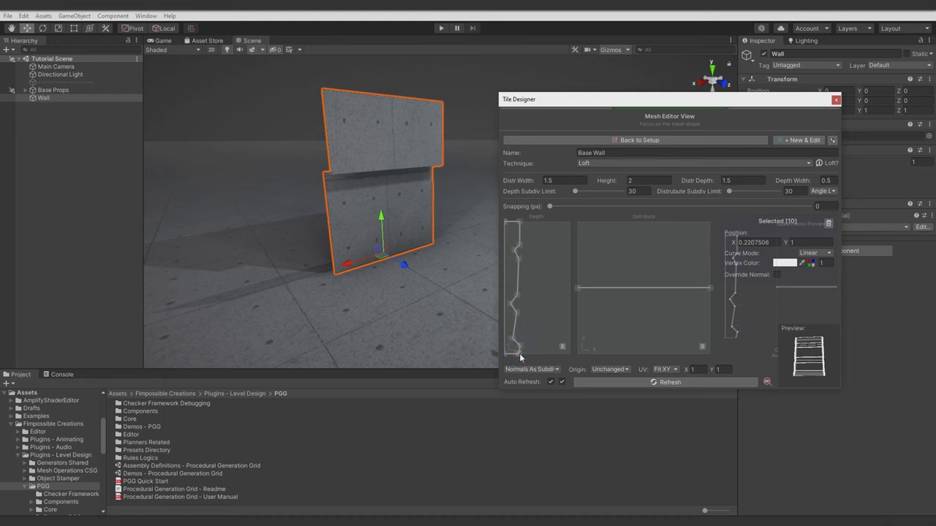
Inspect the ridged mesh in an enlarged rotating preview and reposition the designer window.
drag(812, 355, 797, 335)
click(787, 328)
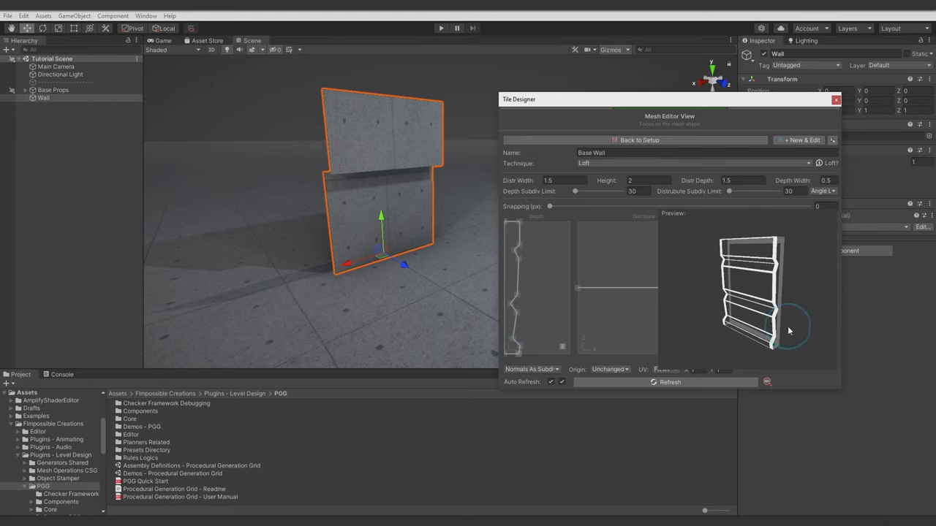
drag(498, 280, 233, 272)
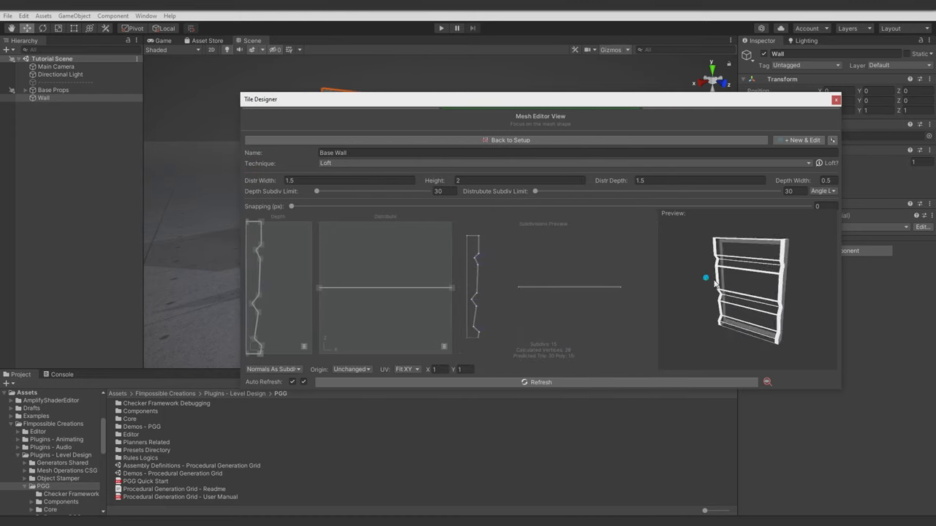
mouse_move(745, 292)
mouse_down()
mouse_move(688, 271)
mouse_move(735, 276)
mouse_move(719, 270)
mouse_move(747, 294)
mouse_up()
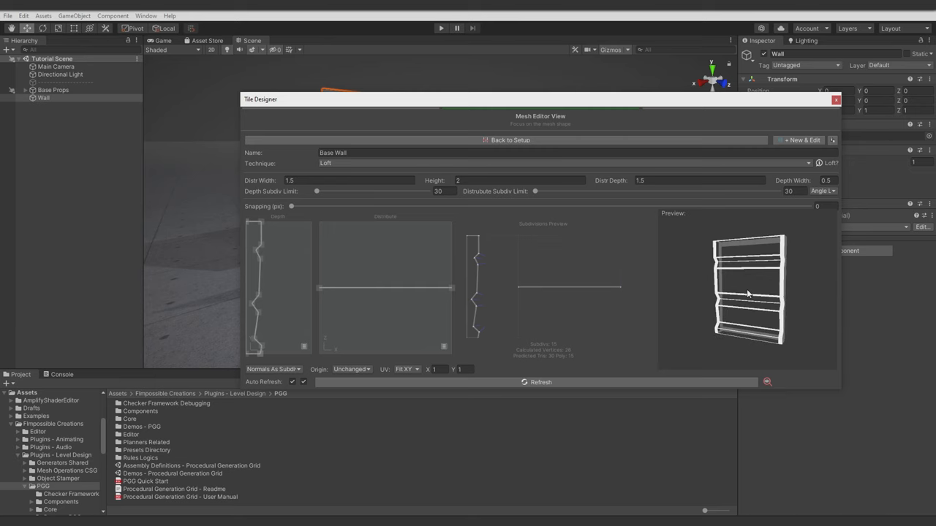
click(673, 213)
drag(541, 107, 603, 147)
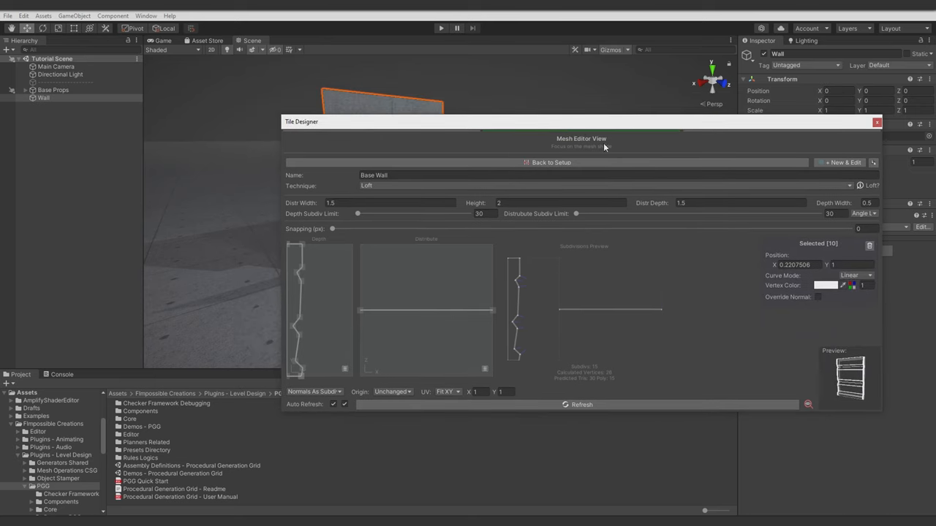
drag(881, 318, 727, 303)
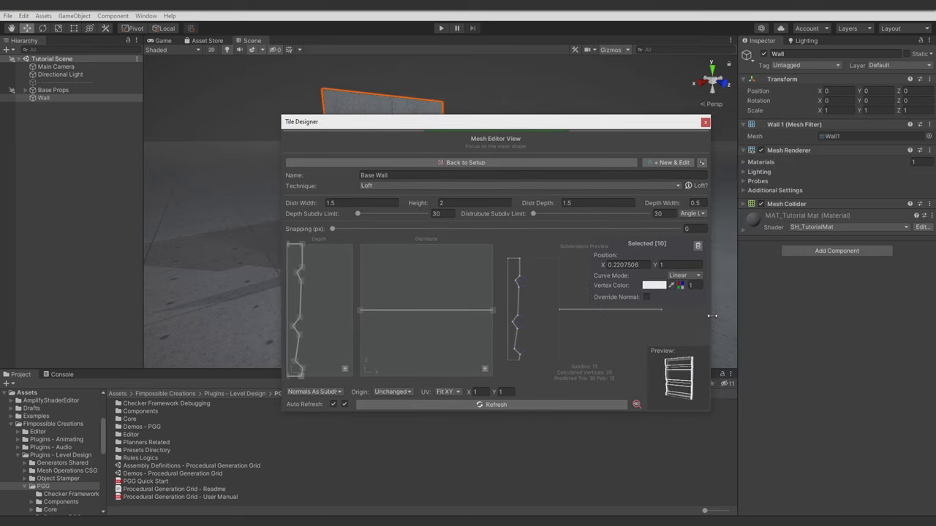
drag(488, 124, 633, 178)
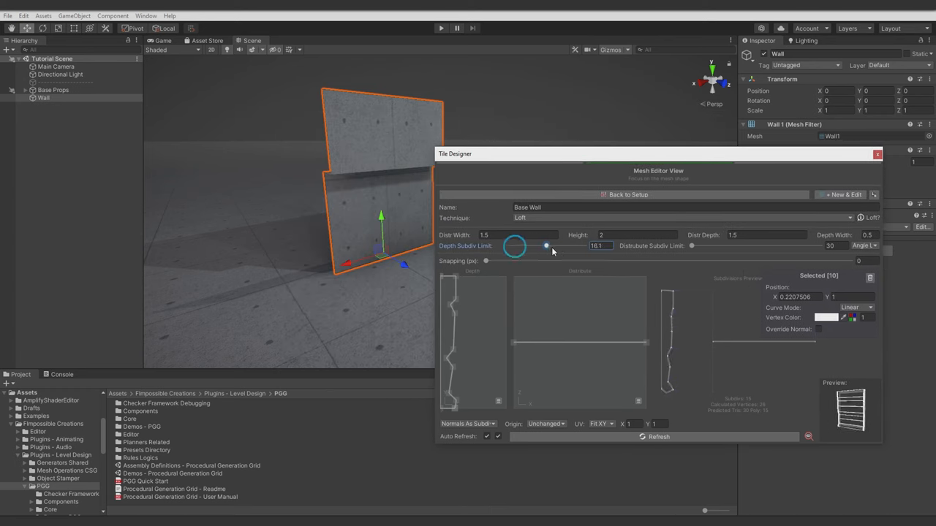
Change the depth subdivision limit from Angle to Length and adjust its value.
click(511, 246)
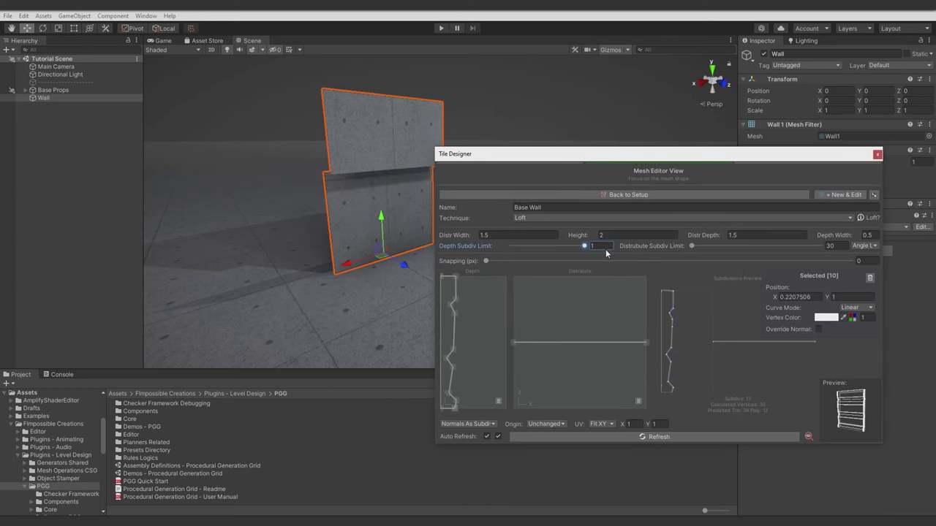
click(867, 246)
click(870, 264)
mouse_move(511, 245)
mouse_down()
mouse_move(542, 249)
mouse_move(495, 248)
mouse_up()
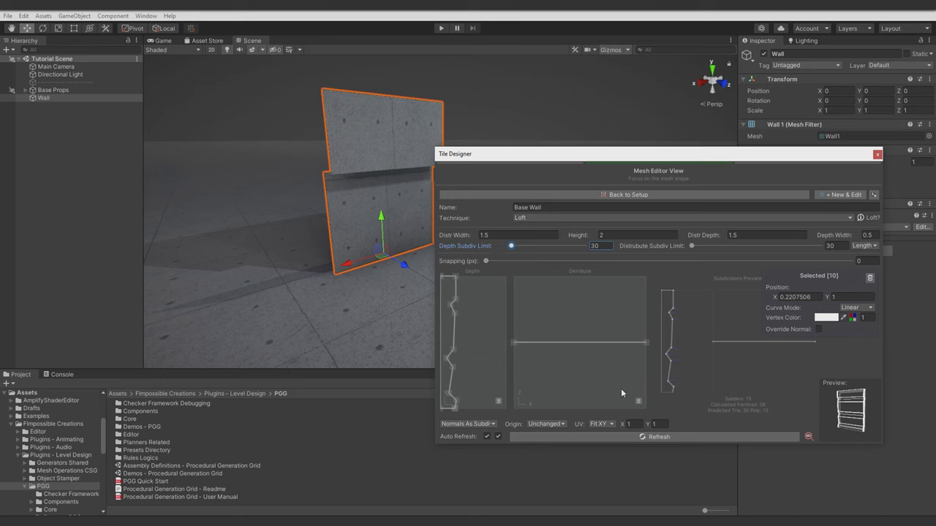
click(595, 195)
Regenerate the ridged wall as a scene object and look it over.
click(553, 363)
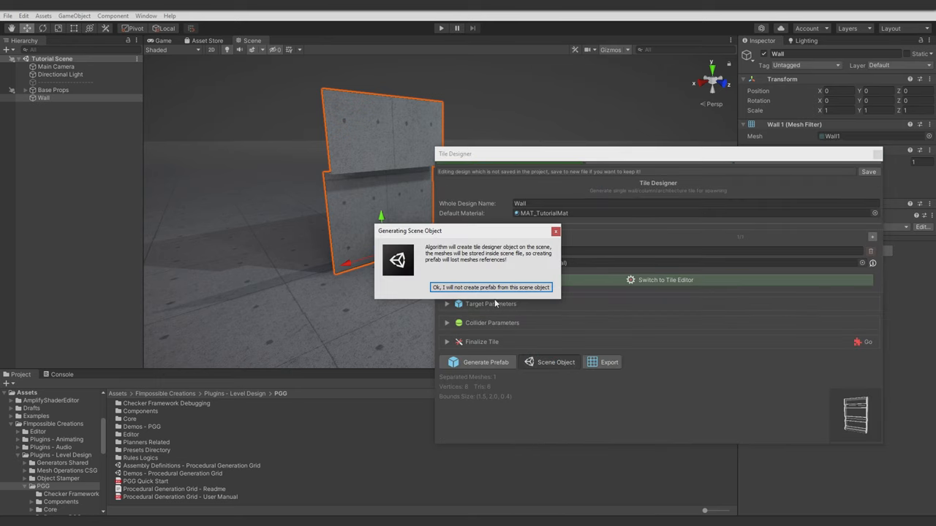
click(491, 288)
middle_drag(439, 256, 397, 272)
right_drag(397, 273, 368, 274)
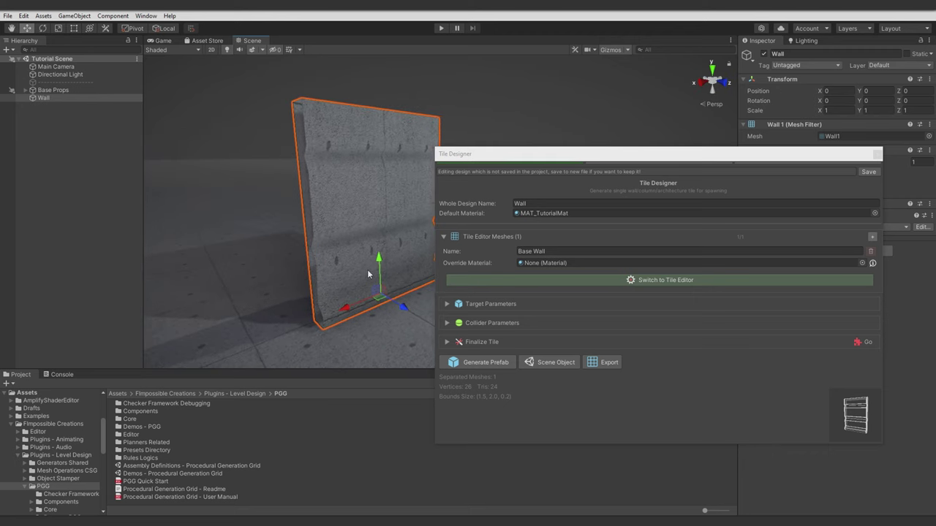
Set the Base Wall's Distr Width and Distr Depth to 2.
click(638, 280)
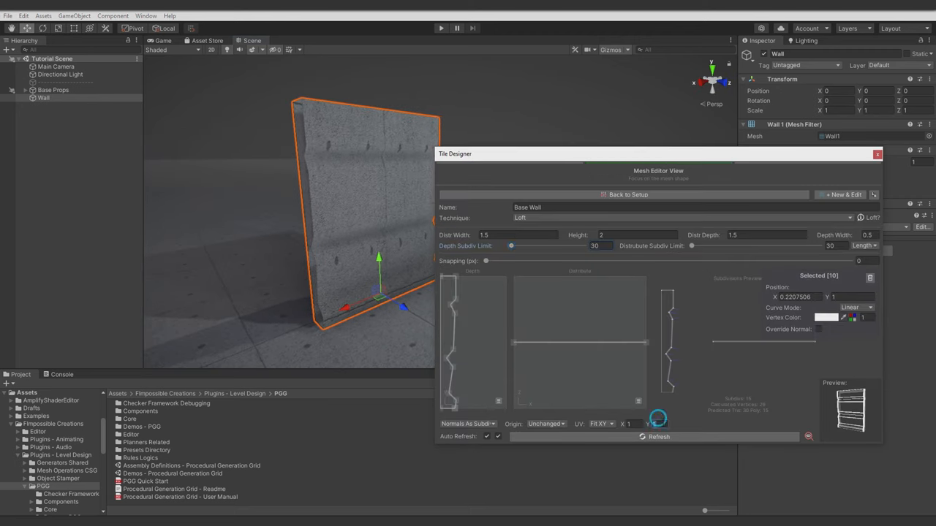
click(512, 234)
text(2)
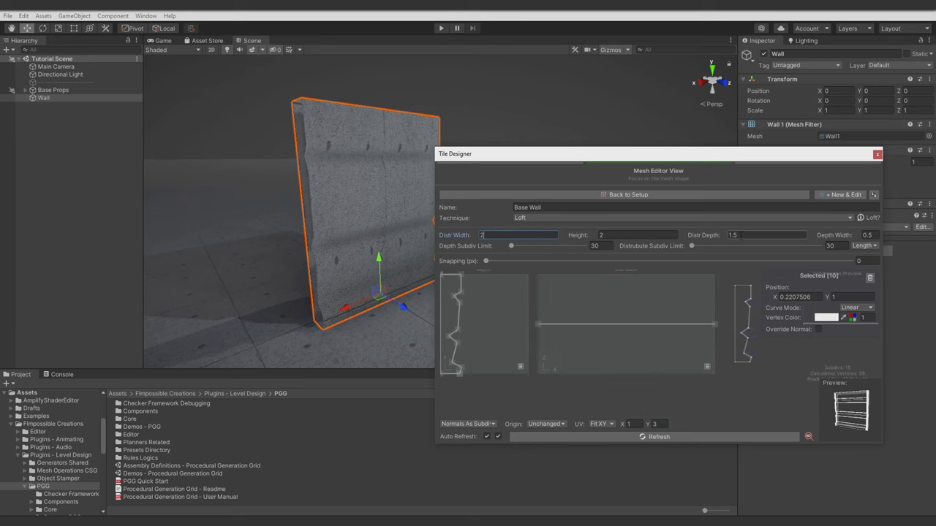
click(740, 235)
text(2)
drag(646, 157, 667, 99)
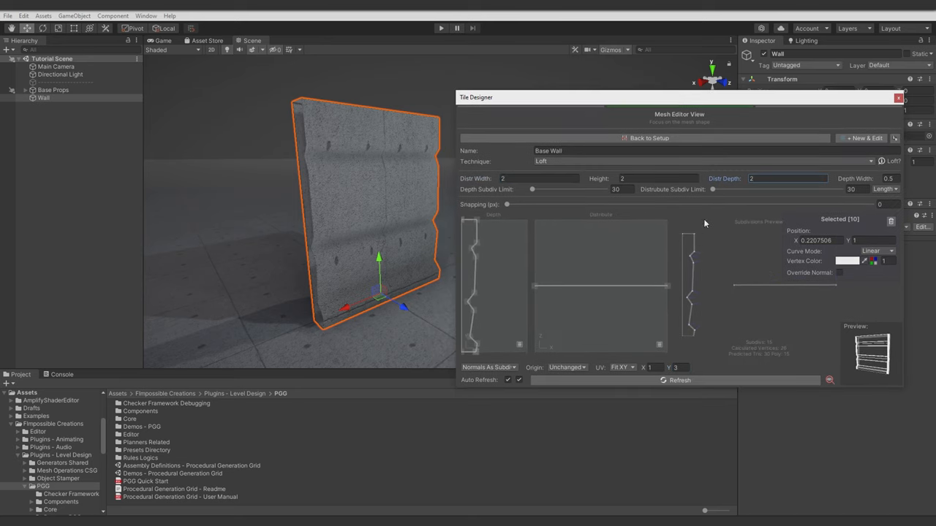
click(583, 138)
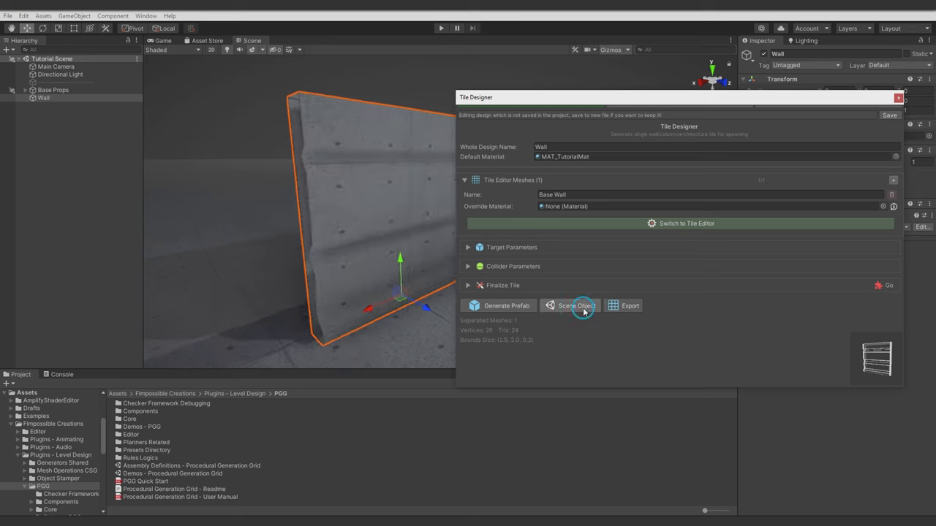
scroll(400, 267, up, 4)
Set UV Y to 3 so the texture repeats three times vertically and regenerate the wall.
right_drag(400, 265, 394, 263)
scroll(401, 269, down, 3)
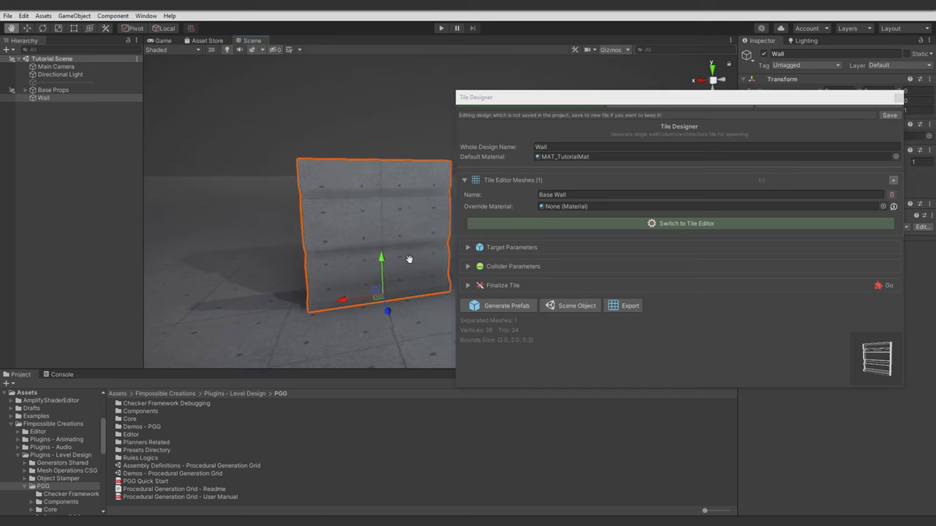
click(695, 222)
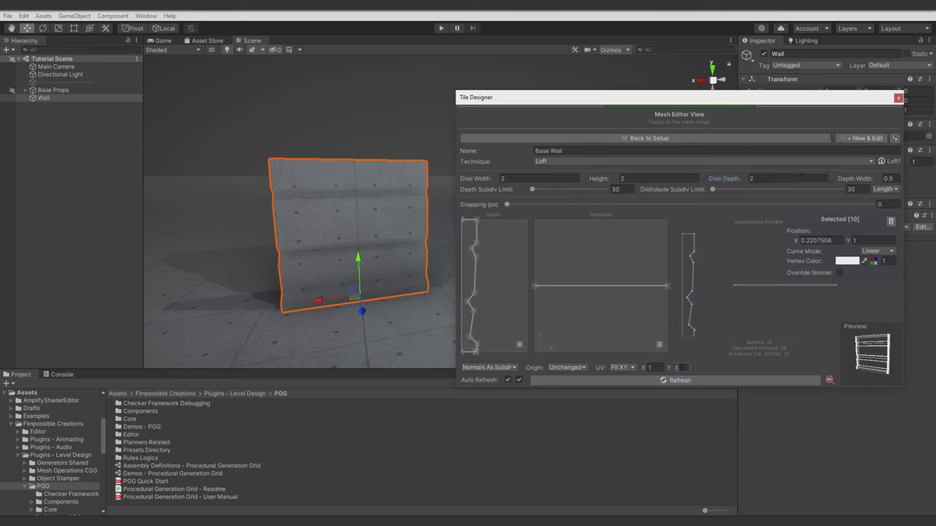
click(649, 137)
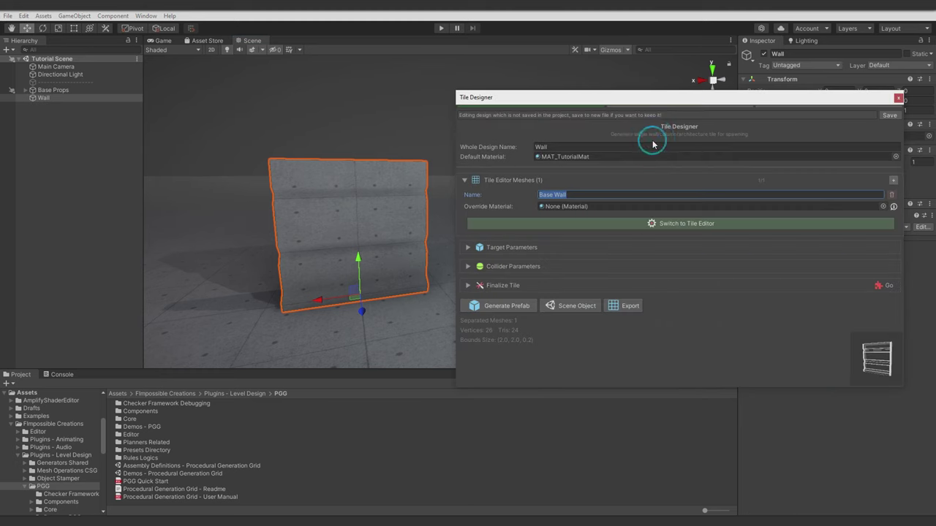
click(577, 305)
mouse_move(395, 220)
right_down()
mouse_move(317, 228)
mouse_move(424, 256)
right_up()
scroll(316, 228, down, 3)
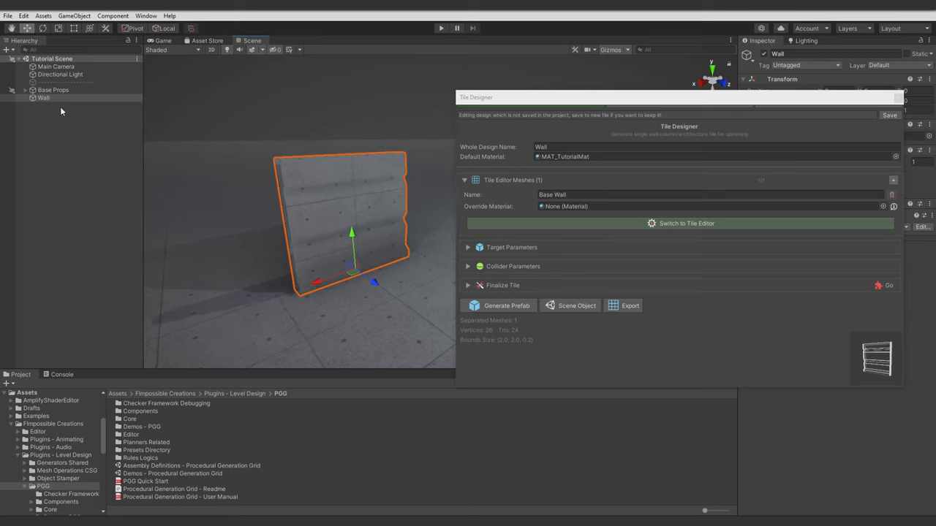
Start a new second tile mesh in the Wall design.
mouse_move(682, 97)
mouse_down()
mouse_move(614, 201)
mouse_move(751, 86)
mouse_up()
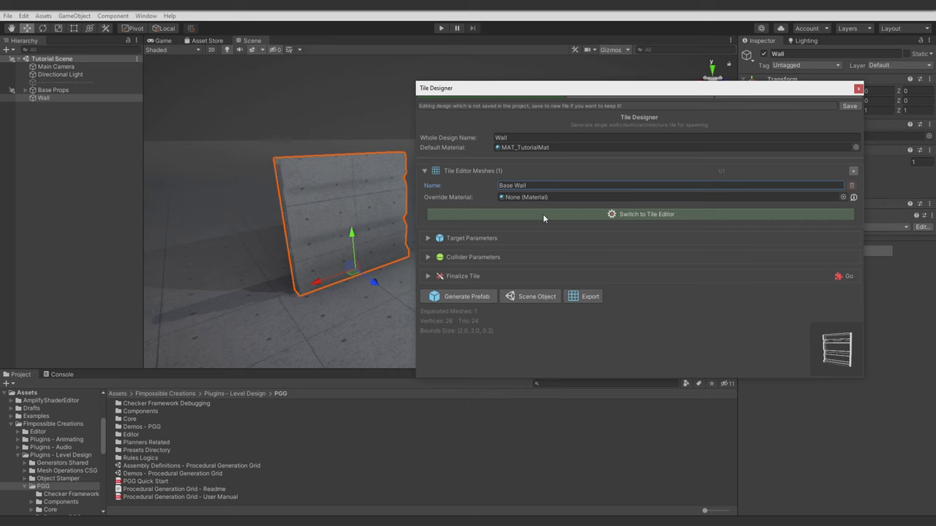
click(542, 214)
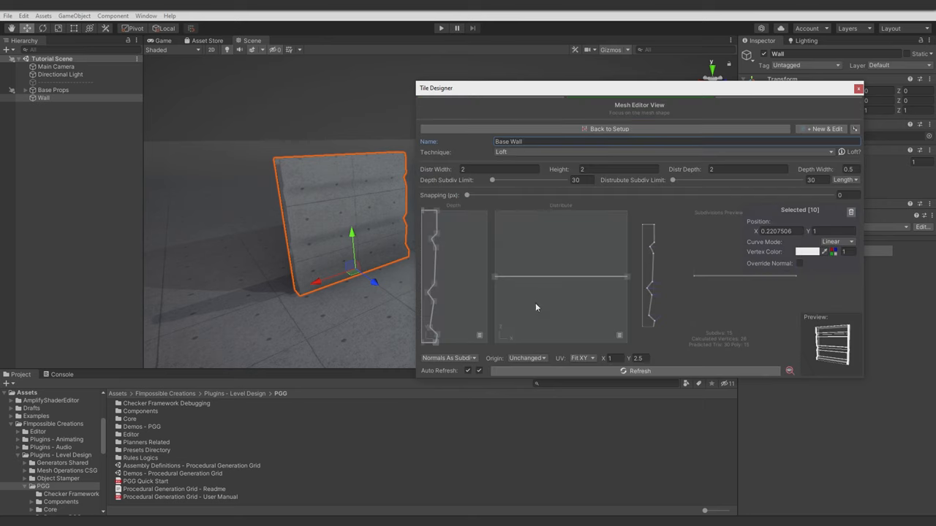
click(828, 129)
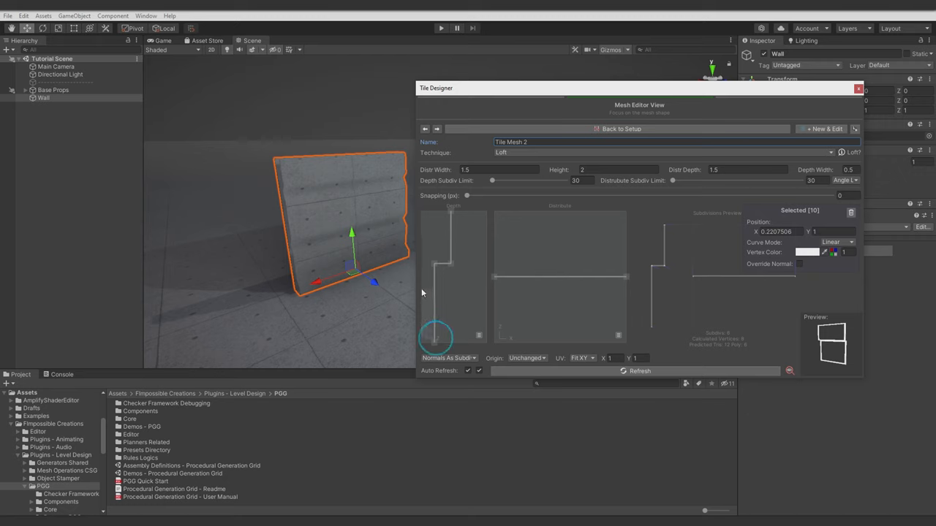
Drag the profile points into a small closed pentagon-like shape.
drag(451, 212, 449, 260)
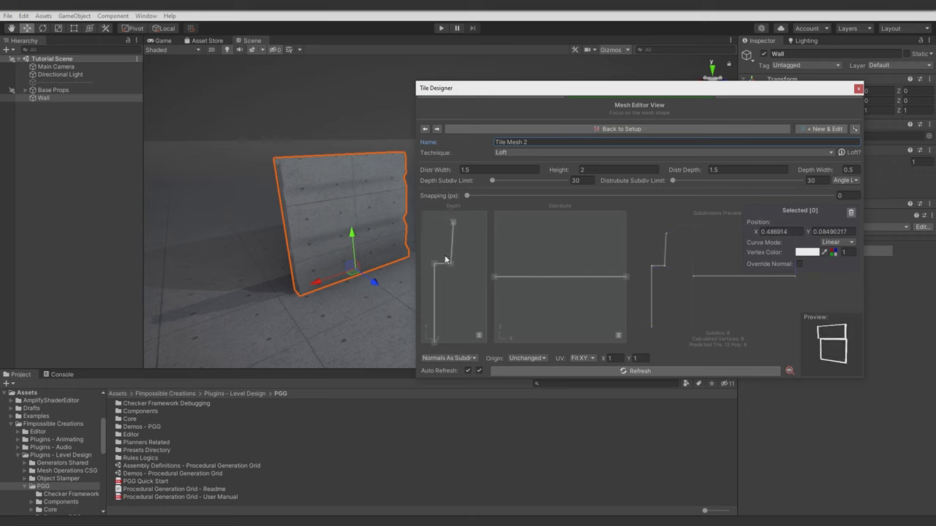
drag(435, 339, 431, 220)
mouse_move(435, 263)
mouse_down()
mouse_move(451, 229)
mouse_move(451, 254)
mouse_up()
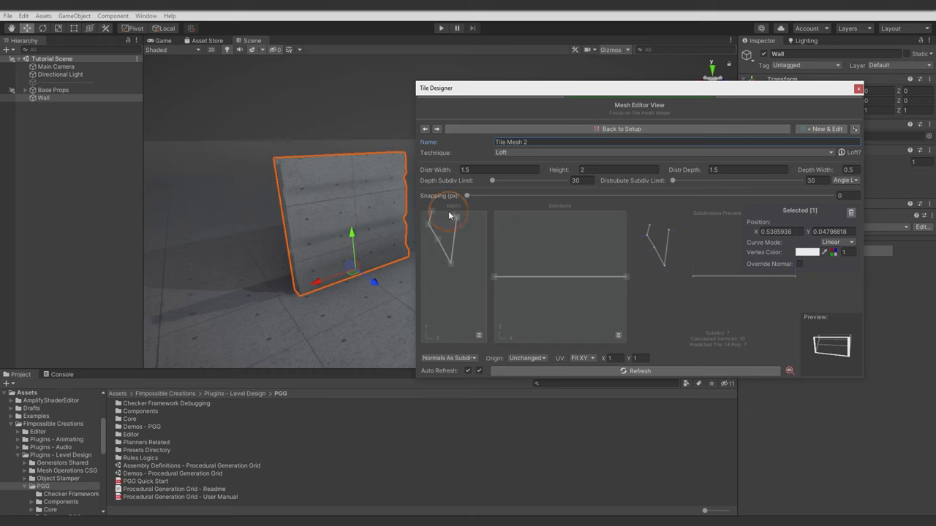
drag(432, 220, 459, 223)
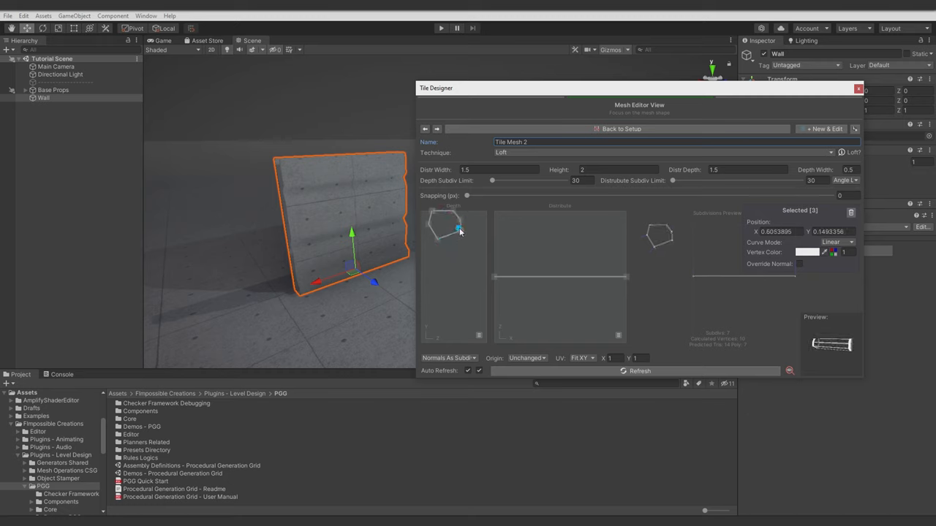
drag(461, 231, 459, 241)
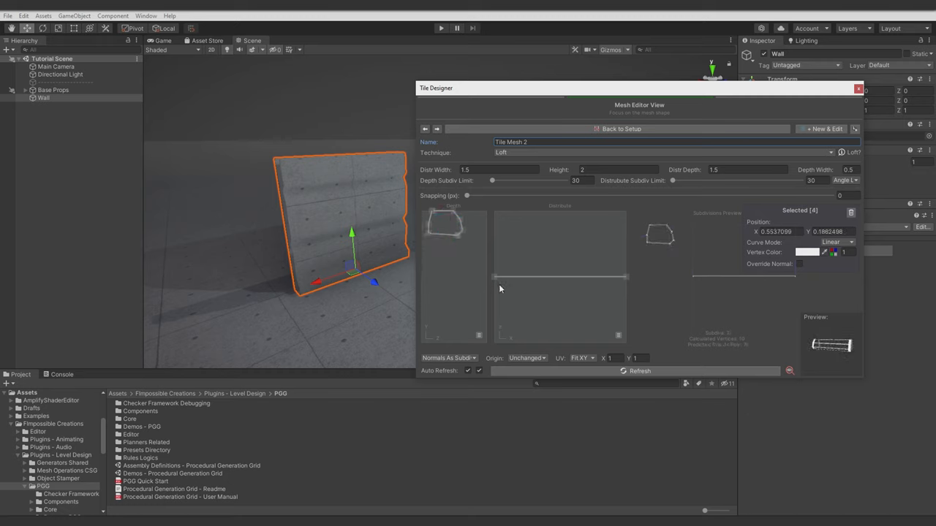
Set Tile Mesh 2's Distr Width and Distr Depth to 2.
click(486, 169)
text(2)
click(730, 169)
text(2)
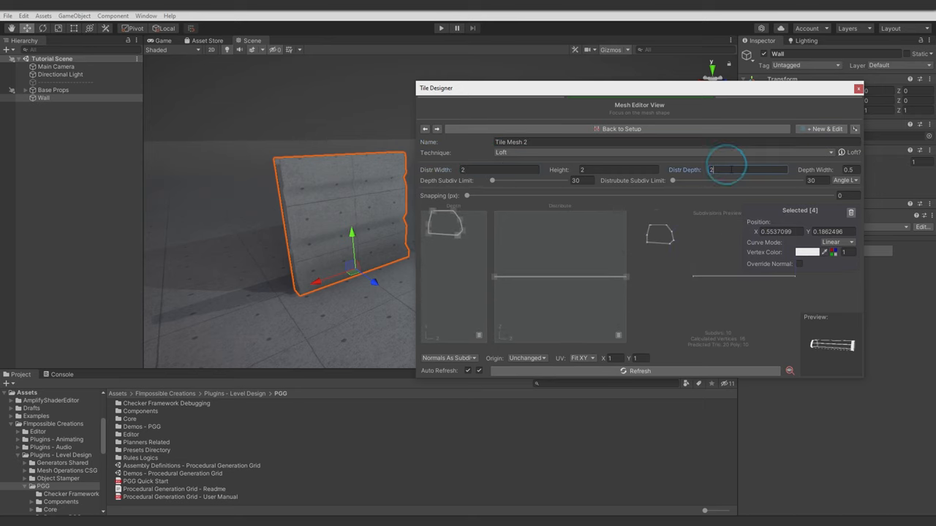
click(618, 129)
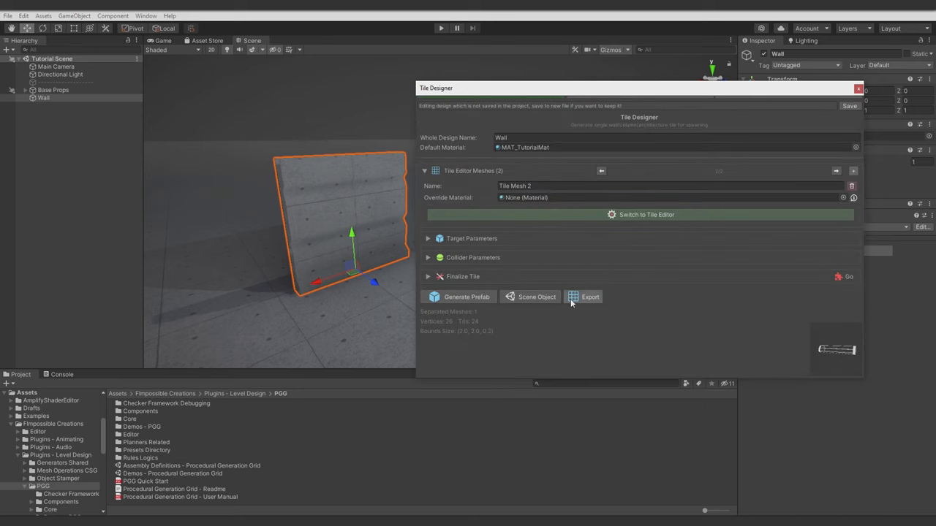
Inspect both mesh instances in the Combiner preview, including the rounded top lip.
middle_drag(344, 219, 343, 168)
mouse_move(344, 168)
alt+mouse_down()
mouse_move(260, 204)
mouse_move(340, 182)
alt+mouse_up()
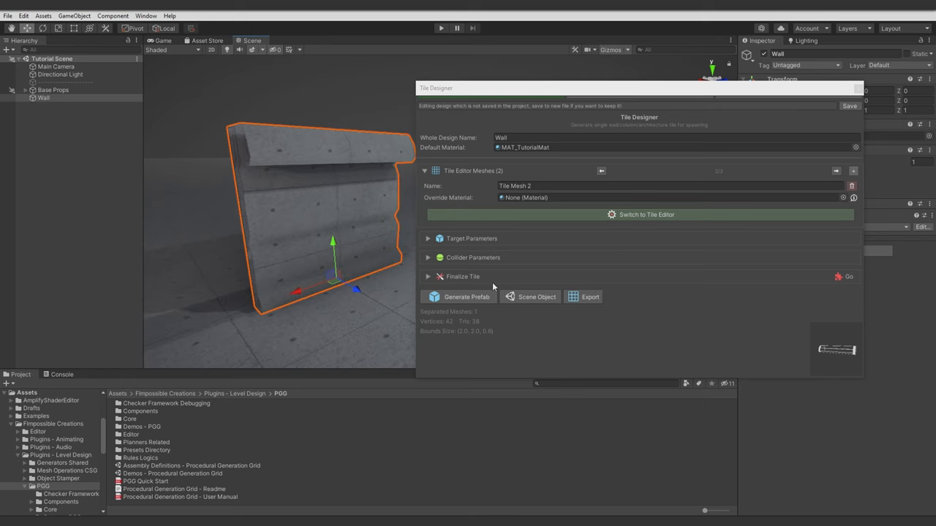
click(468, 276)
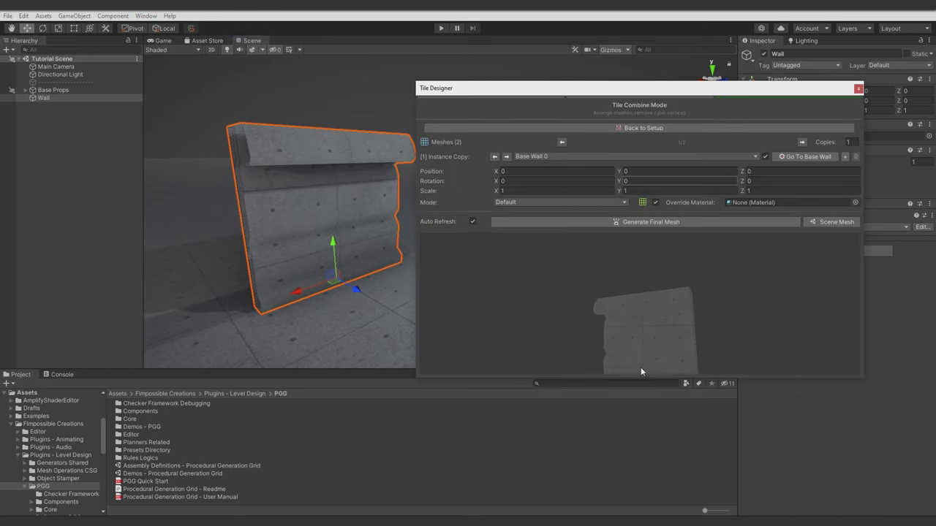
drag(636, 377, 653, 450)
mouse_move(653, 396)
mouse_down()
mouse_move(663, 434)
mouse_move(658, 406)
mouse_move(676, 407)
mouse_move(655, 370)
mouse_up()
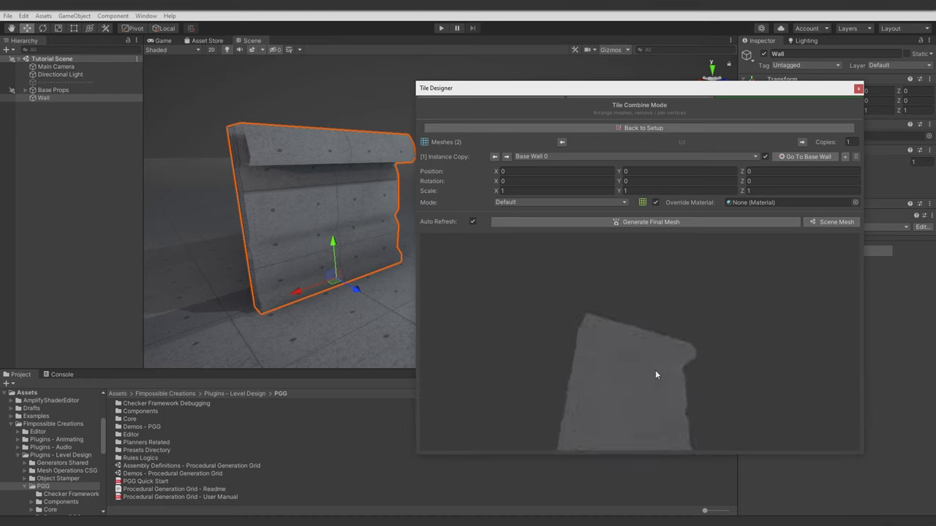
scroll(653, 371, up, 3)
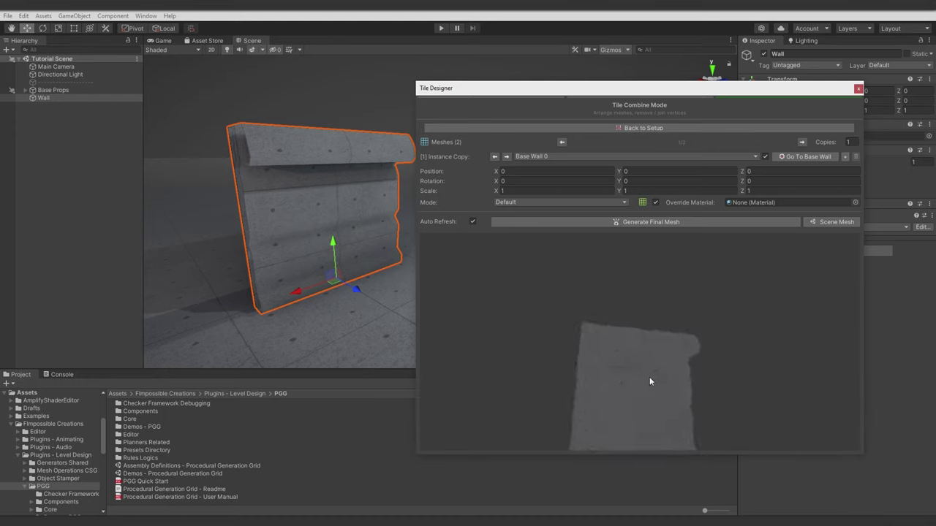
click(506, 156)
click(639, 128)
Rename the mesh to Top Wall and set its combiner instance Position Y to -0.04.
click(519, 185)
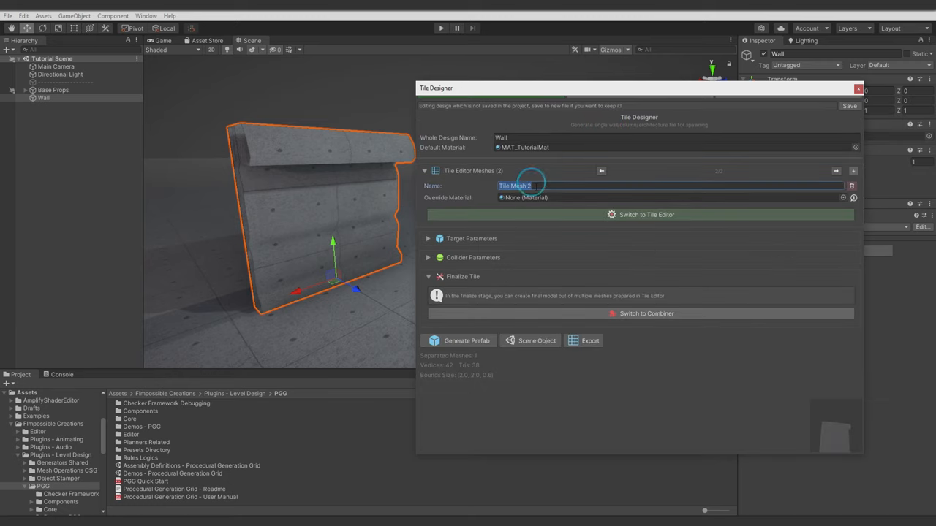
text(Top Wall)
click(661, 314)
click(496, 157)
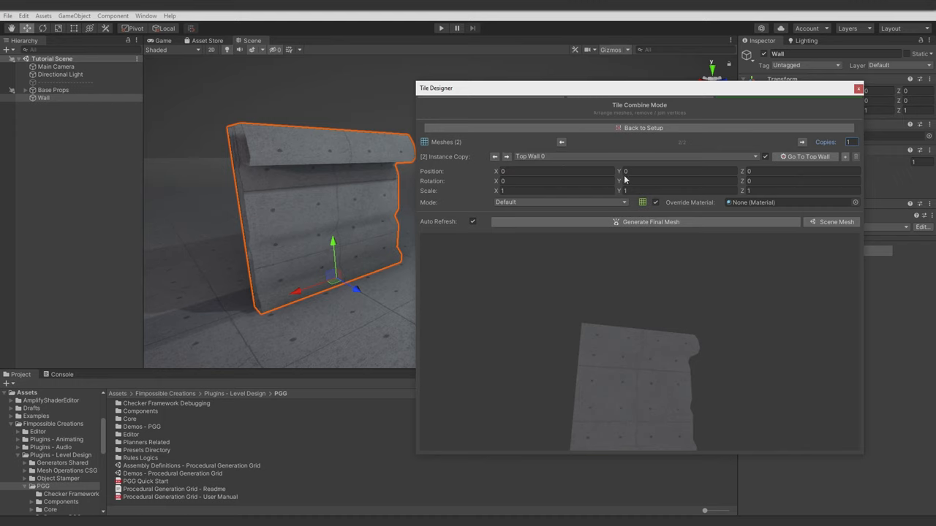
drag(618, 173, 613, 173)
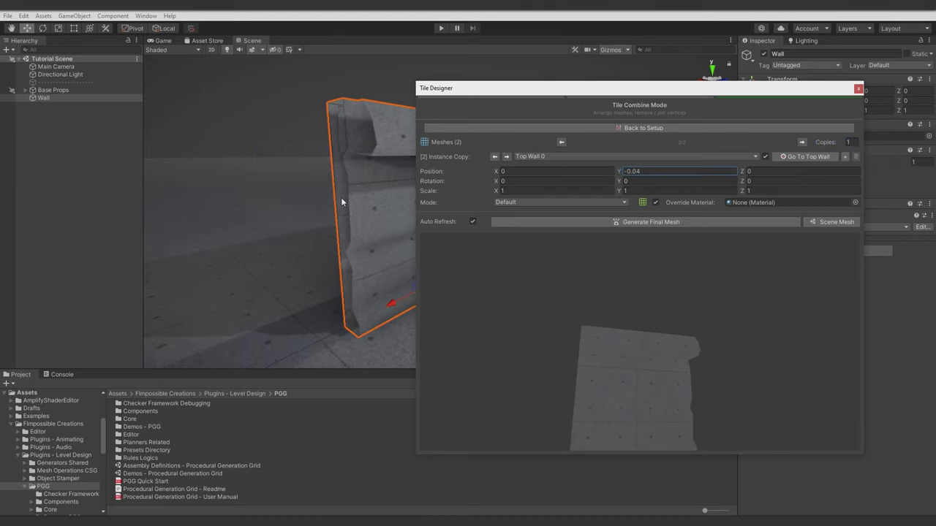
mouse_move(341, 197)
right_down()
mouse_move(388, 193)
mouse_move(366, 204)
right_up()
drag(511, 88, 567, 67)
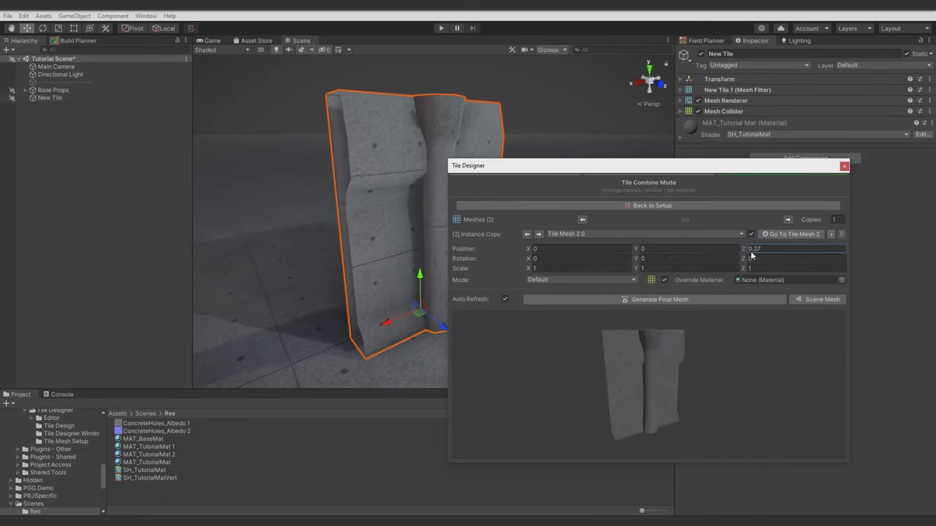
Add a second mesh instance and set the Collision Mesh instance to collider-only mode.
click(830, 234)
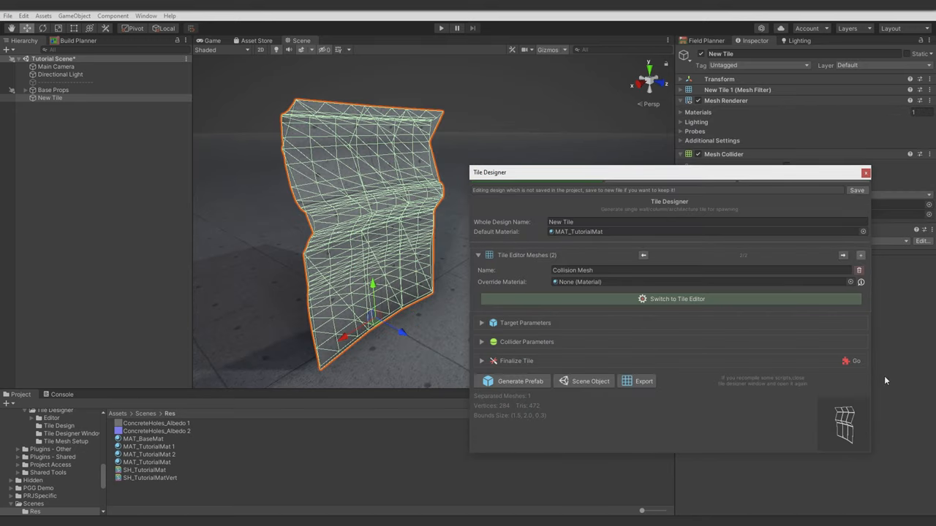
click(559, 240)
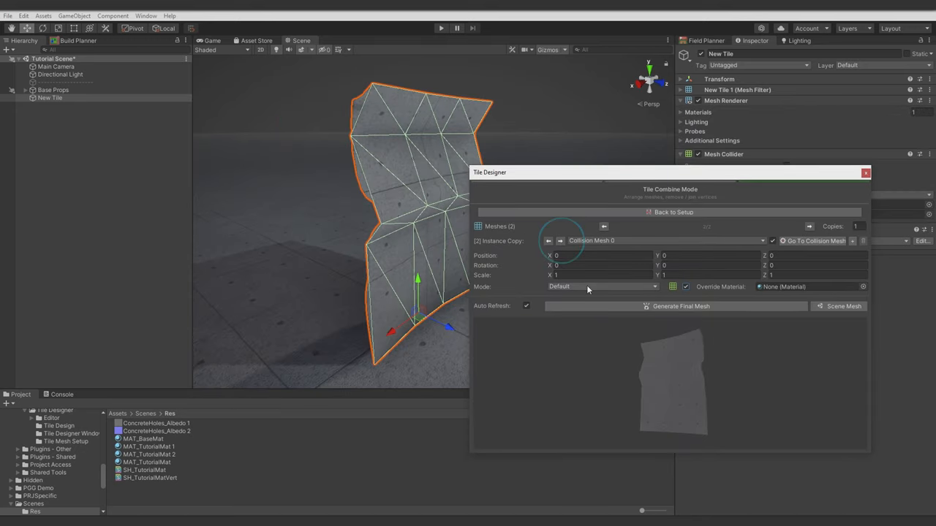
click(603, 286)
click(580, 308)
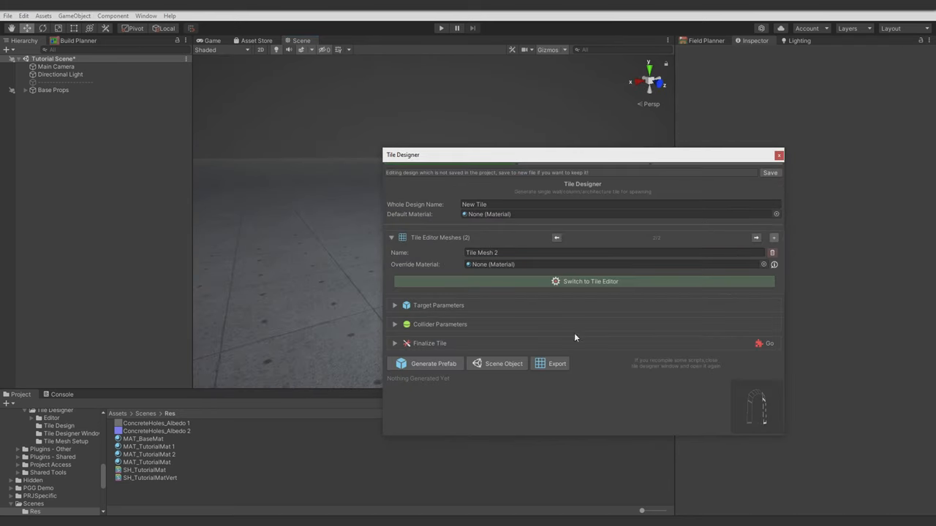
Set the Cut shape instance to Remove mode at Position Z about 1.03 for an arched opening.
click(516, 269)
click(483, 306)
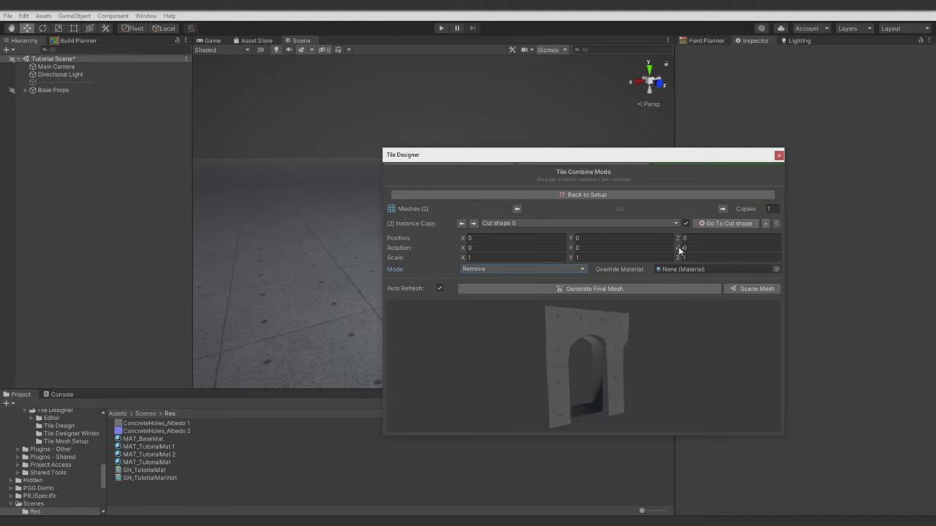
drag(678, 239, 697, 247)
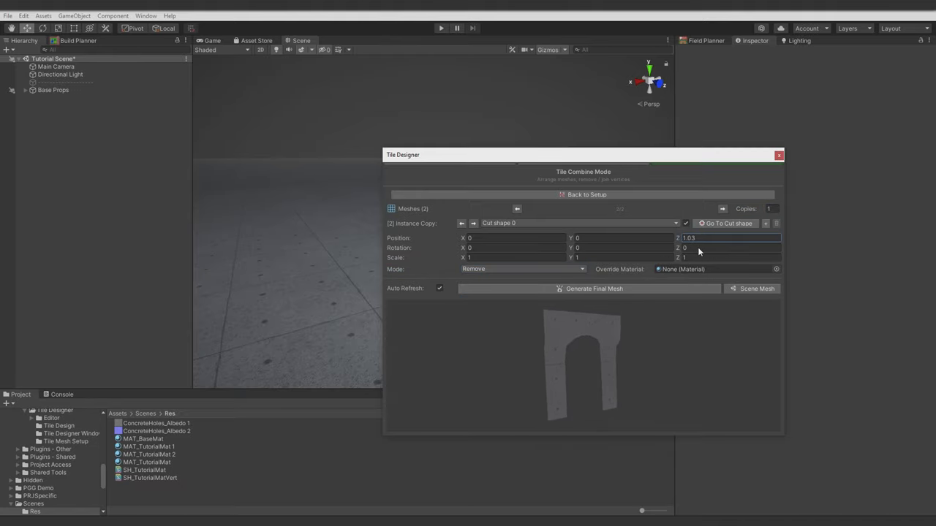
click(753, 288)
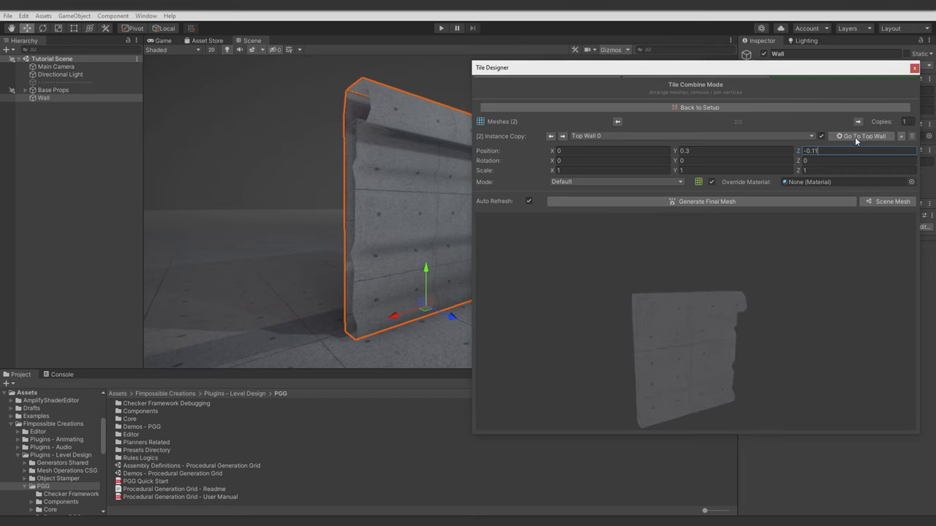
Add a second Top Wall instance copy, nudge its position, then remove the extra copy again.
click(904, 136)
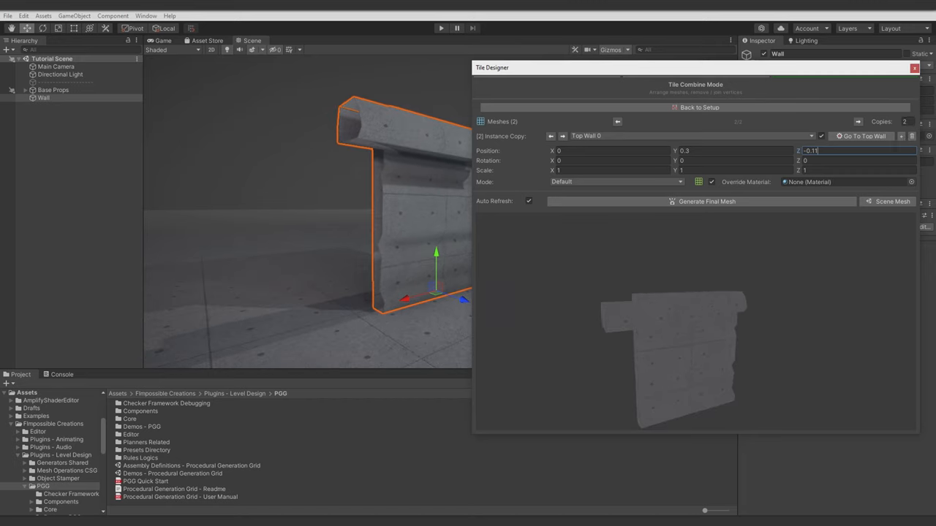
click(585, 136)
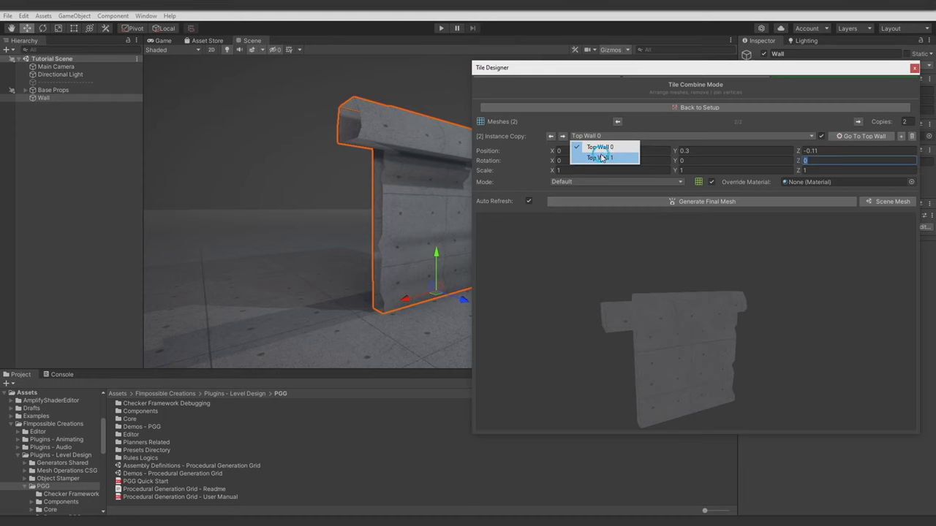
click(585, 153)
text(0)
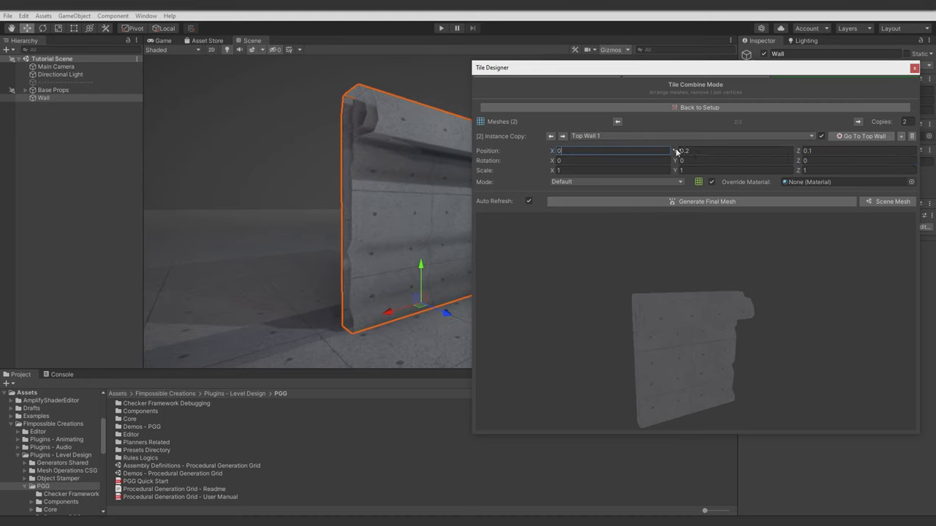
drag(675, 150, 666, 171)
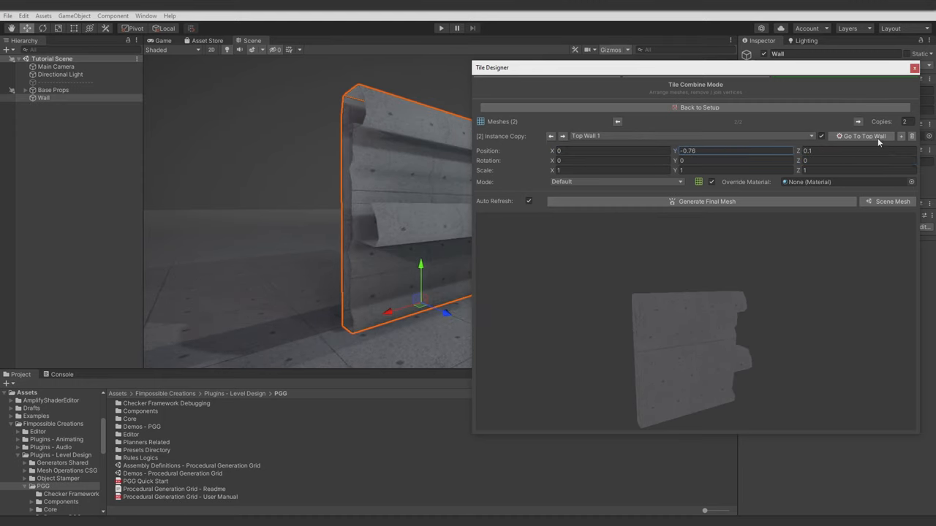
click(912, 138)
Orbit the scene to face the wall tile and move the Tile Designer to show the combined-mesh preview.
right_drag(410, 219, 437, 212)
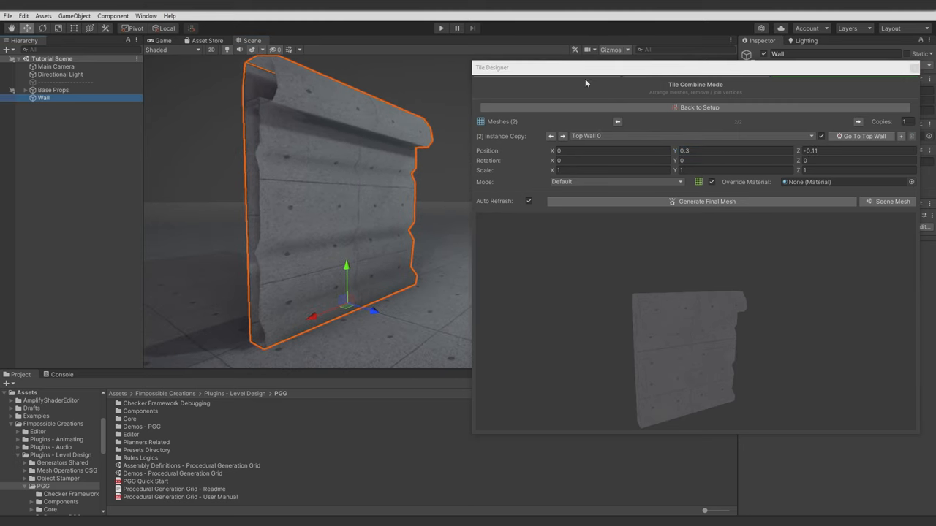
drag(585, 67, 421, 324)
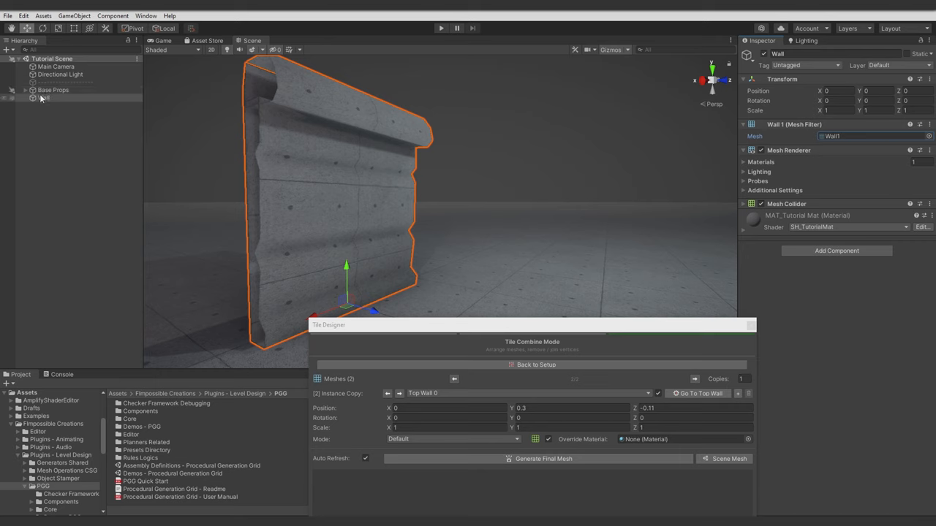
right_drag(359, 104, 334, 139)
mouse_move(334, 139)
middle_down()
mouse_move(355, 169)
mouse_move(402, 159)
middle_up()
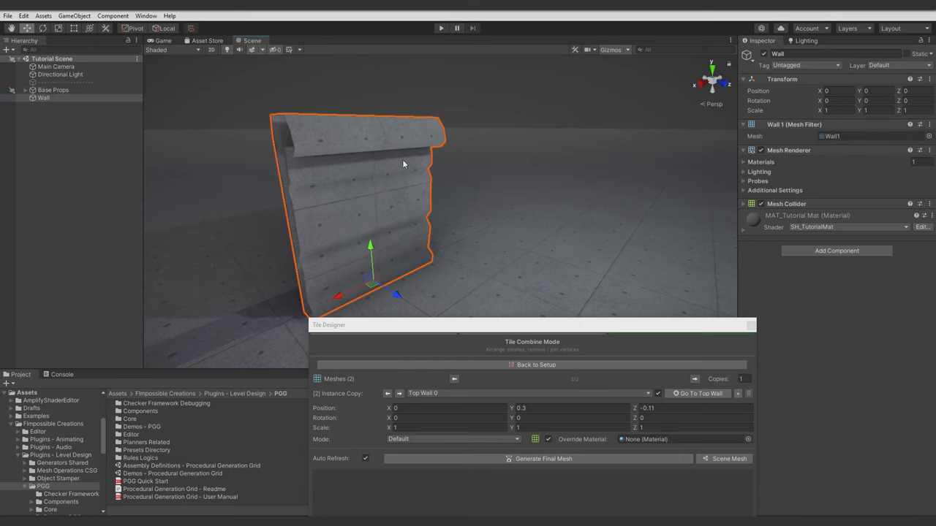
right_drag(403, 160, 452, 293)
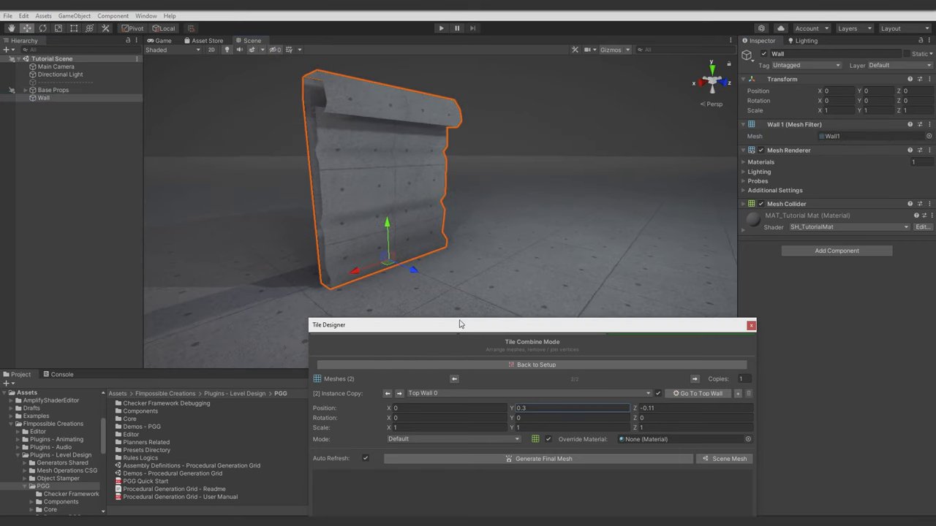
click(405, 166)
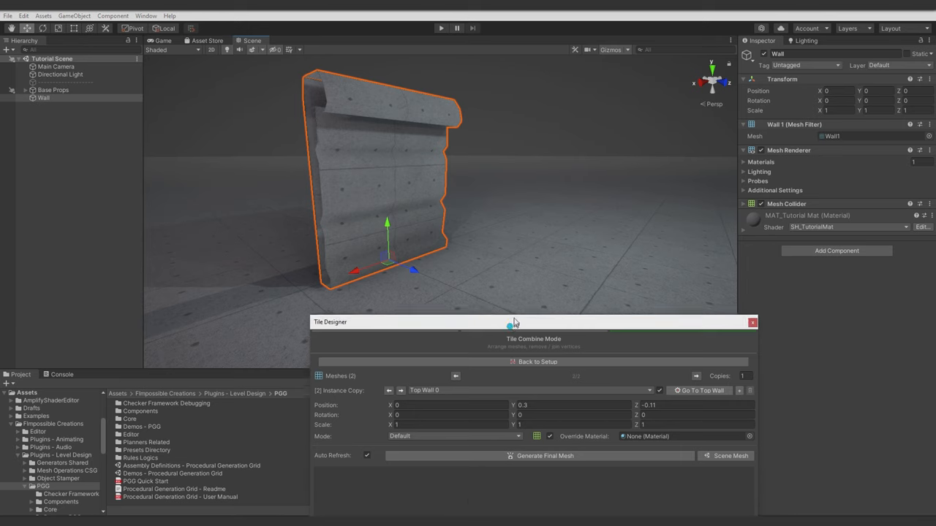
drag(501, 325, 592, 63)
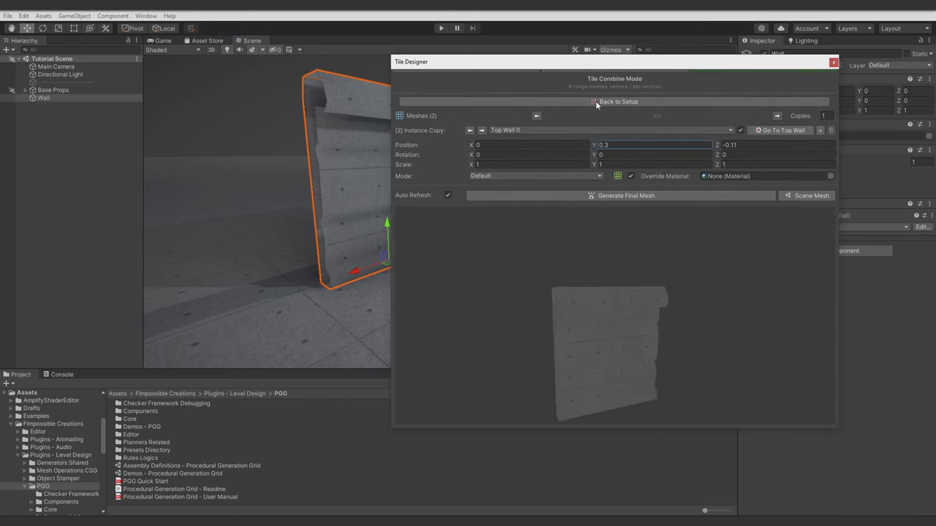
Create a new tile mesh, Tile Mesh 3, and set its technique to Lathe.
click(596, 102)
click(578, 188)
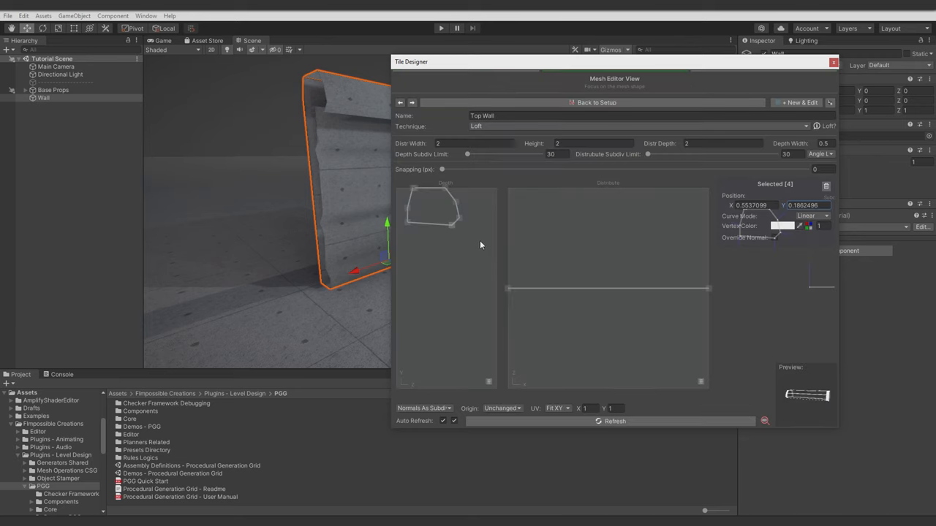
click(798, 103)
click(636, 126)
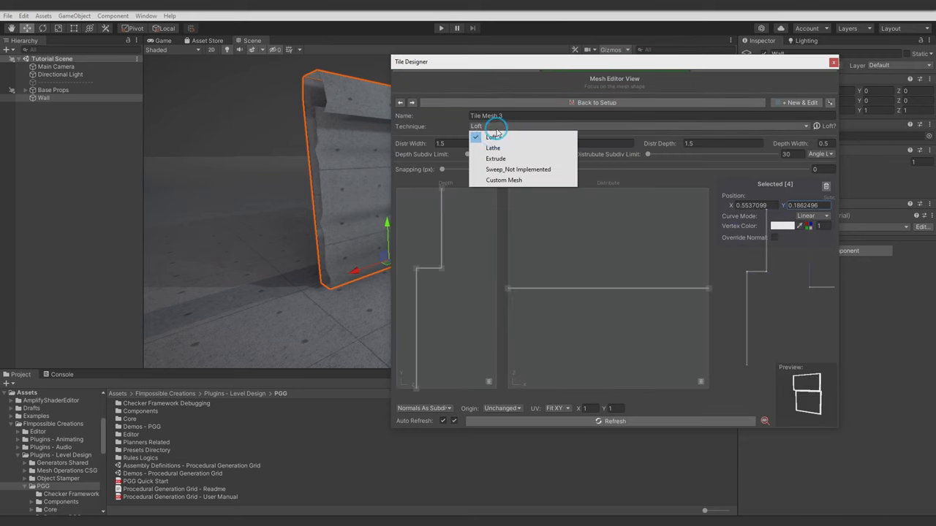
click(503, 149)
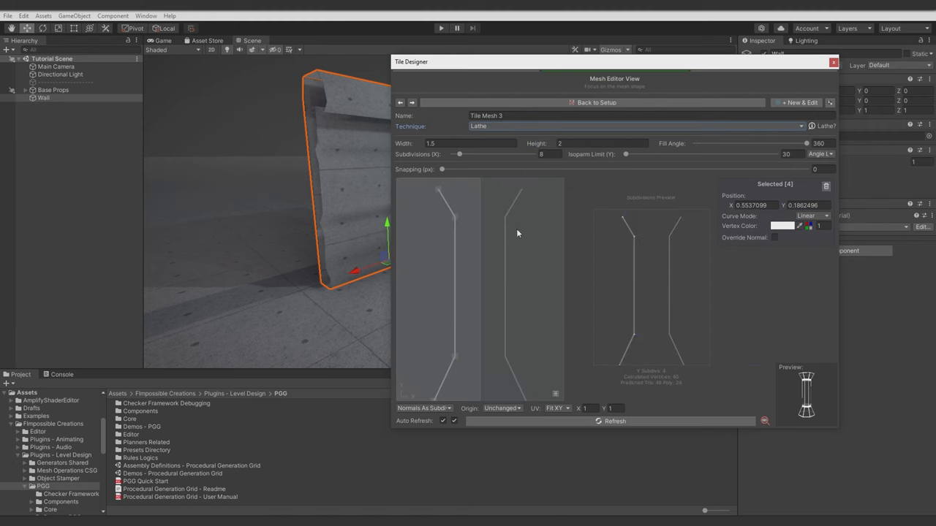
drag(476, 67, 557, 58)
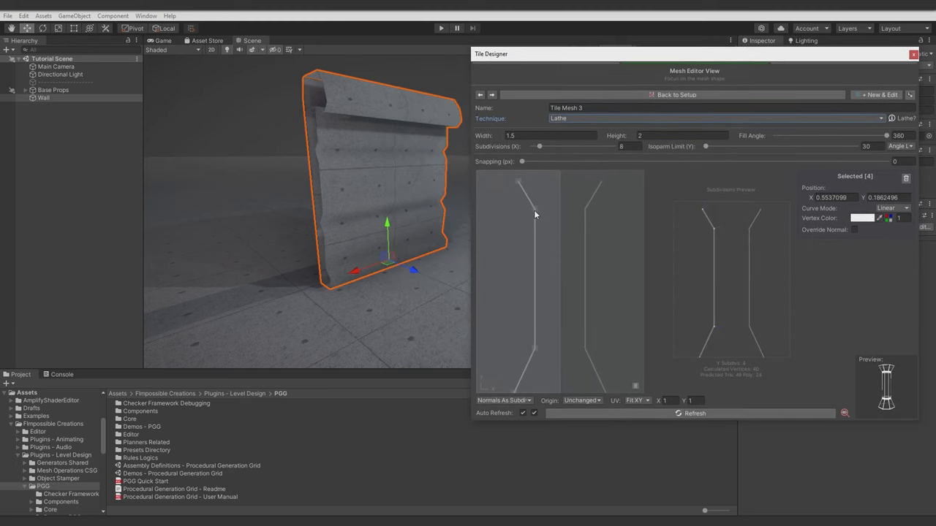
Shape the lathe profile into a post, pulling the bottom vertex inward and straightening the top.
drag(534, 213, 545, 213)
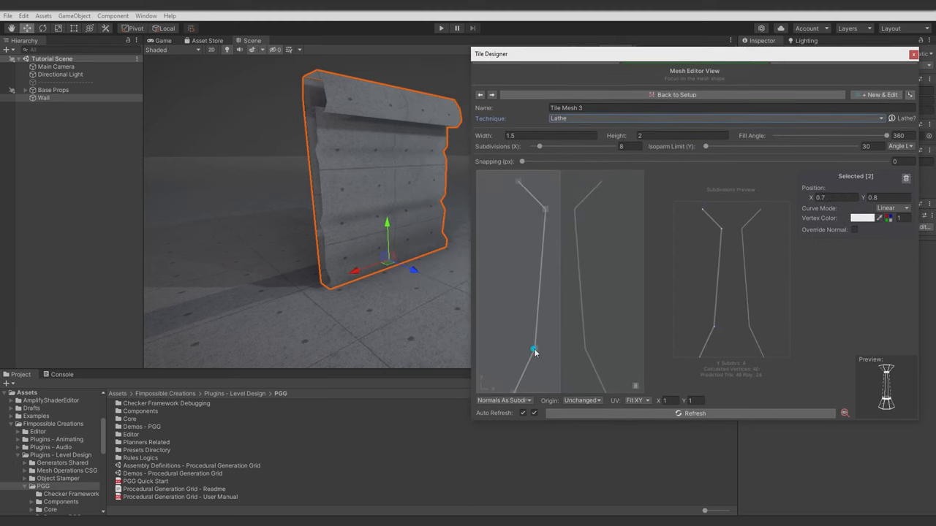
drag(534, 349, 547, 353)
mouse_move(516, 386)
mouse_down()
mouse_move(542, 380)
mouse_move(542, 349)
mouse_up()
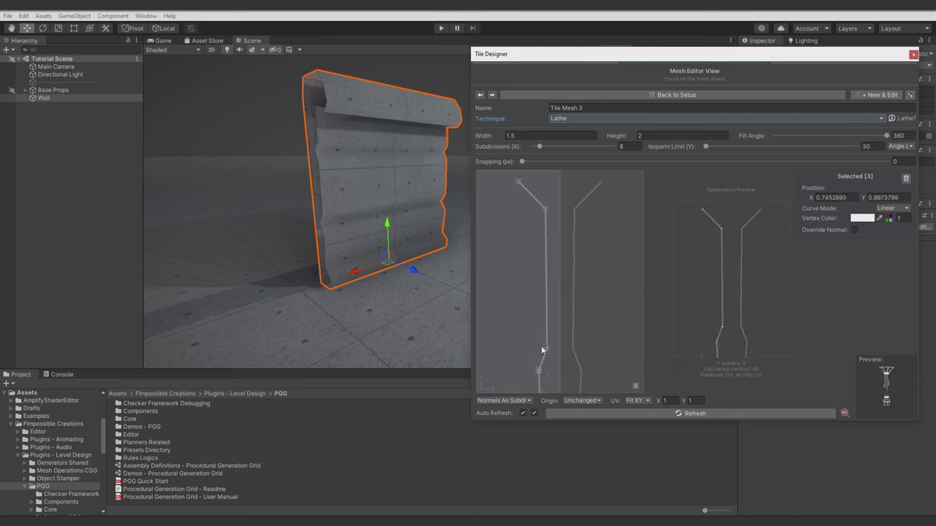
mouse_move(517, 184)
mouse_down()
mouse_move(544, 190)
mouse_move(542, 163)
mouse_up()
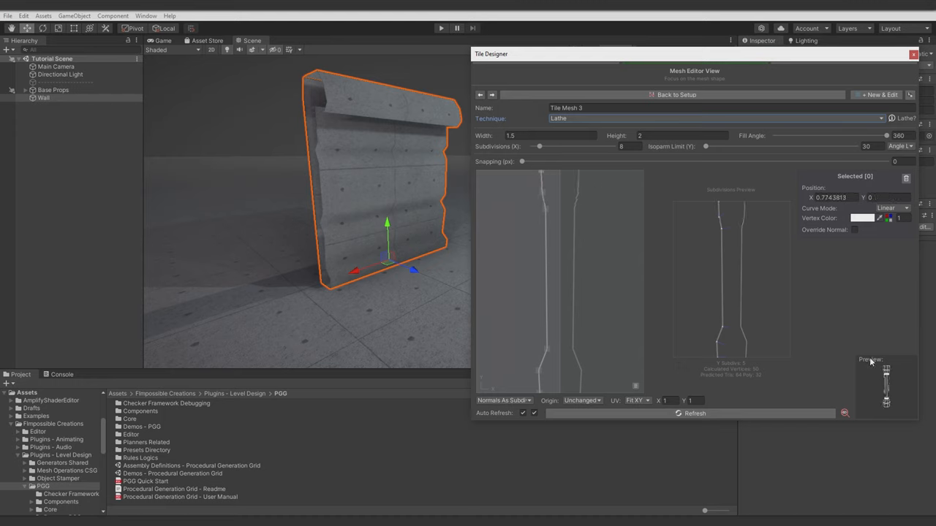
Reduce the lathe subdivisions to six and rotate the preview to check the post from the side.
click(538, 146)
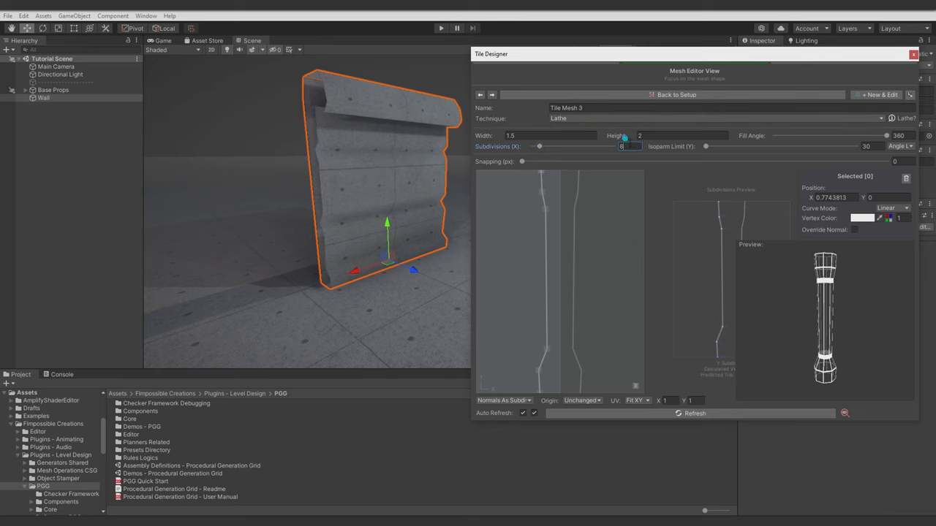
click(631, 146)
text(6)
drag(838, 287, 830, 221)
drag(886, 135, 886, 135)
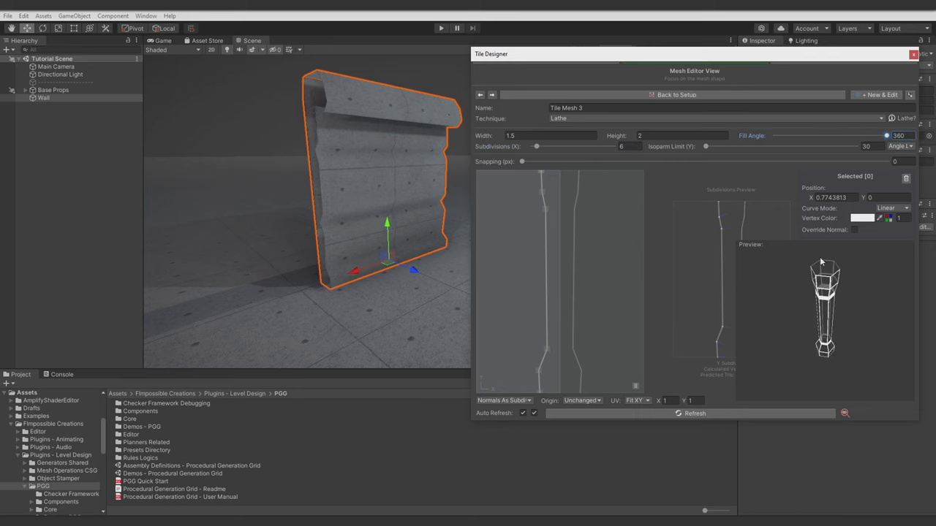
drag(821, 261, 829, 318)
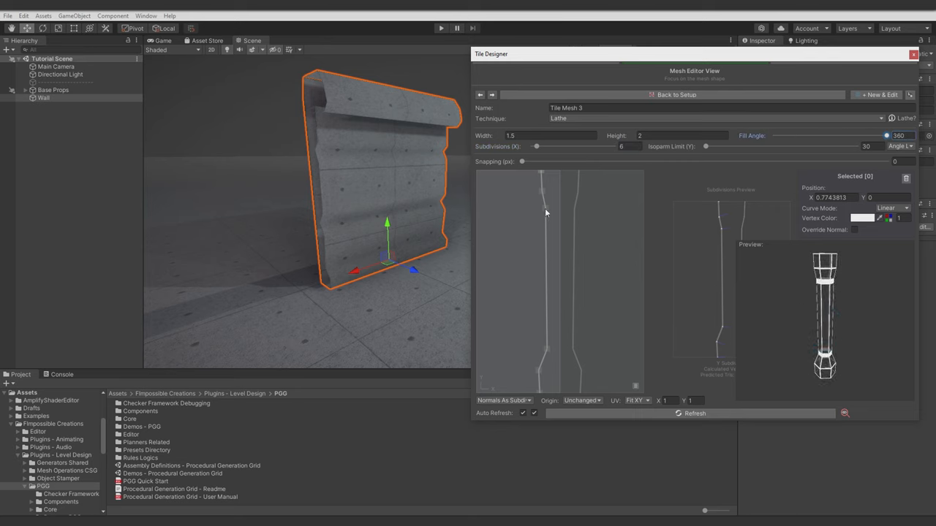
Refine the profile vertices with straight curve segments and set vertical UV tiling to 3.
drag(545, 193, 545, 254)
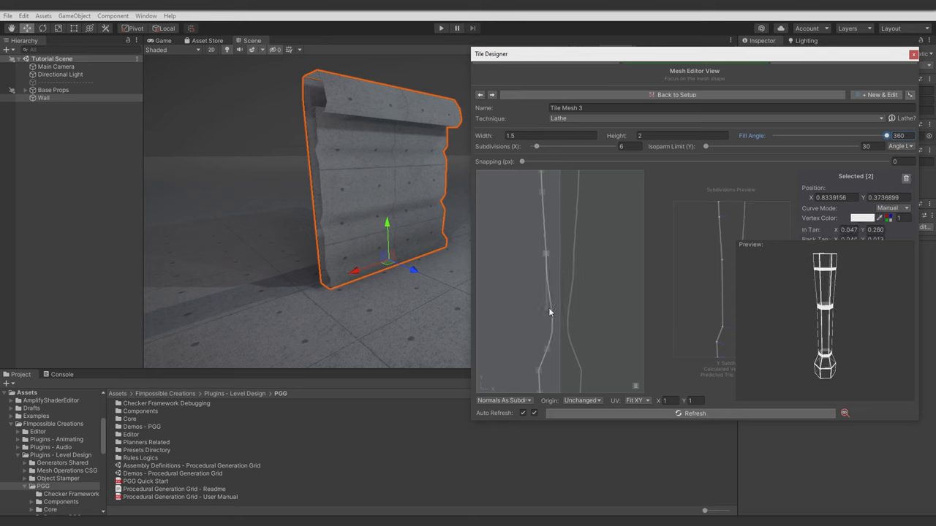
drag(548, 307, 551, 276)
click(891, 209)
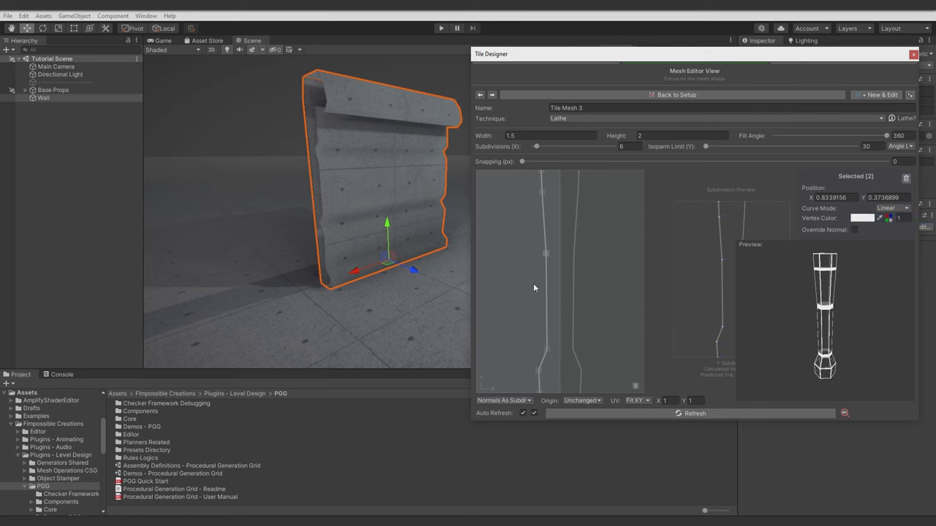
drag(544, 256, 544, 214)
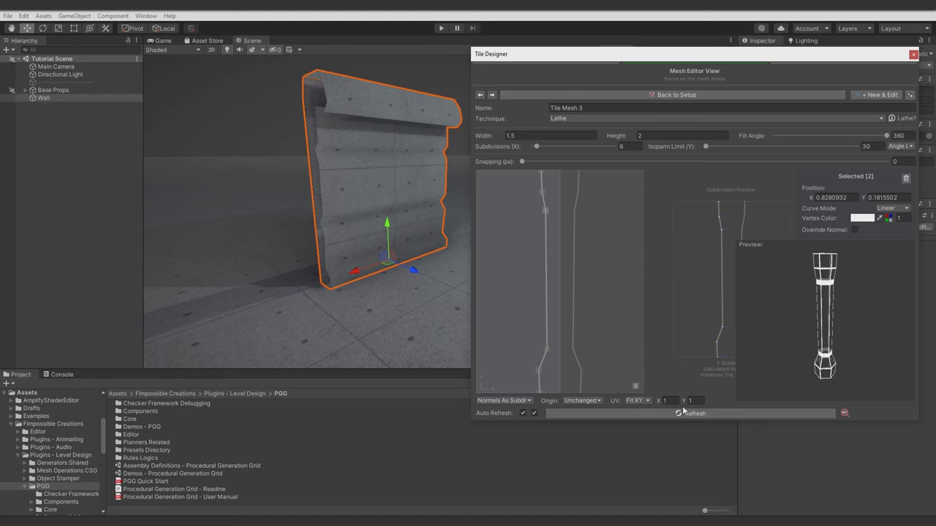
text(3)
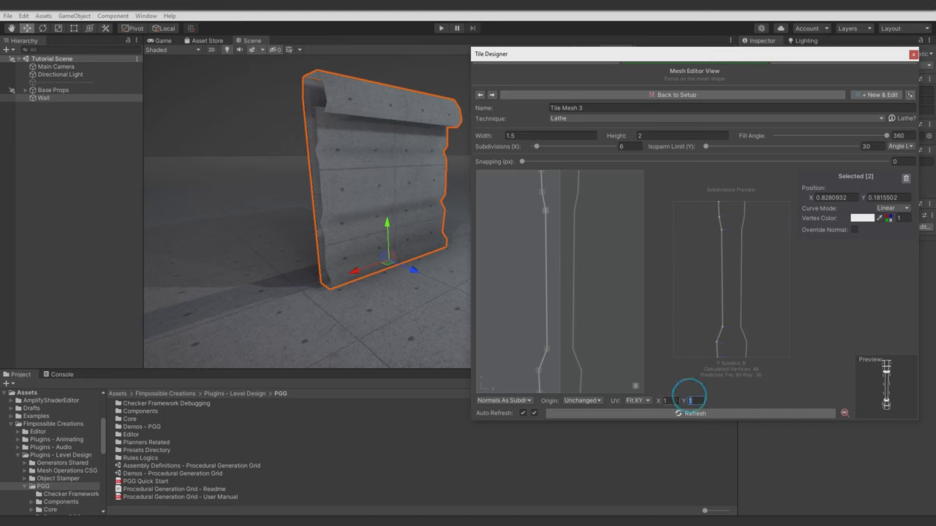
click(785, 94)
In Tile Combine Mode, place the Tile Mesh 3 post at Position X 1 and Z about 0.2 in front of the panel.
click(644, 281)
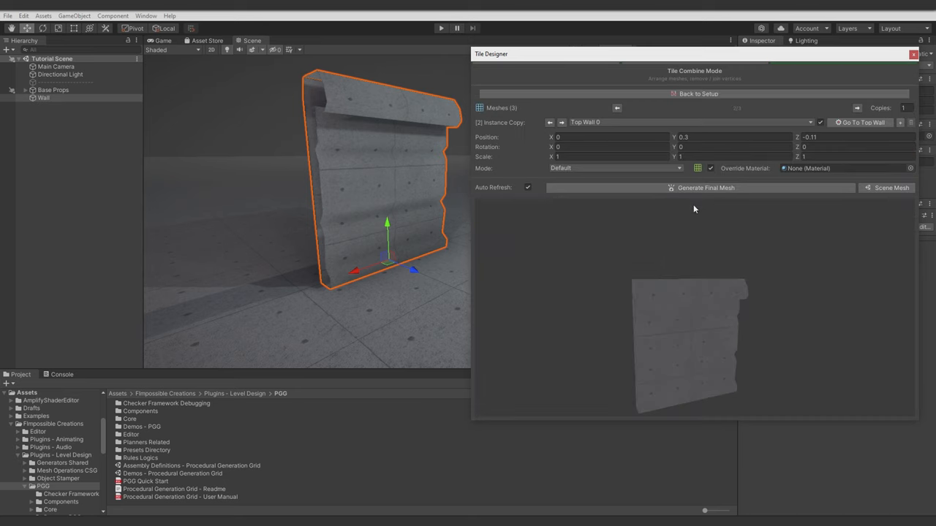
drag(647, 320, 677, 316)
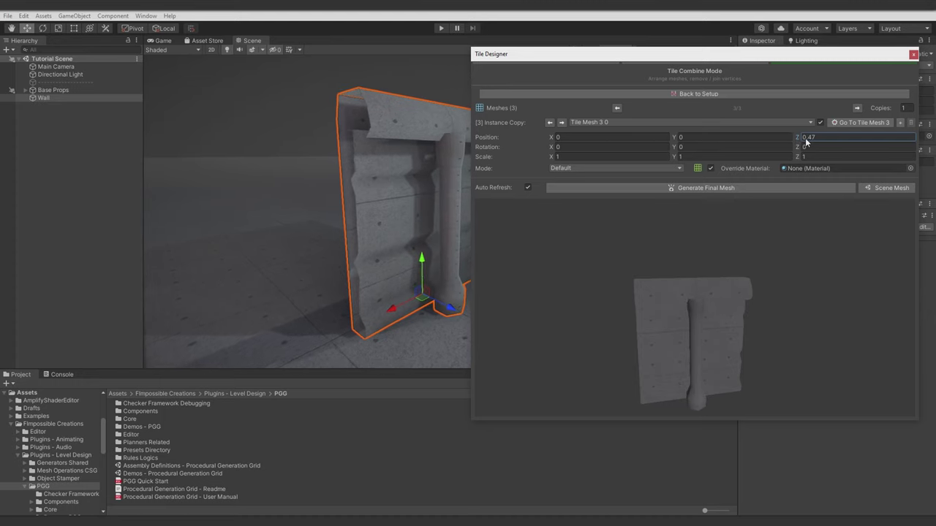
drag(807, 142, 802, 143)
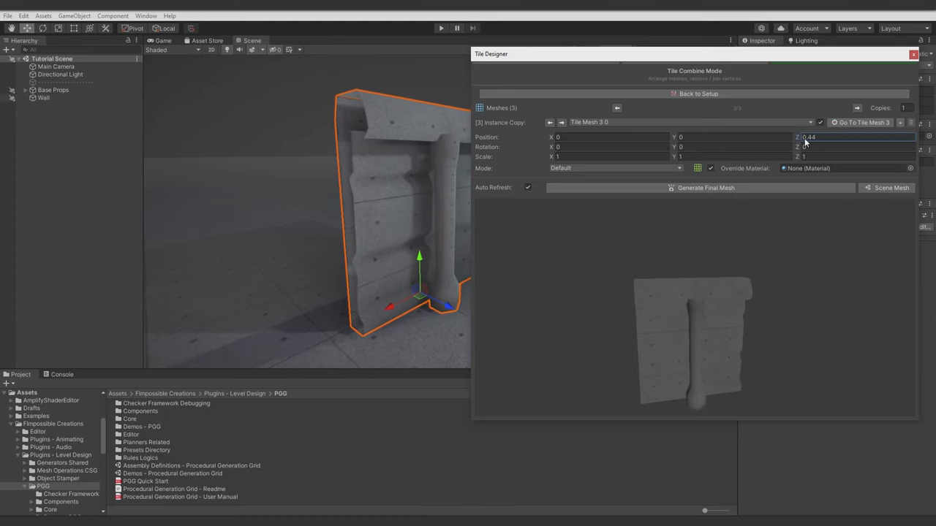
click(607, 137)
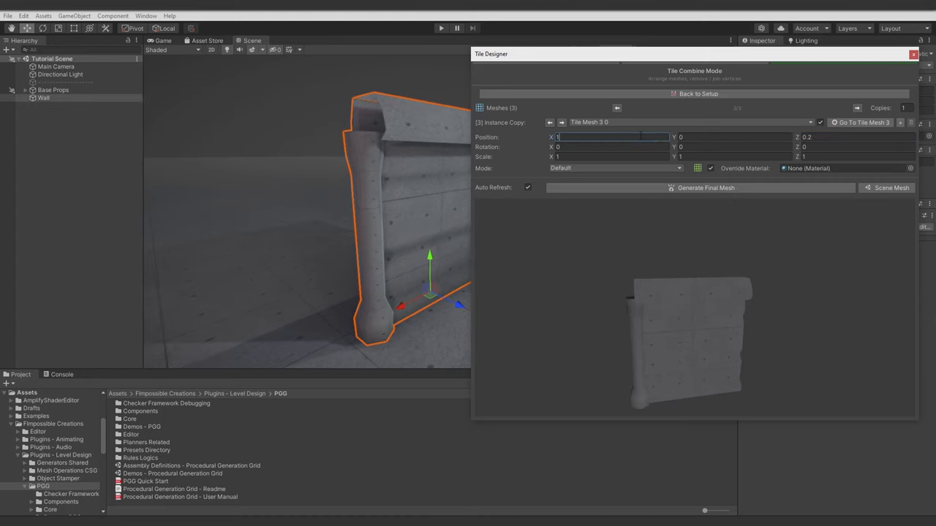
text(1)
click(819, 137)
text(1)
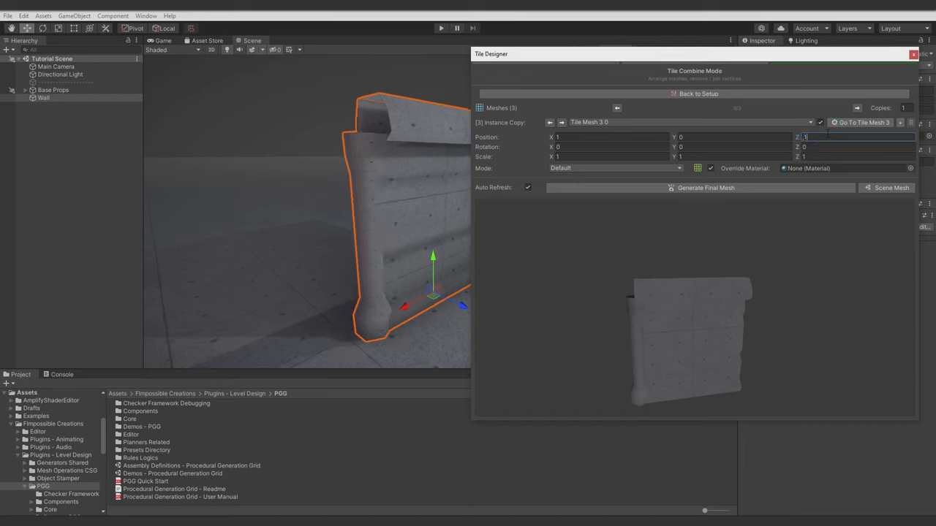
text(5)
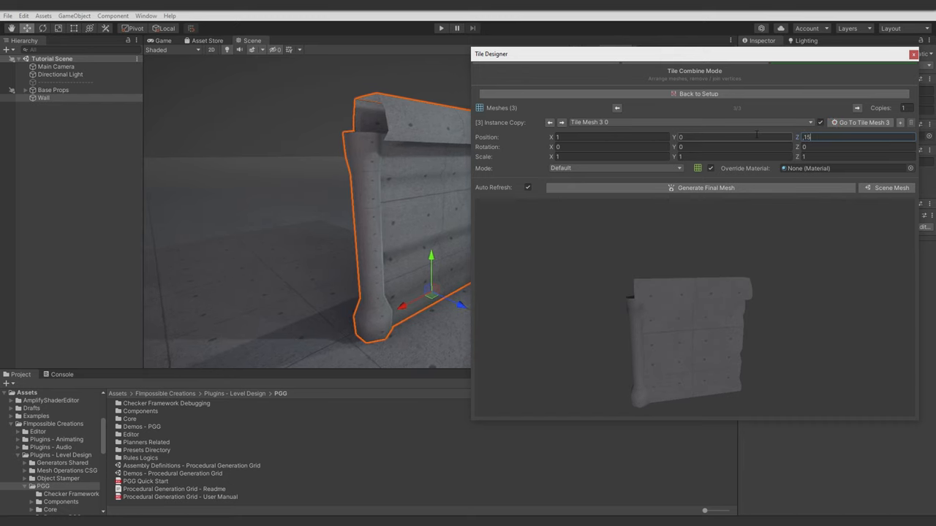
mouse_move(410, 198)
right_down()
mouse_move(375, 203)
mouse_move(337, 193)
right_up()
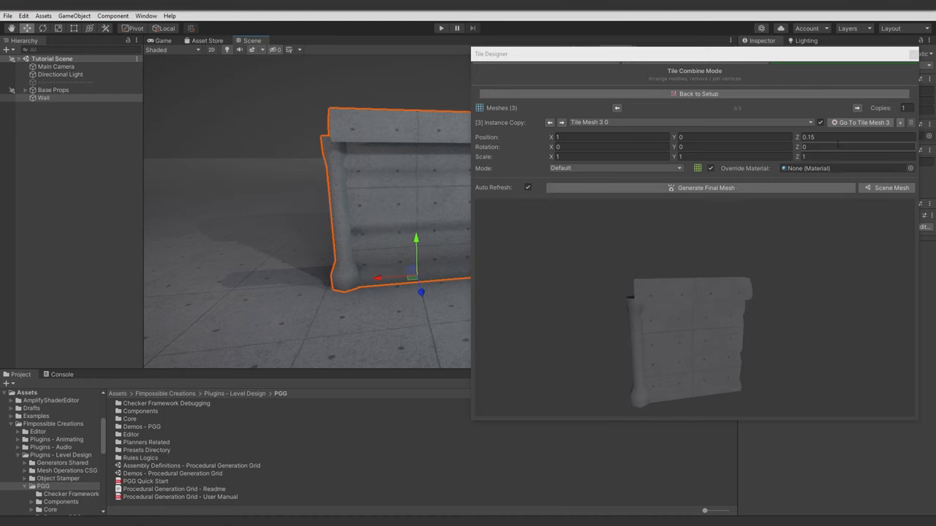
right_drag(377, 196, 392, 229)
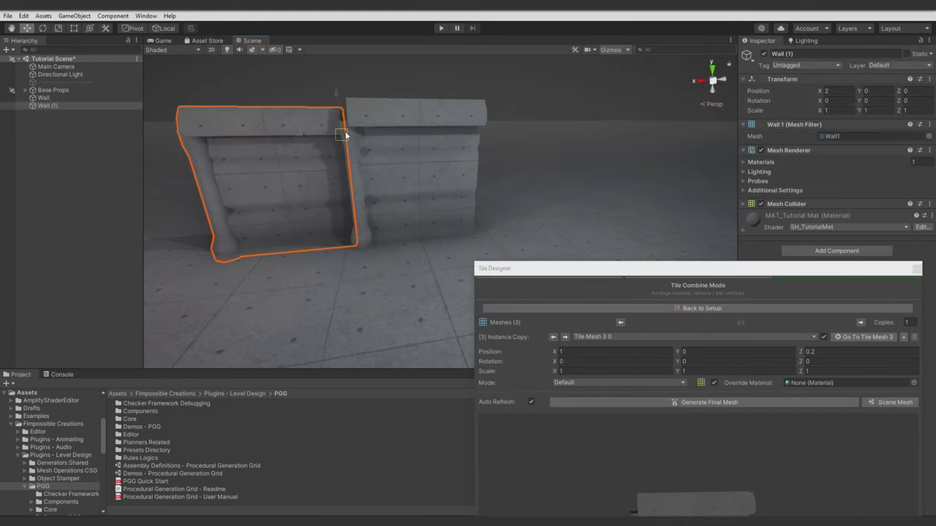
Duplicate the wall piece as Wall (2) at X 4 to lengthen the posted wall.
key(ctrl+d)
key(ctrl+d)
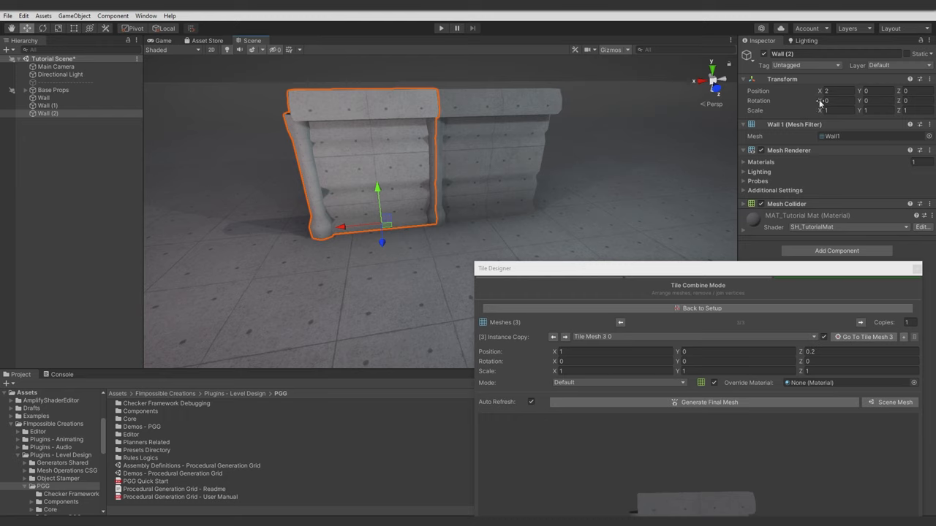
text(4)
click(292, 307)
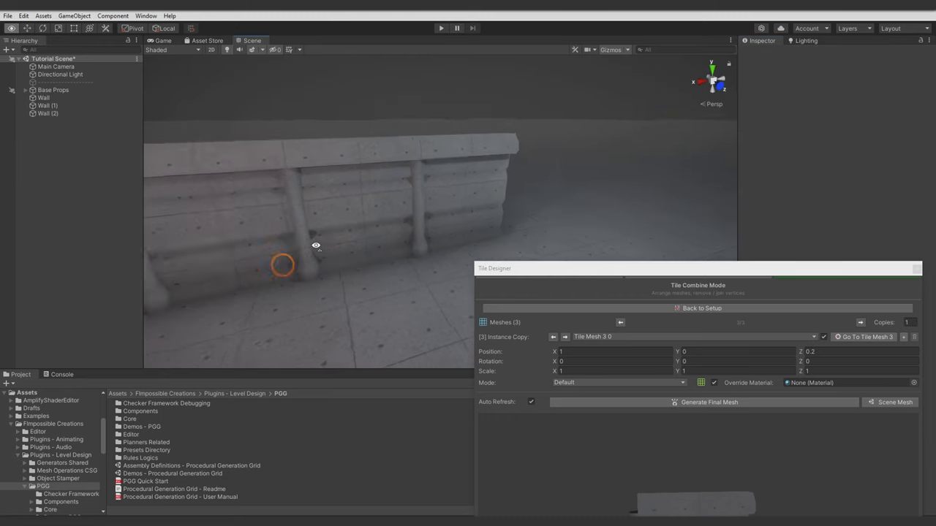
mouse_move(329, 242)
right_down()
mouse_move(370, 255)
mouse_move(326, 264)
mouse_move(344, 253)
mouse_move(308, 208)
right_up()
click(308, 207)
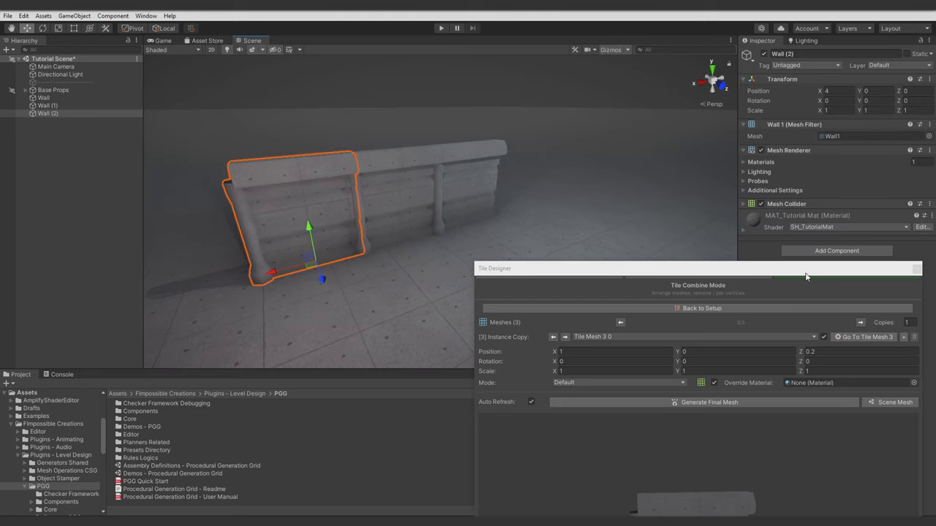
Move the Tile Designer aside, return to the Wall design's setup and expand its Target Parameters.
drag(807, 269, 747, 105)
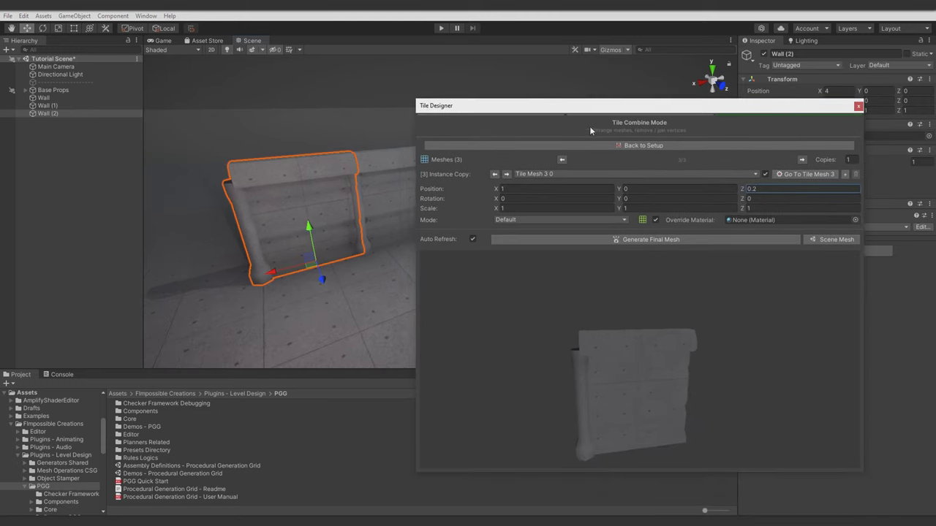
click(115, 169)
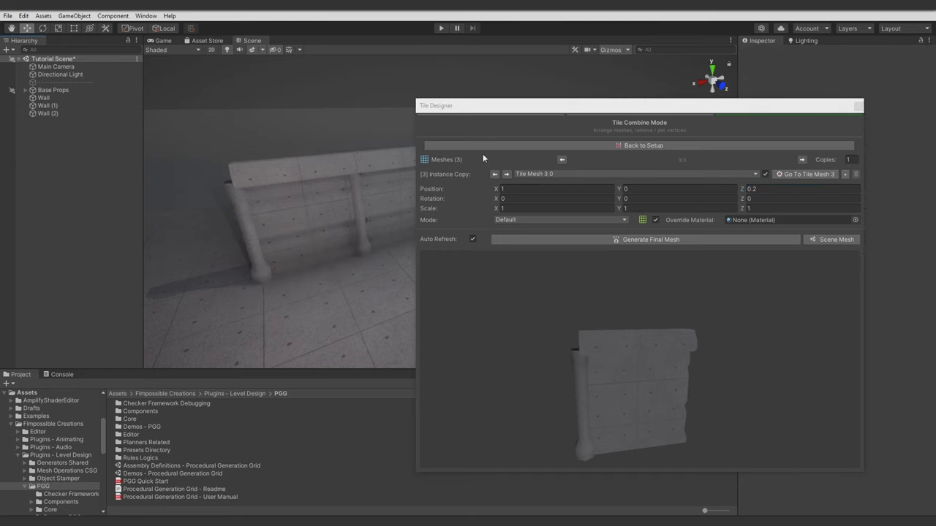
click(541, 146)
click(454, 206)
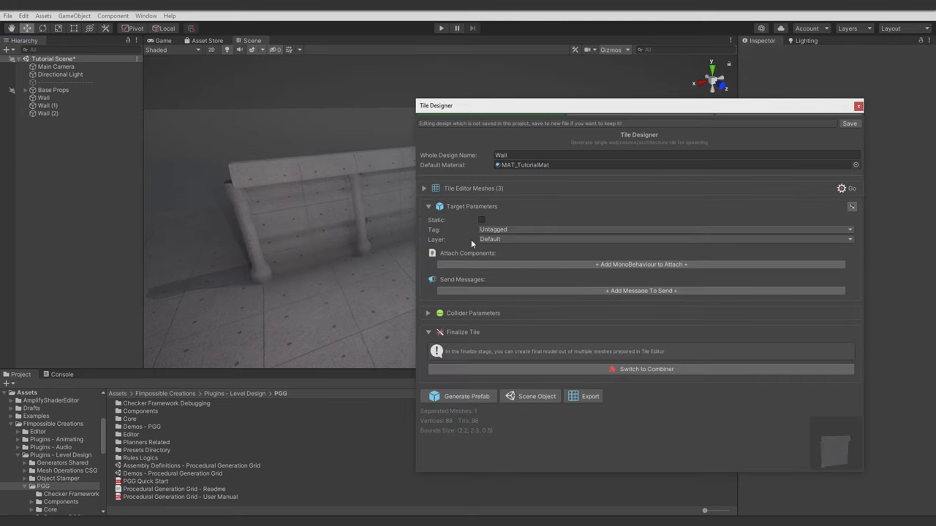
Keep Tag as Untagged and Combined Mesh Collider as collision type, then enter the mesh editor.
click(493, 230)
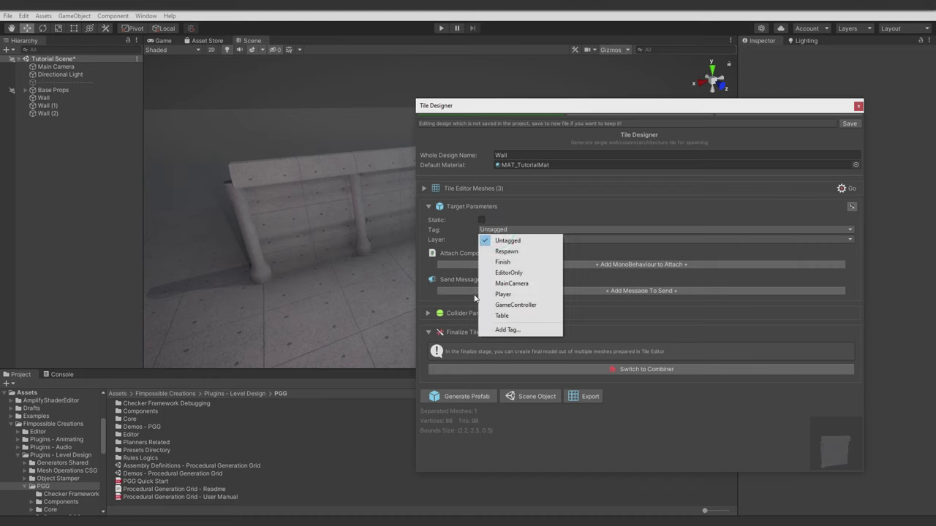
click(441, 241)
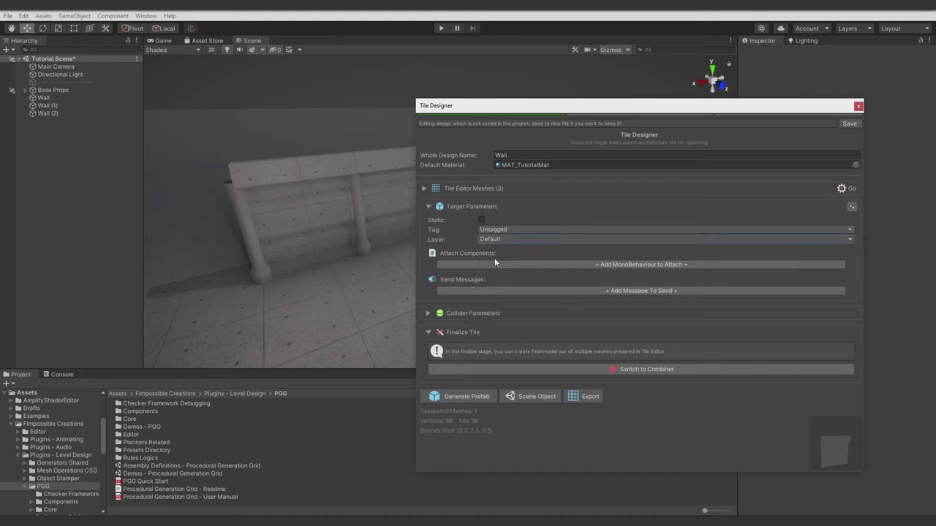
click(462, 206)
click(461, 225)
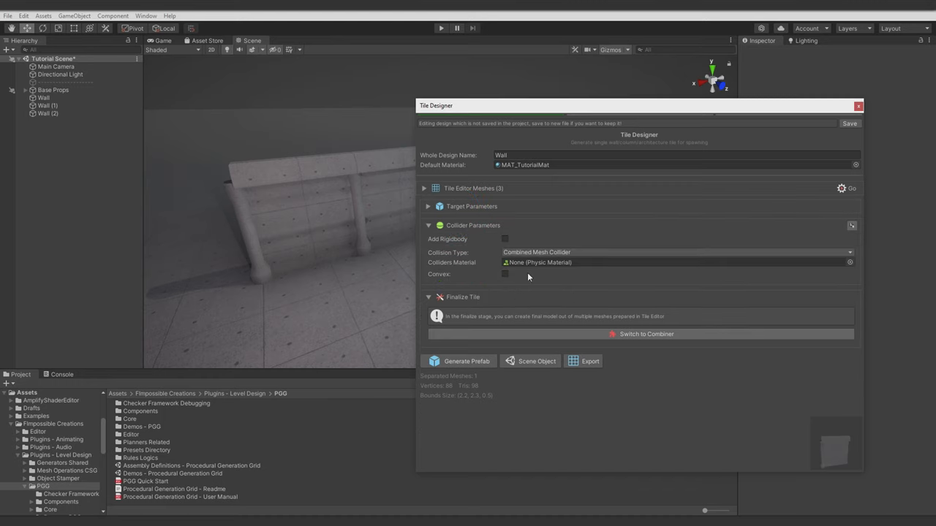
click(541, 252)
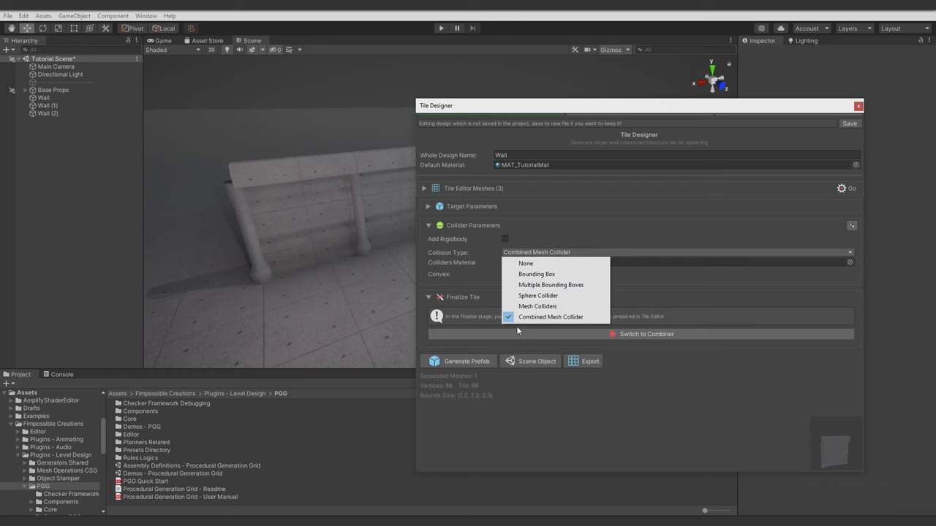
click(460, 260)
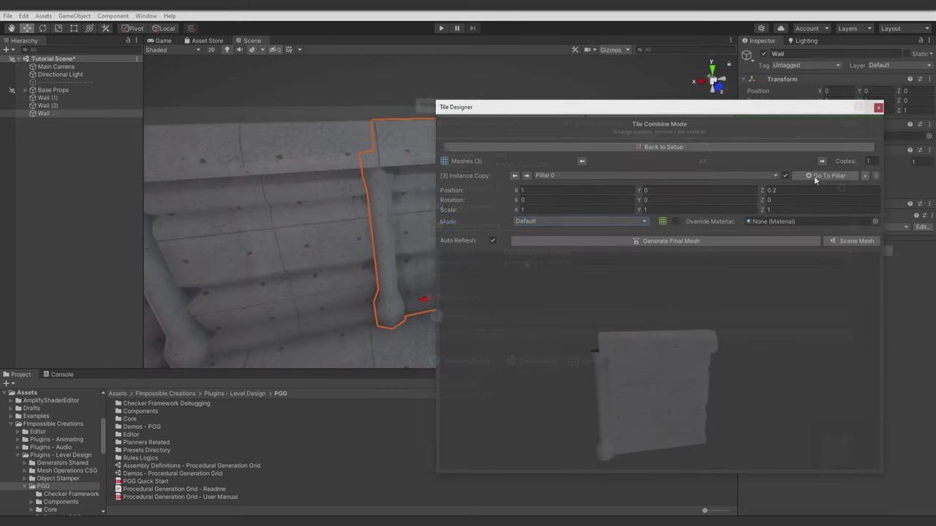
click(813, 175)
Create Tile Mesh 4 with the Extrude technique, rename it Hole and send it to the combiner.
click(766, 147)
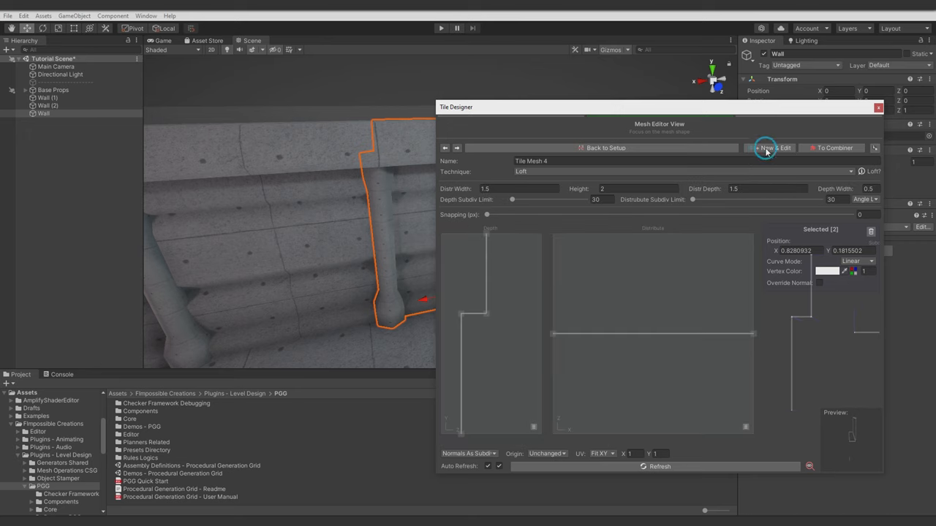
click(525, 172)
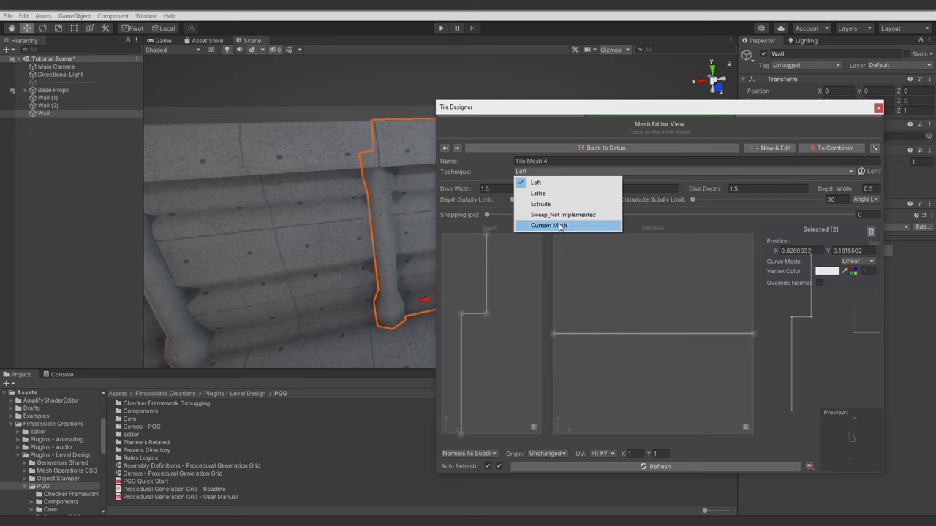
click(541, 204)
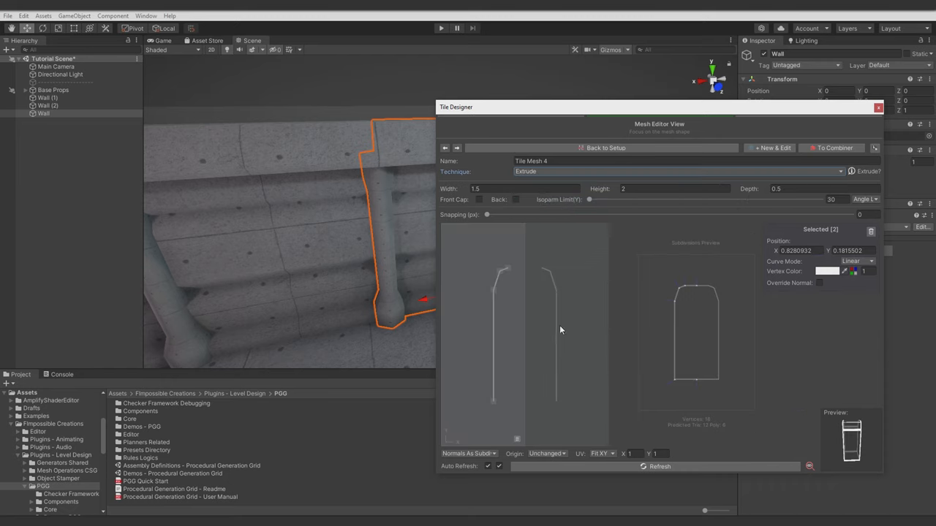
mouse_move(844, 446)
mouse_down()
mouse_move(856, 450)
mouse_move(820, 445)
mouse_up()
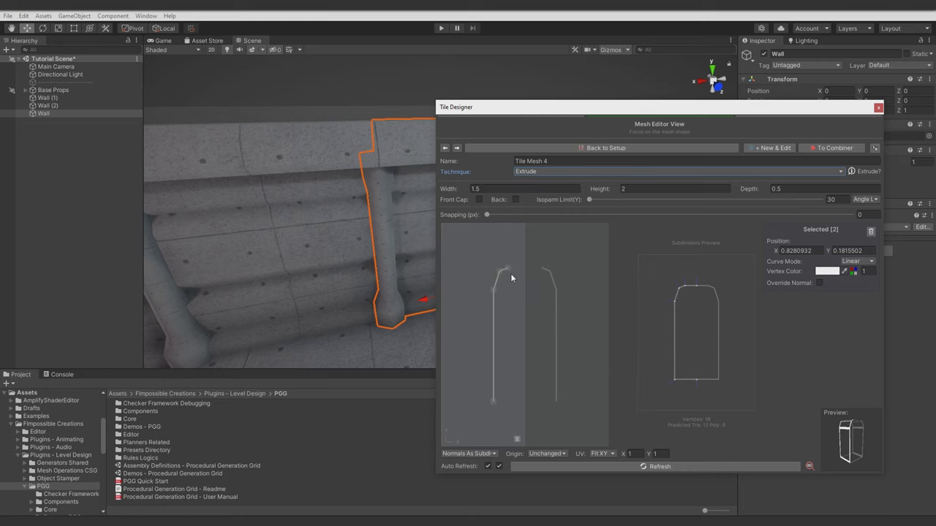
double_click(556, 161)
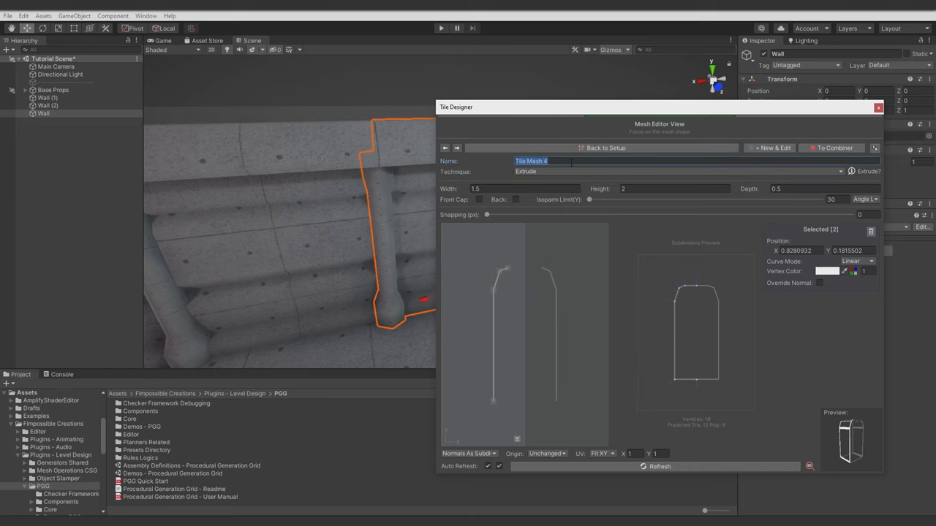
text(Hole)
click(833, 148)
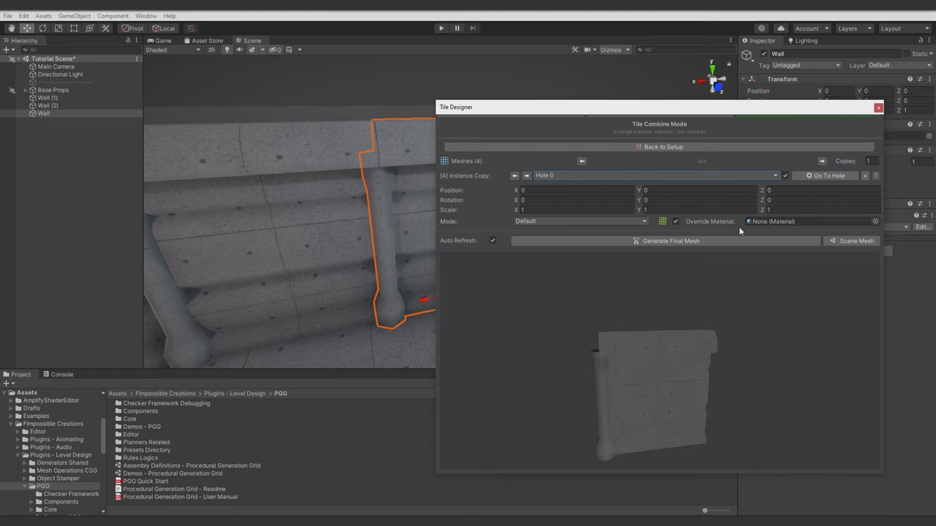
Offset the Hole mesh depth to 0.79 and set its combine mode to Remove.
drag(762, 190, 775, 190)
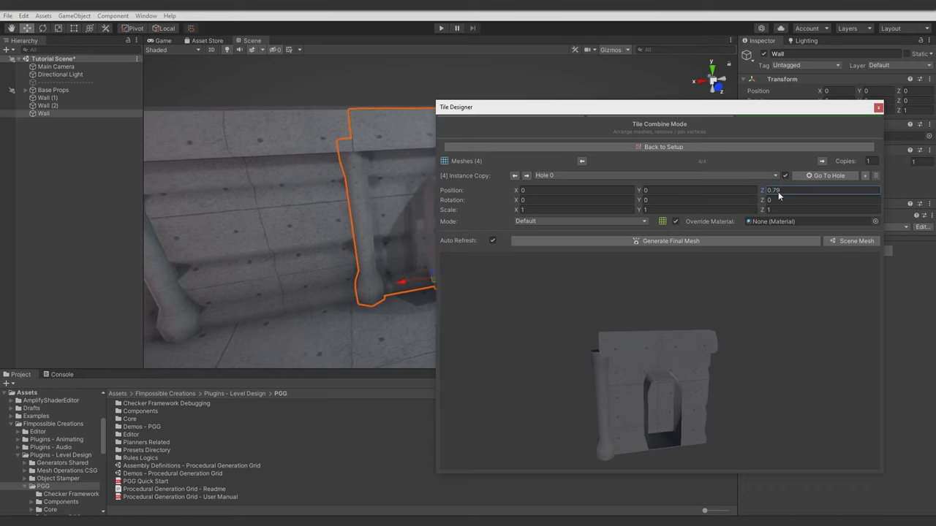
drag(628, 365, 653, 367)
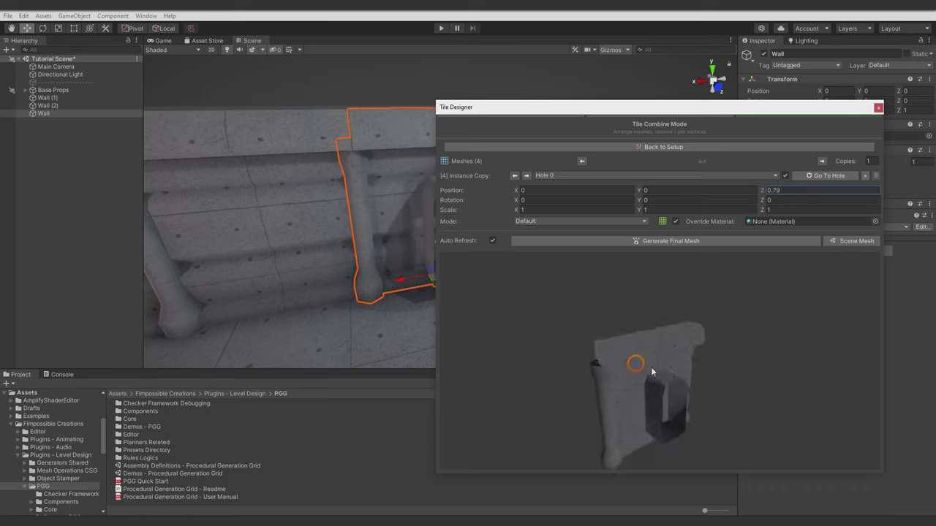
click(538, 222)
click(545, 254)
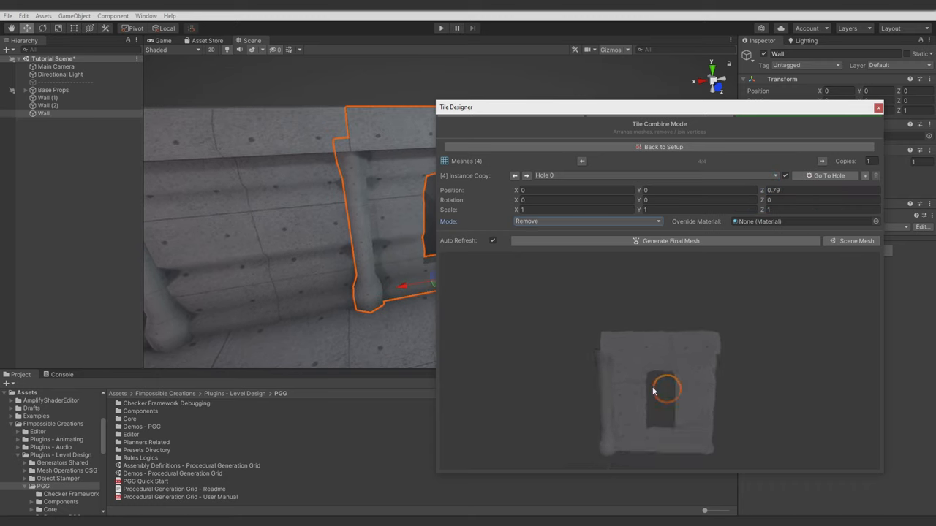
mouse_move(654, 391)
mouse_down()
mouse_move(643, 387)
mouse_move(661, 387)
mouse_up()
Set the hole to Scale Y 2, Position Y -1.4 and Scale X 2, cutting a doorway through the wall.
click(654, 210)
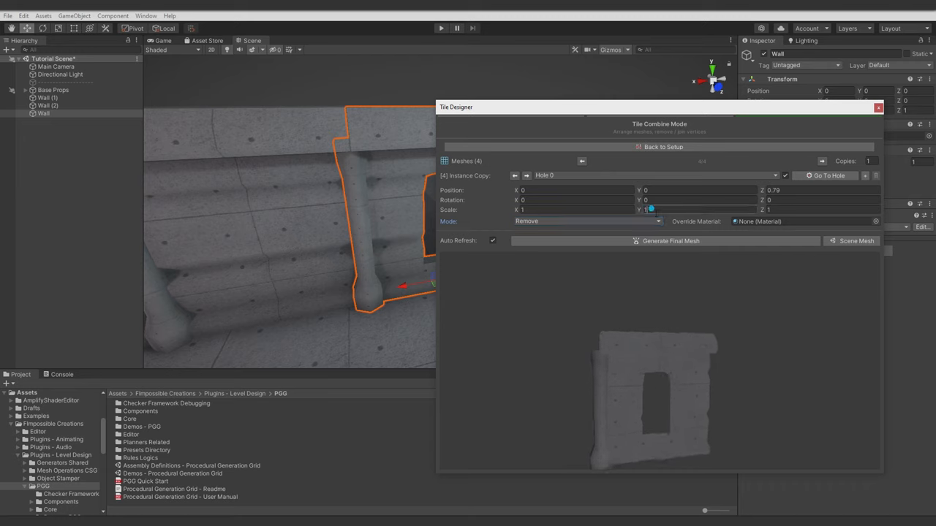
text(2)
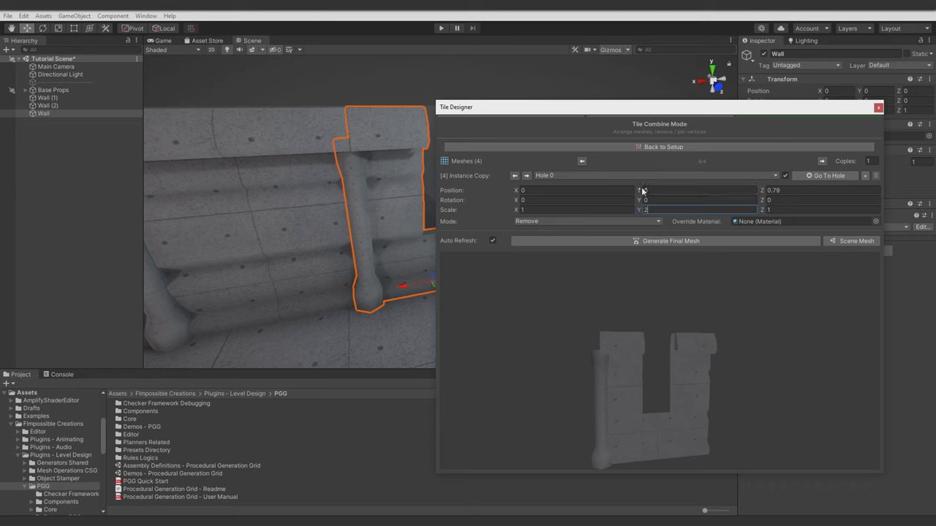
click(643, 191)
text(-1.4)
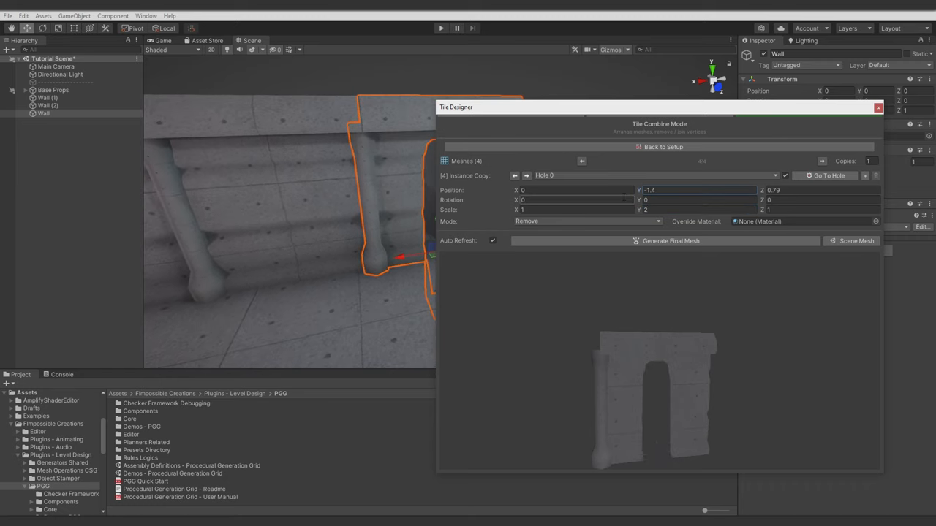
click(570, 209)
text(2)
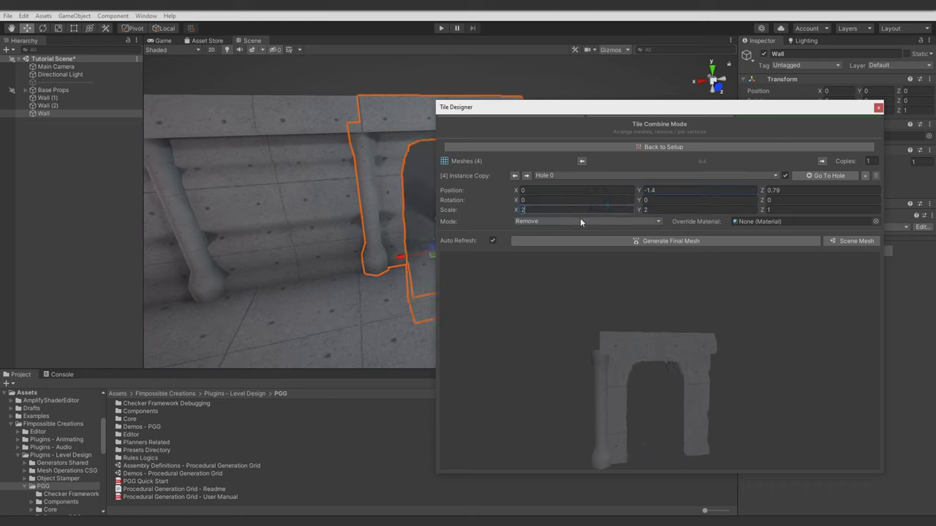
mouse_move(345, 228)
right_down()
mouse_move(404, 209)
mouse_move(397, 216)
right_up()
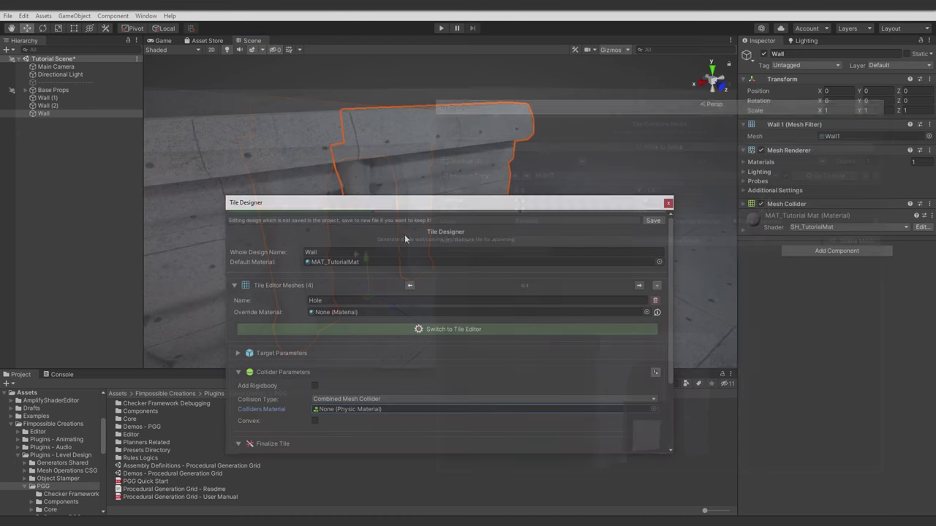
right_click(446, 235)
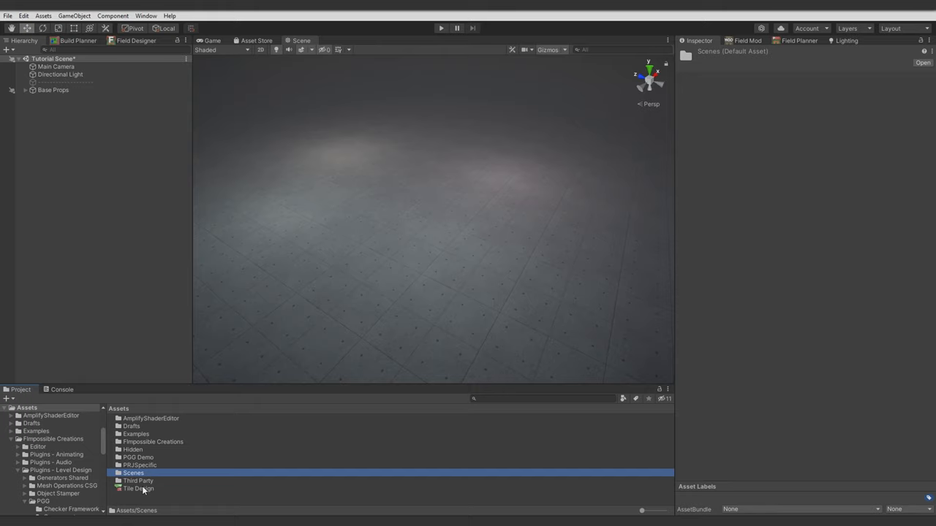
Open the Wall design from the Tutorial Tile Design asset, rotate its preview and close the designer.
click(144, 490)
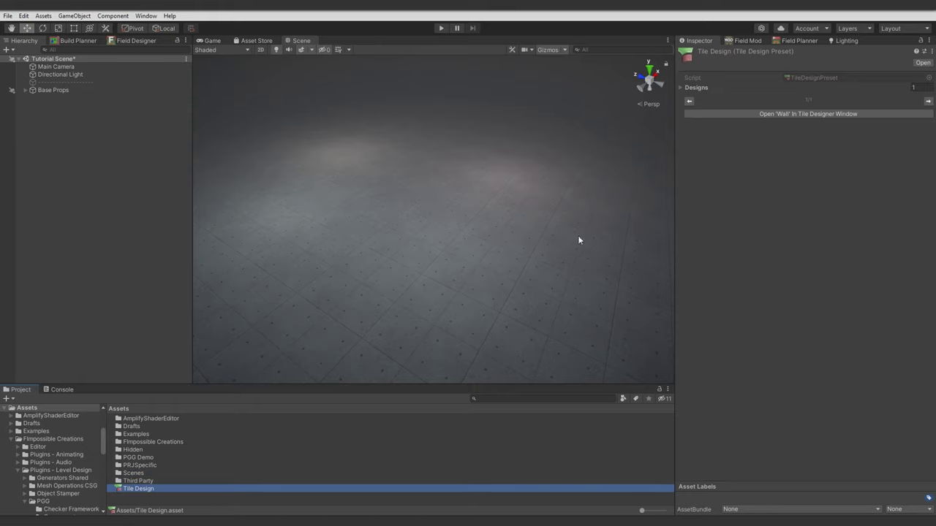
click(785, 115)
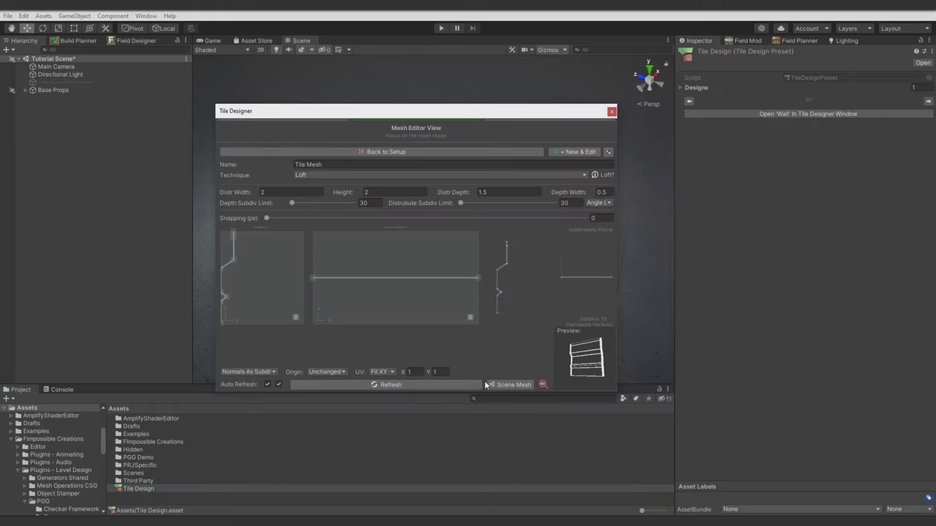
drag(594, 358, 578, 351)
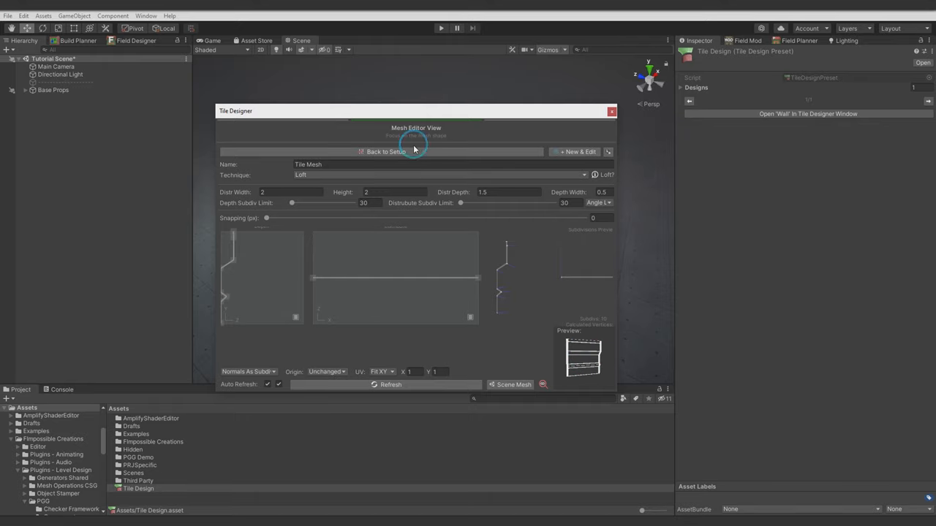
click(414, 150)
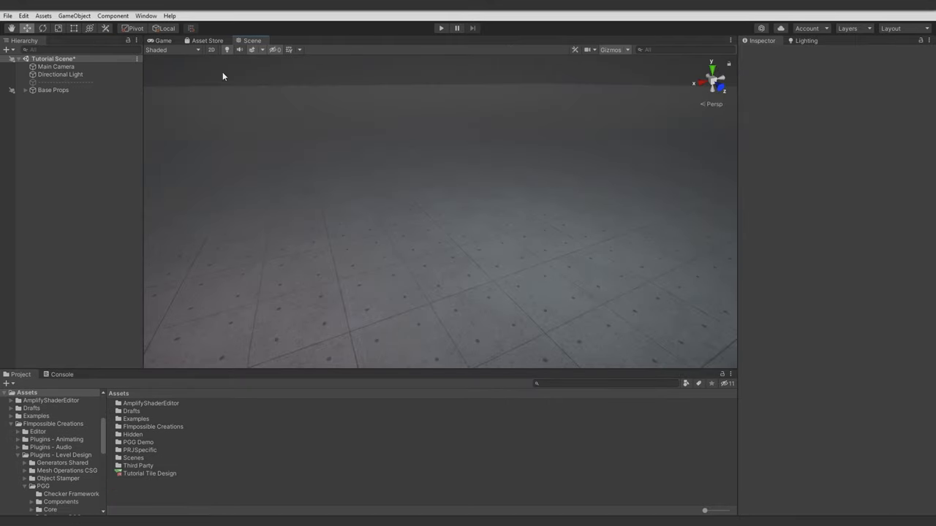
Open the PGG Field Designer, dock it and load the Tutorial Field Setup preset.
click(146, 15)
mouse_move(177, 258)
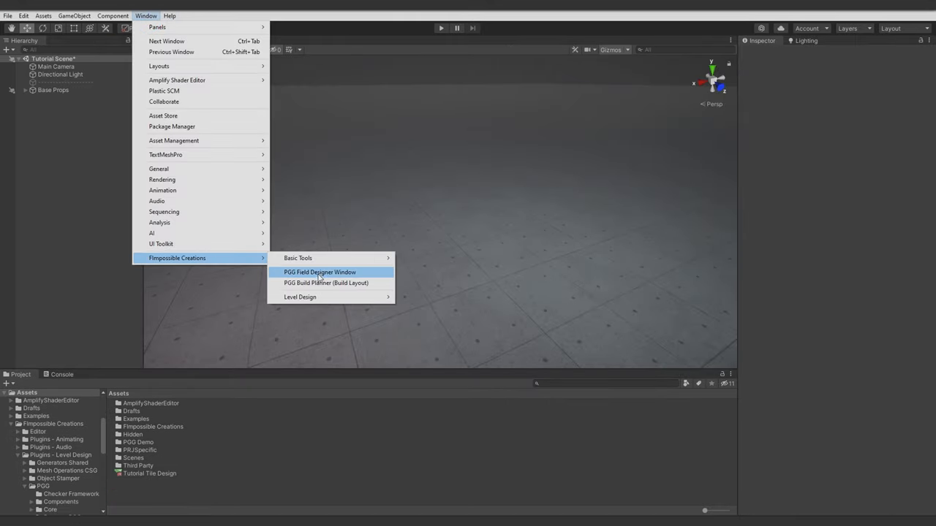
click(319, 272)
drag(72, 113, 78, 40)
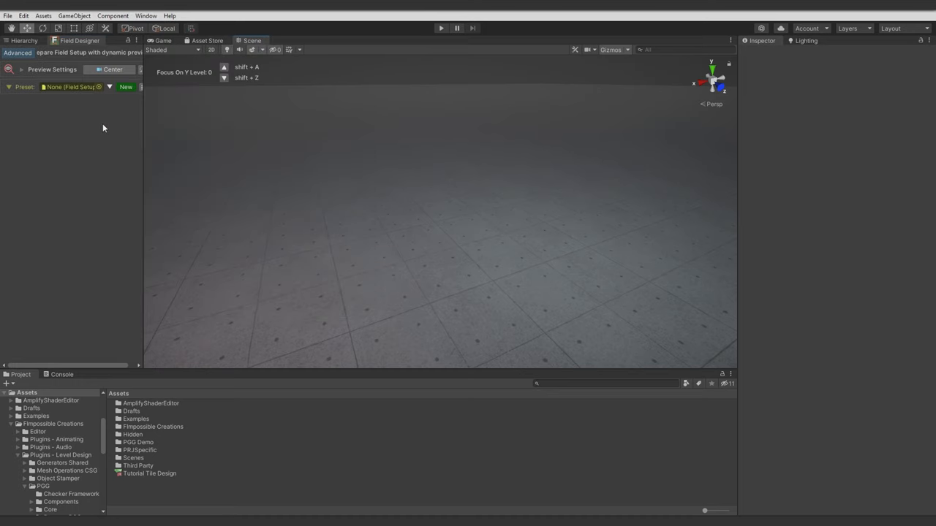
drag(142, 152, 173, 152)
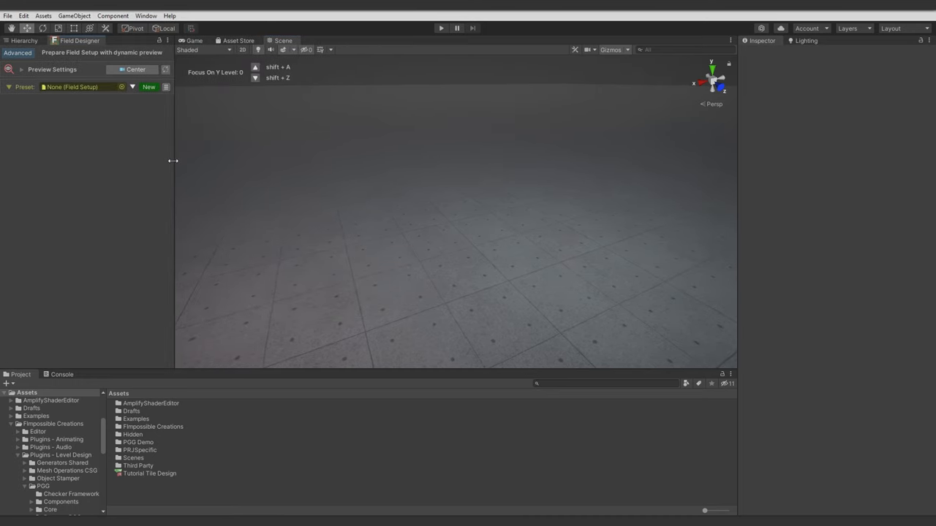
click(148, 87)
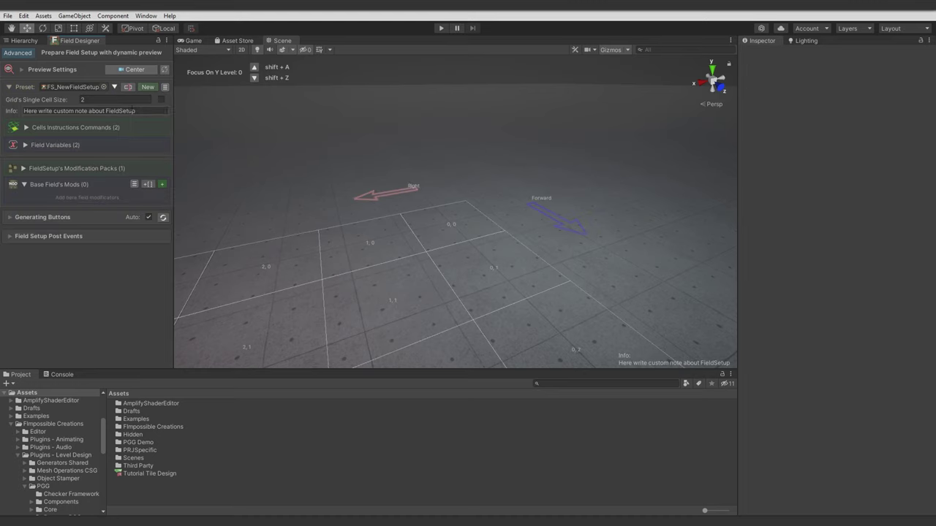
Add a Walls field modification with a first spawner block and a Tile Designer rule.
click(162, 185)
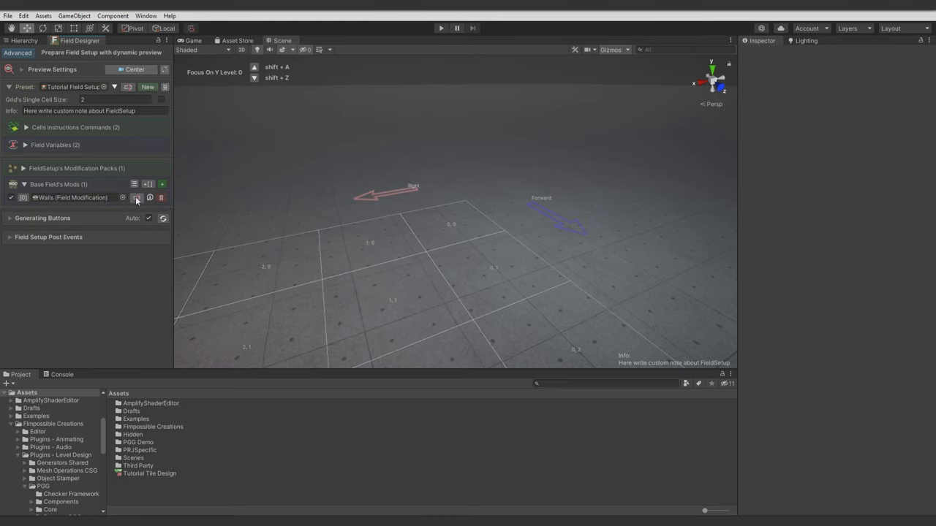
click(23, 199)
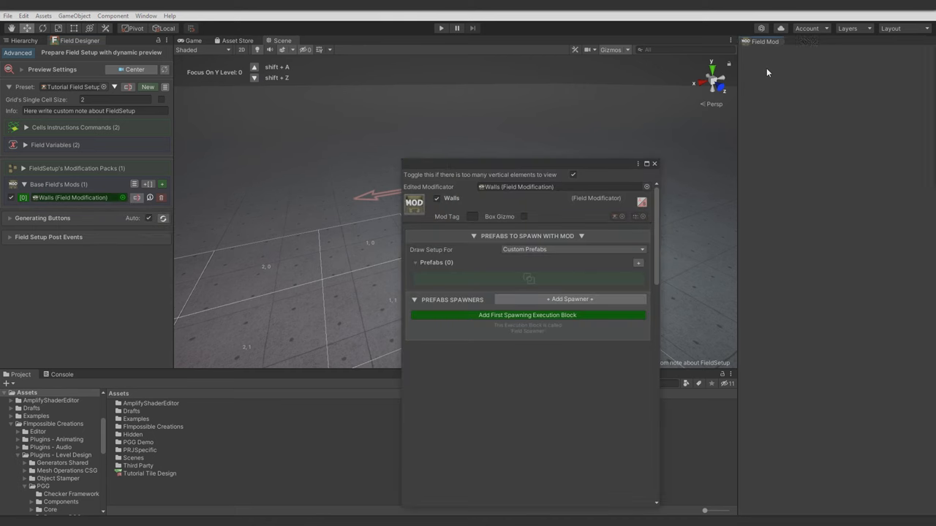
drag(429, 164, 752, 44)
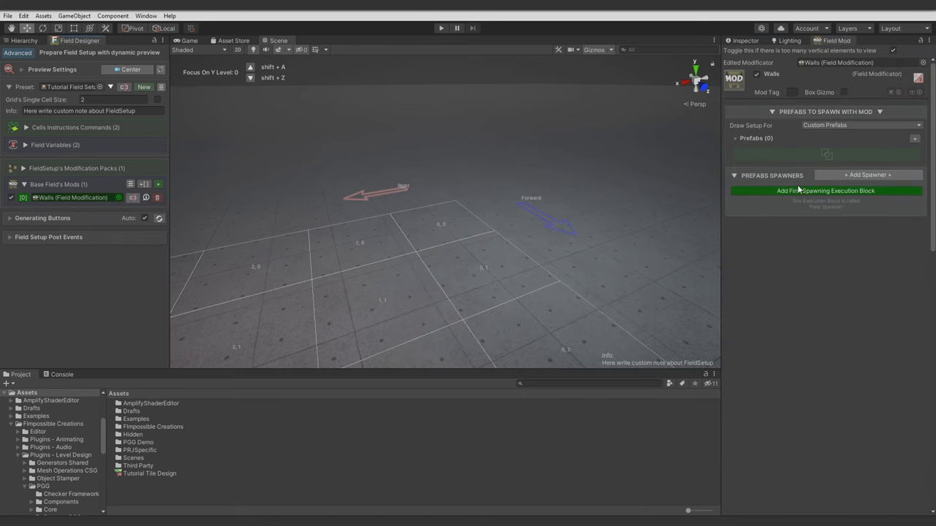
click(825, 191)
click(774, 199)
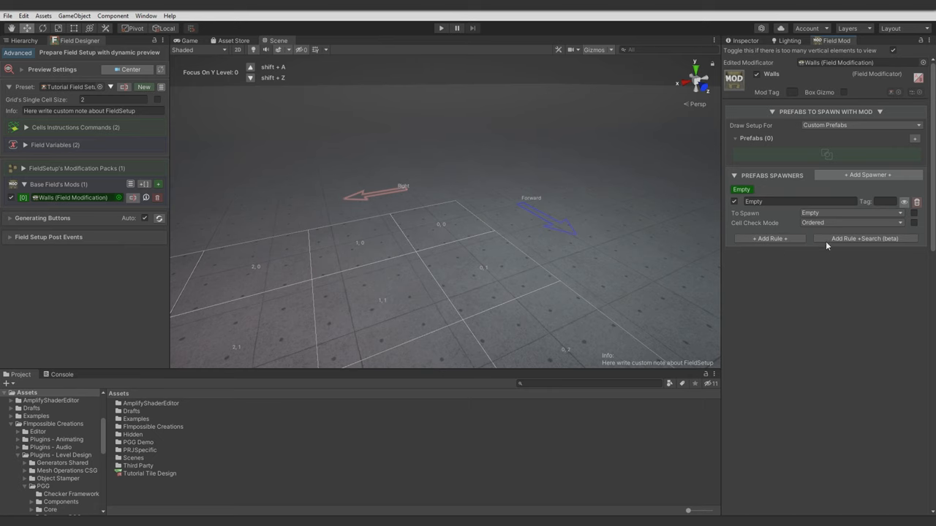
click(864, 238)
text(tile)
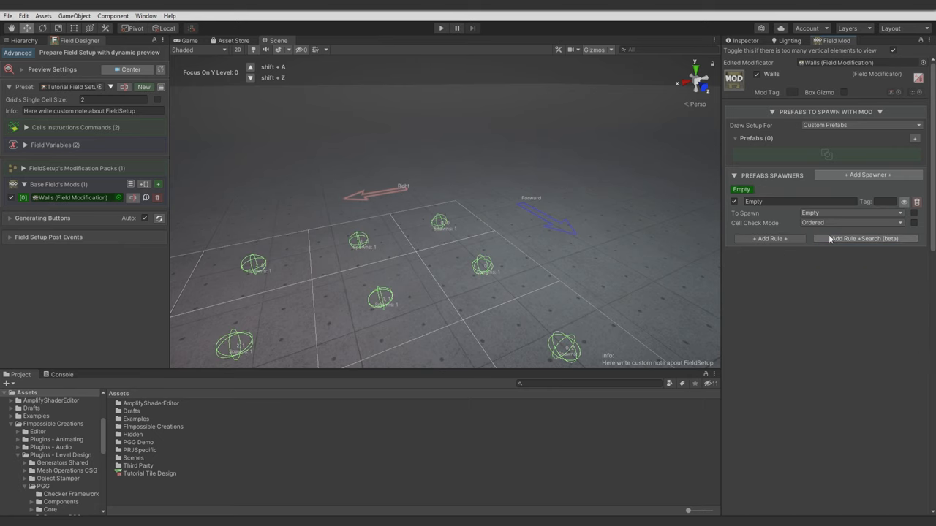
click(848, 271)
Open the rule's Tile Designer and name the design Wall.
click(815, 282)
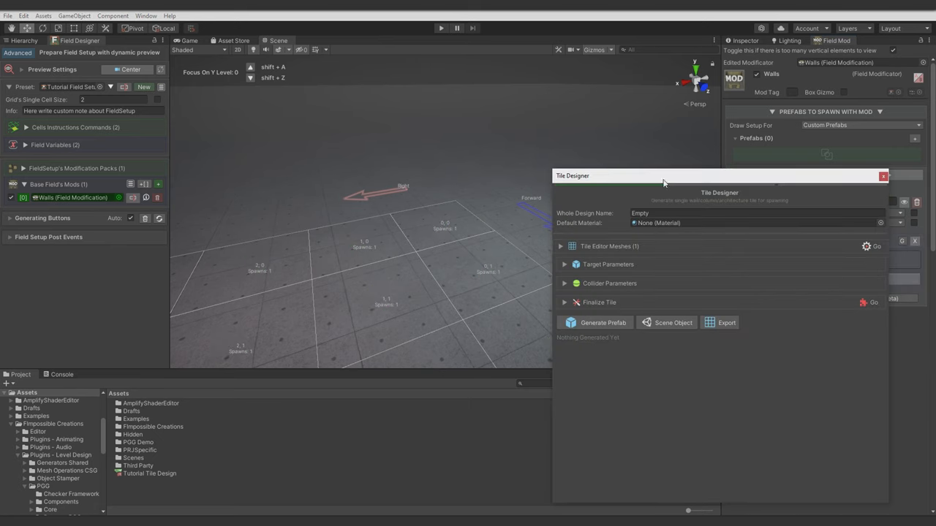
drag(663, 181, 480, 146)
click(482, 178)
text(Wall)
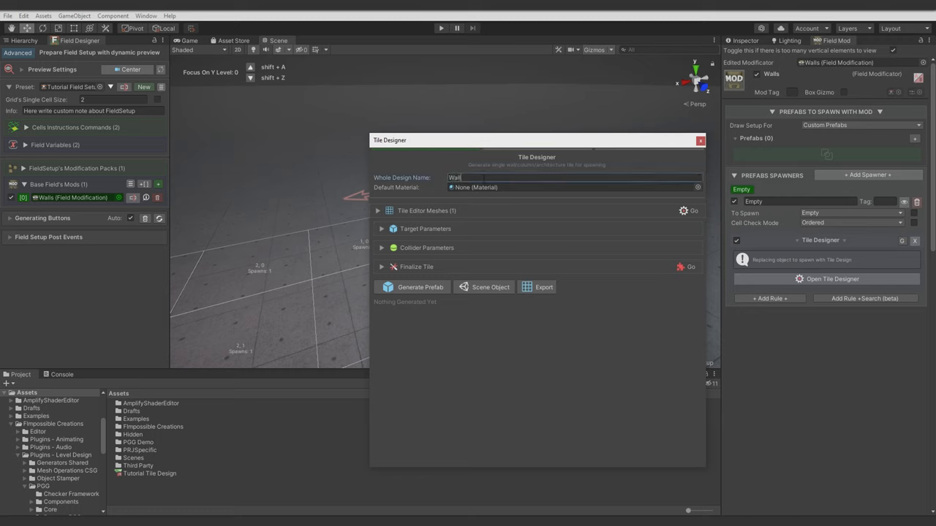
click(685, 211)
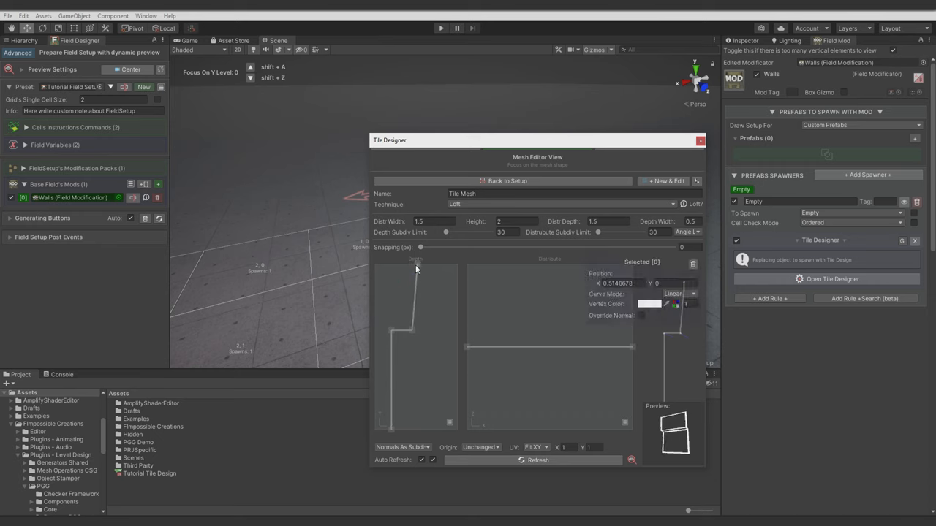
Reshape the depth profile in the mesh editor, narrowing the top and adding a vertex.
drag(413, 266, 395, 263)
mouse_move(391, 331)
mouse_down()
mouse_move(377, 334)
mouse_move(380, 432)
mouse_up()
mouse_move(395, 267)
mouse_down()
mouse_move(387, 277)
mouse_move(387, 241)
mouse_up()
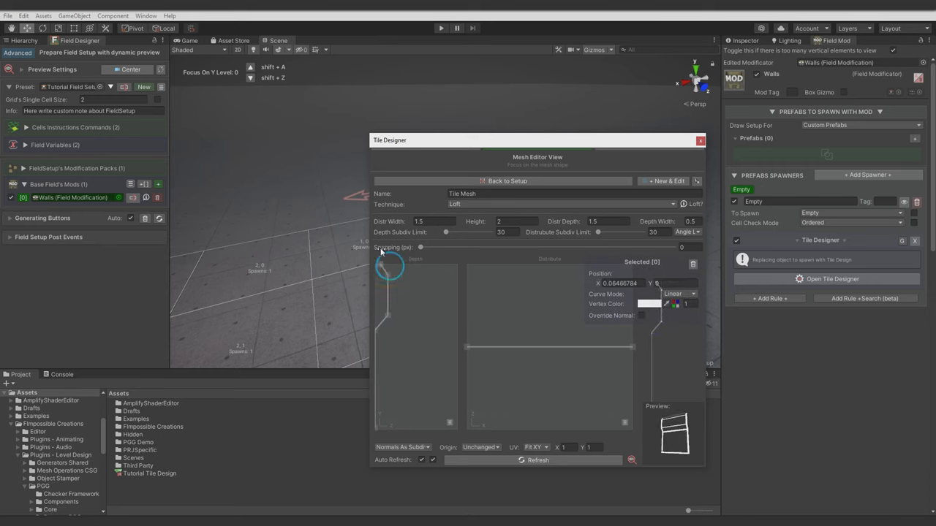
click(383, 382)
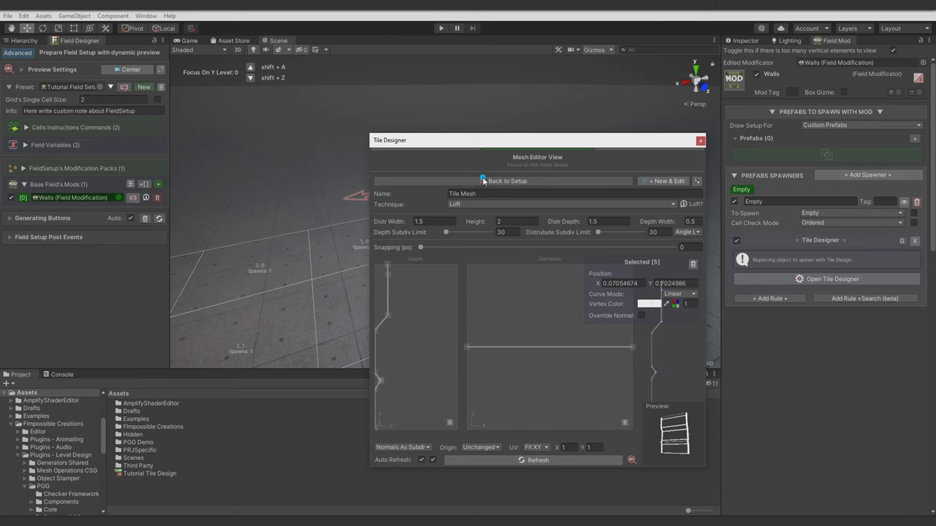
click(504, 181)
Assign MAT_TutorialMat as the default material and regenerate the field with Wall tiles on every cell.
click(698, 187)
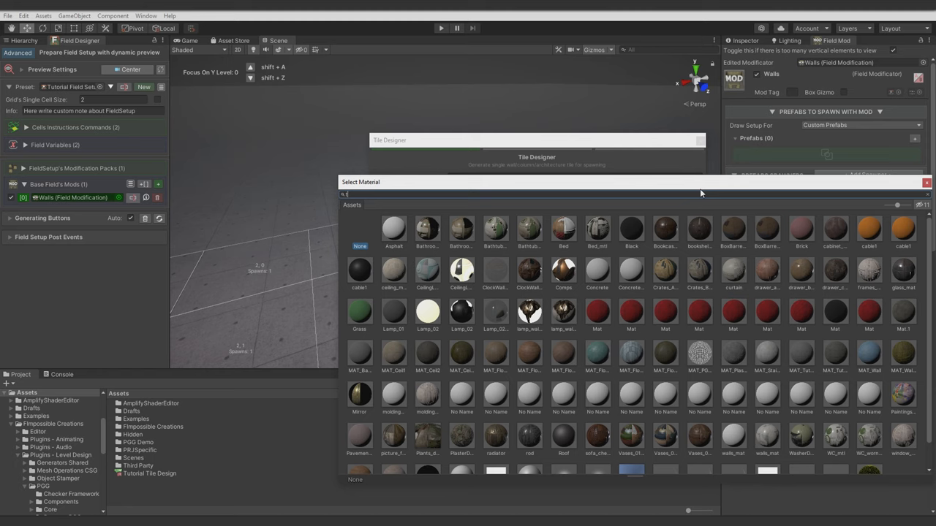
text(tut)
double_click(391, 232)
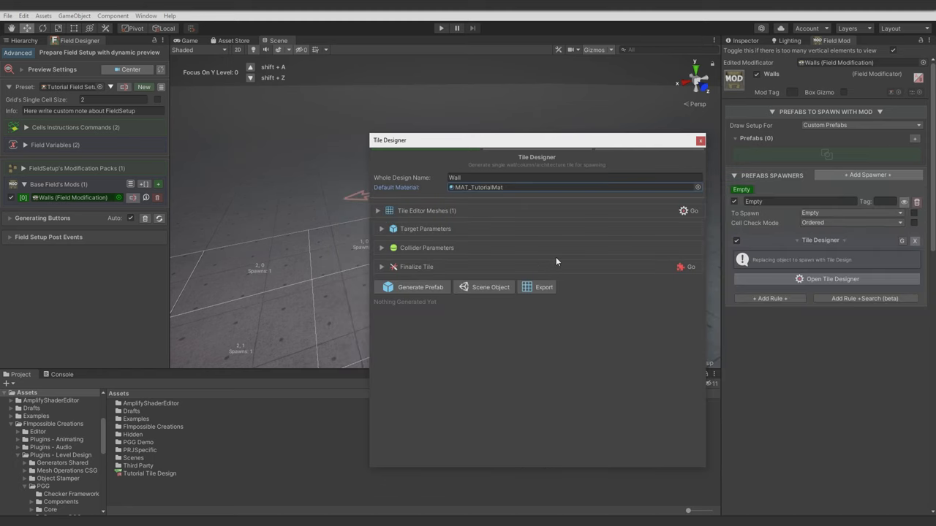
click(160, 219)
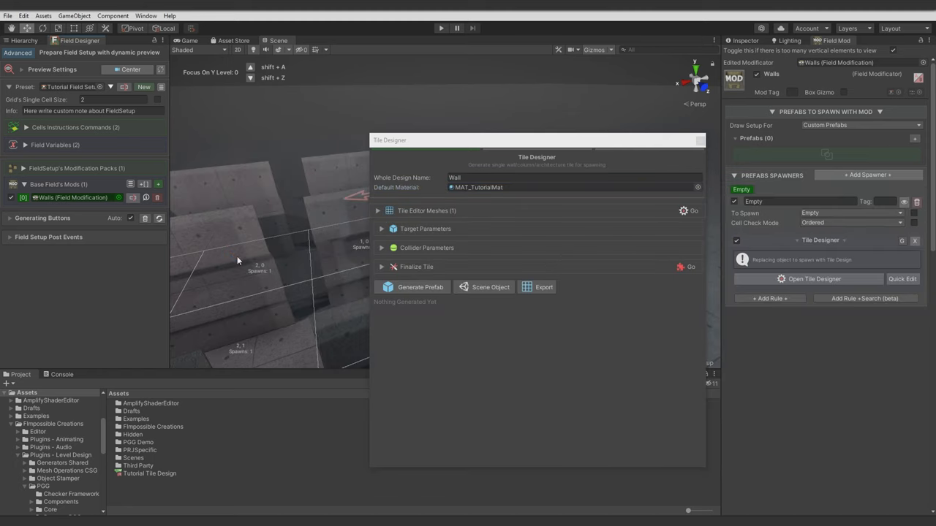
right_drag(329, 286, 438, 219)
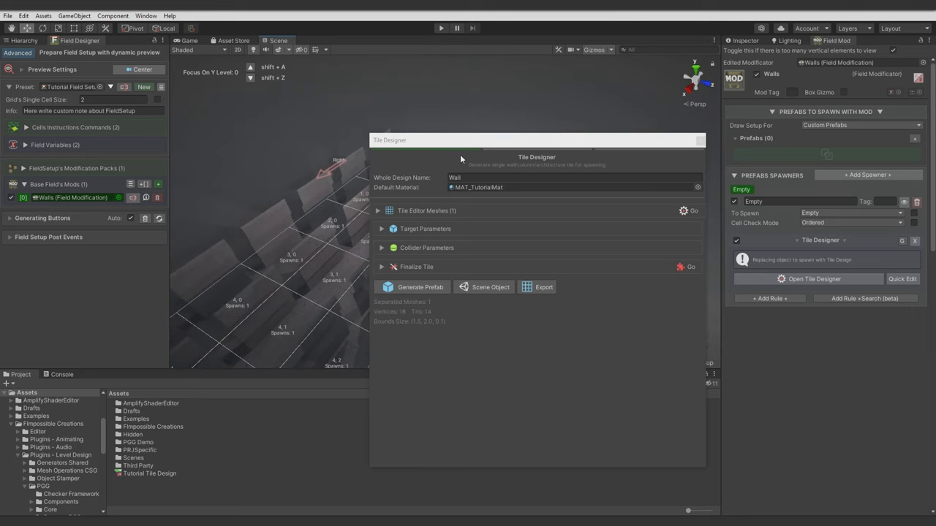
drag(439, 140, 636, 388)
right_drag(489, 252, 438, 234)
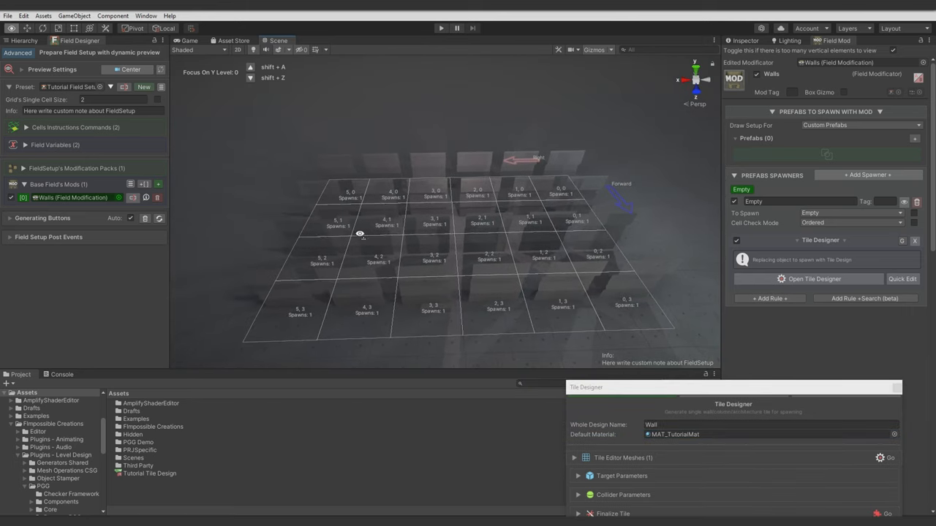
click(850, 307)
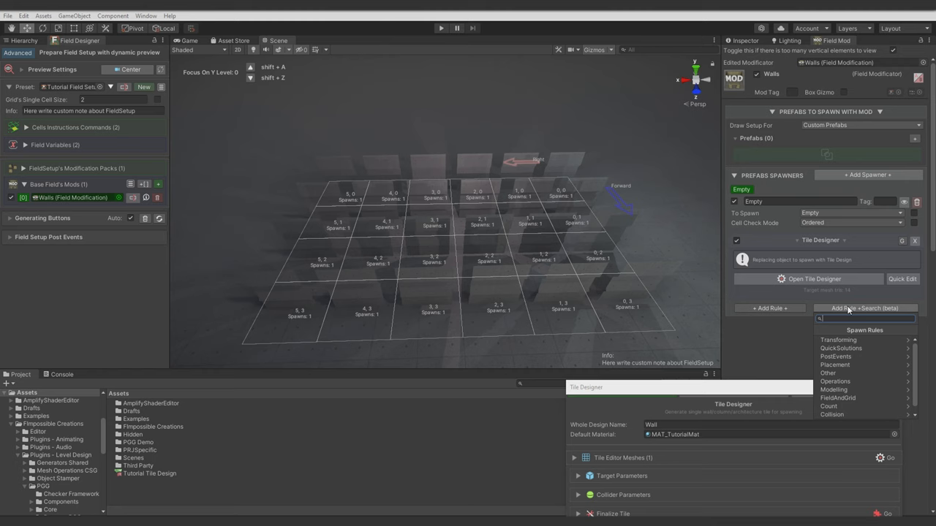
text(wall)
Add a Wall Placer rule with Yaw Offset set and Direct Offset Z at -0.5 measured in Cells.
click(841, 340)
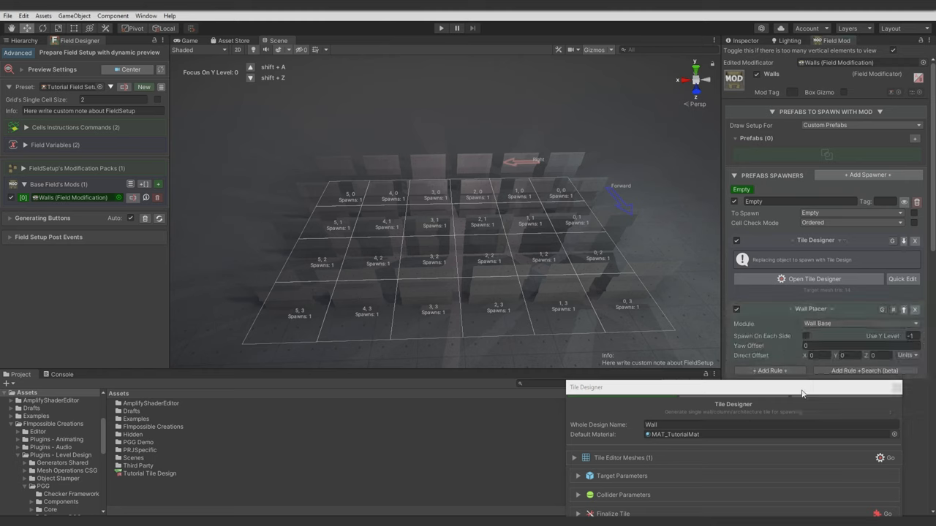
drag(801, 393, 518, 426)
click(808, 345)
text(180)
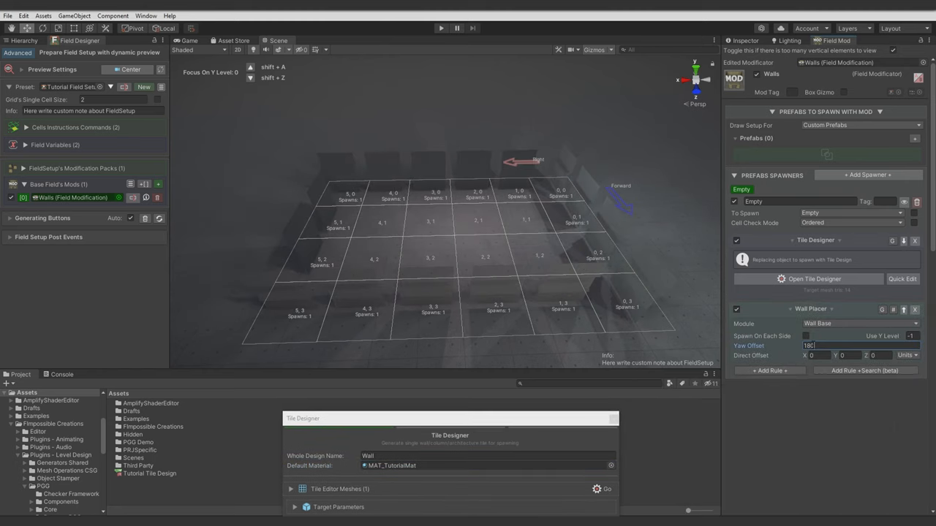
click(906, 356)
text(.5)
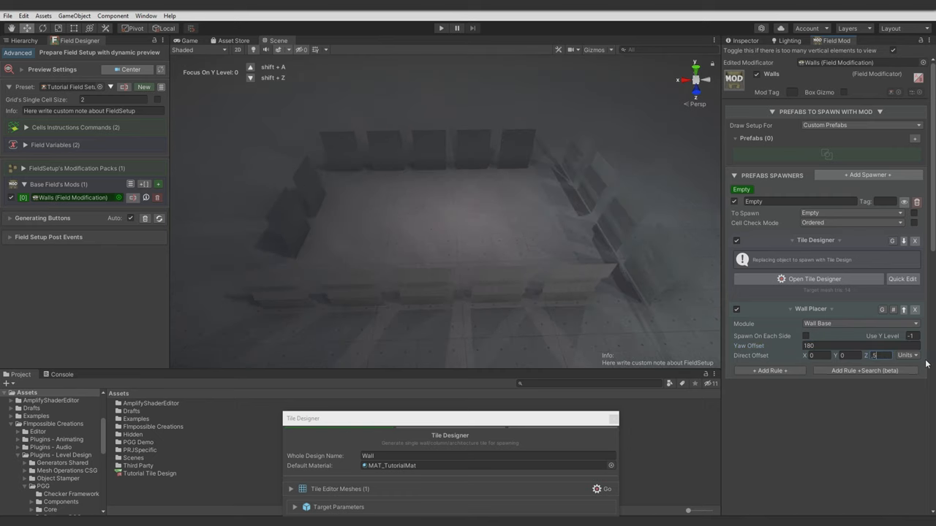
click(905, 373)
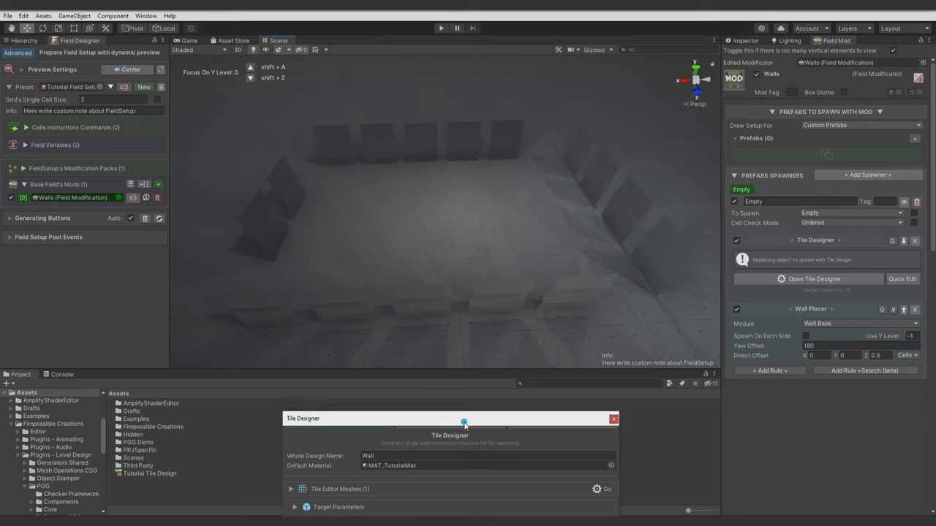
Widen the wall tile to Distr Width/Depth 2 in the mesh editor and regenerate the walls.
drag(409, 418, 370, 132)
click(571, 203)
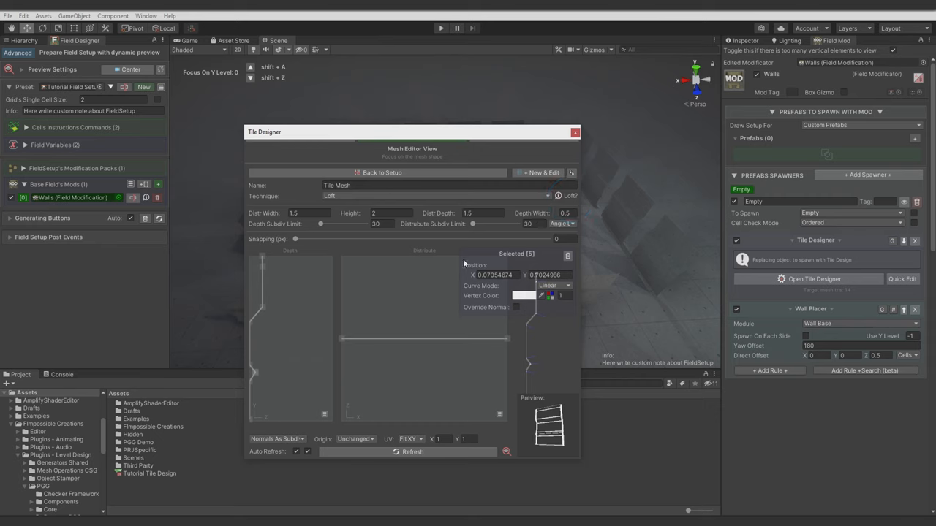
text(2)
click(482, 212)
text(2)
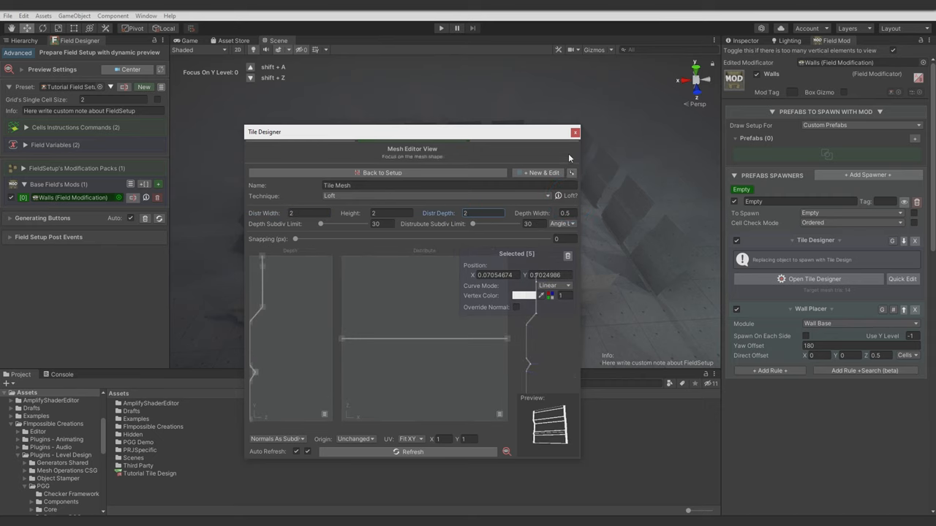
drag(409, 132, 391, 332)
click(153, 218)
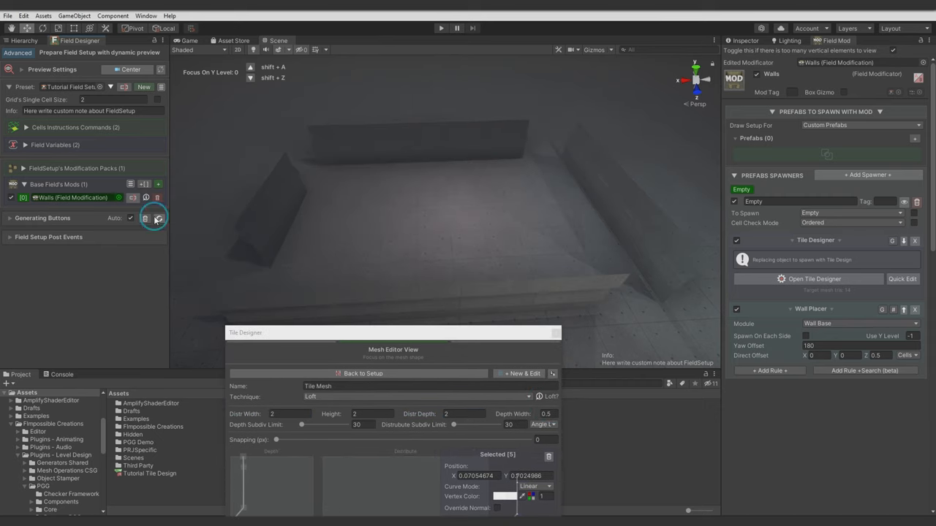
right_drag(477, 251, 527, 287)
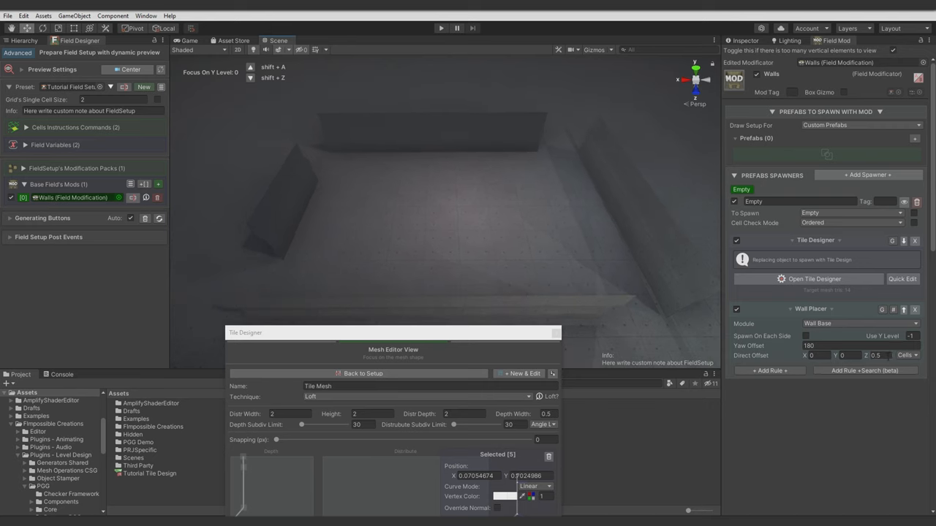
Enable Spawn On Each Side so walls ring every field edge, then inspect the walled field.
click(807, 336)
mouse_move(554, 226)
right_down()
mouse_move(627, 195)
mouse_move(512, 219)
right_up()
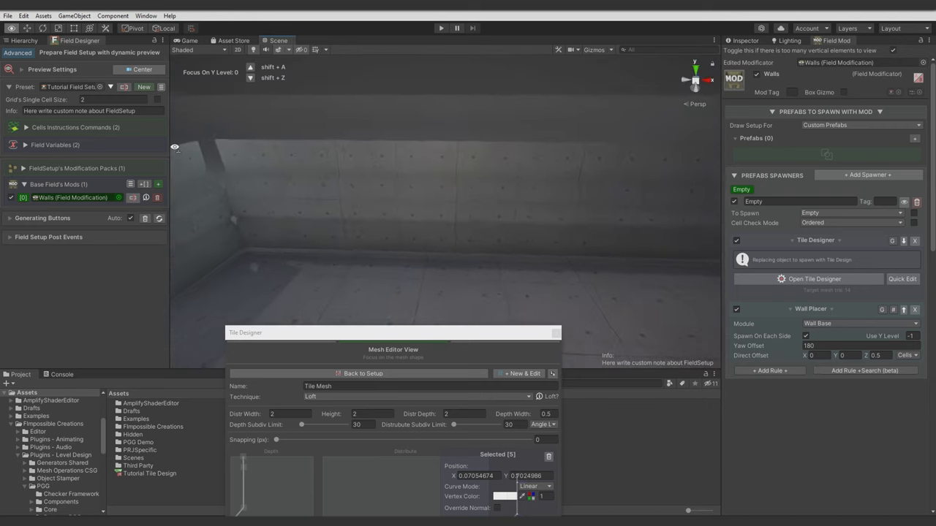
text(0)
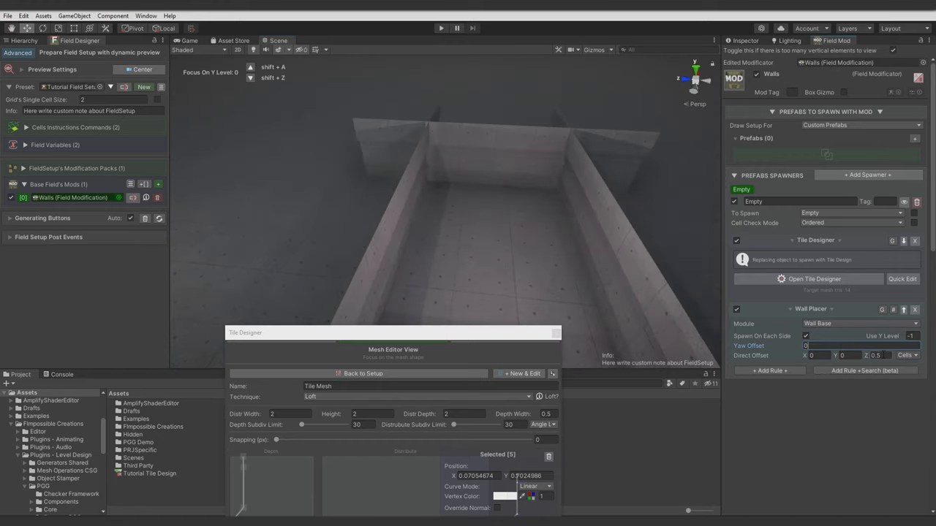
text(-.5)
mouse_move(400, 230)
right_down()
mouse_move(519, 198)
mouse_move(527, 175)
right_up()
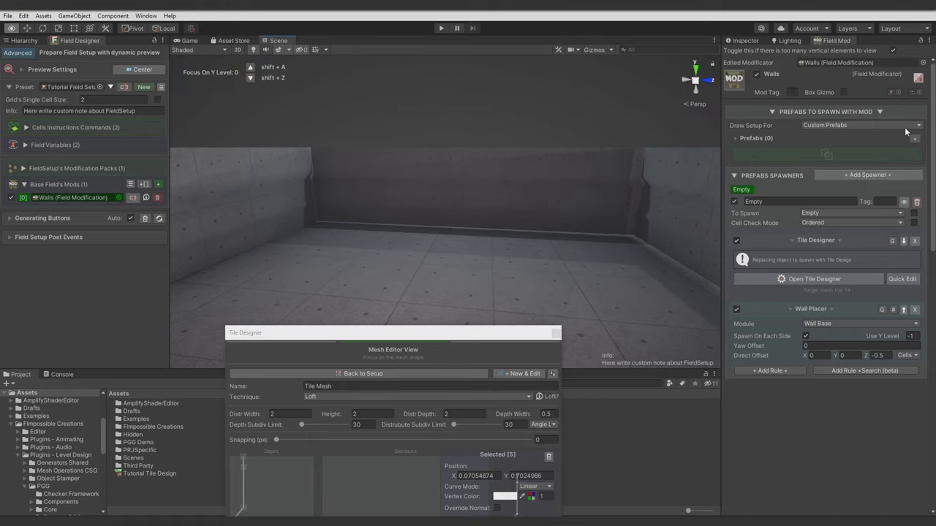
right_drag(219, 205, 356, 207)
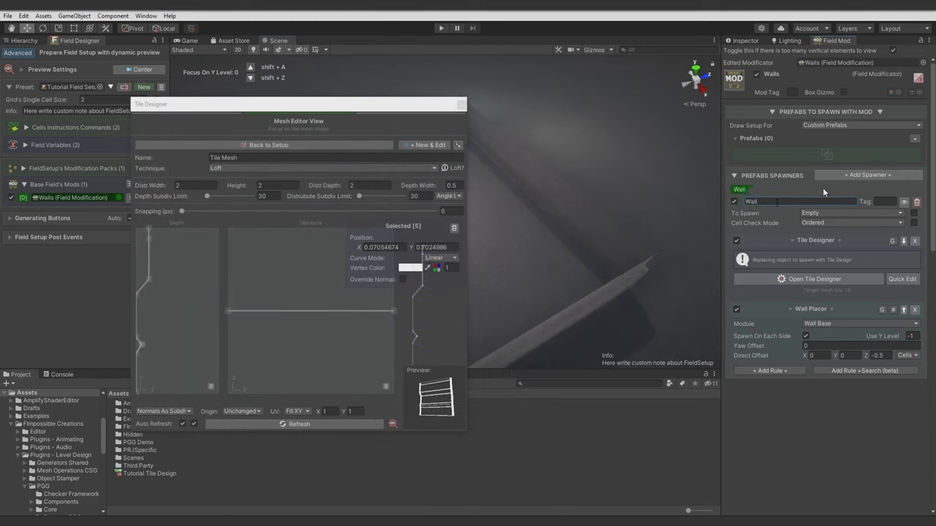
Add a new empty Wall Corner spawner and give it a Tile Designer rule.
click(867, 174)
click(804, 188)
text(Corner)
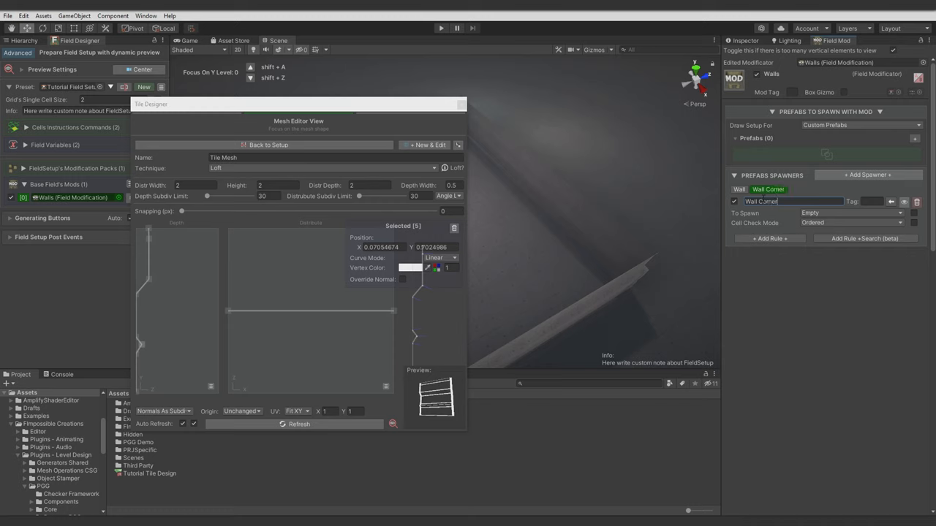
click(834, 239)
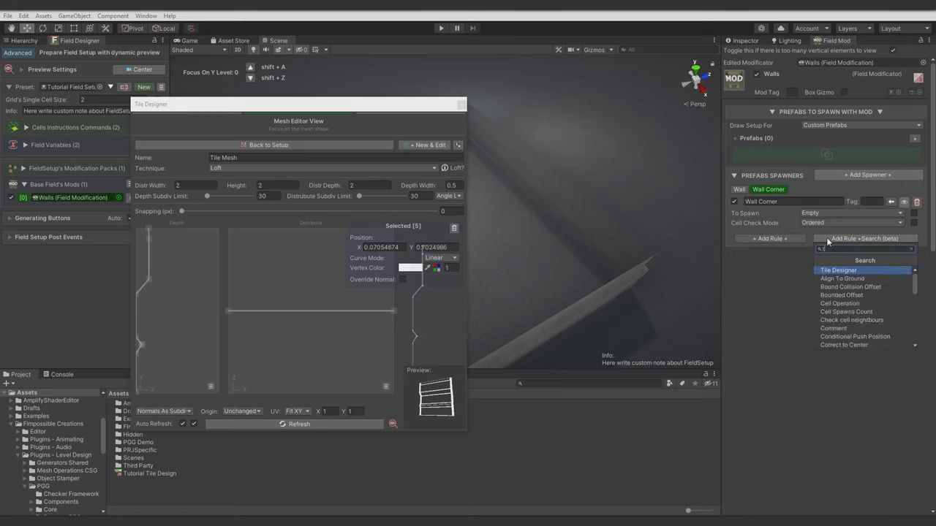
click(833, 271)
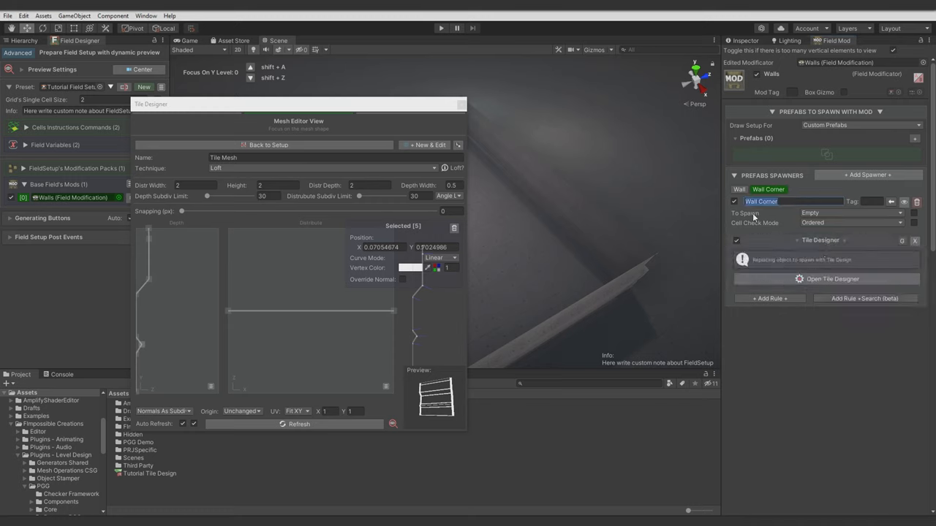
Add a Wall Placer rule to the corner spawner and set its Module to Curve 90.
click(838, 298)
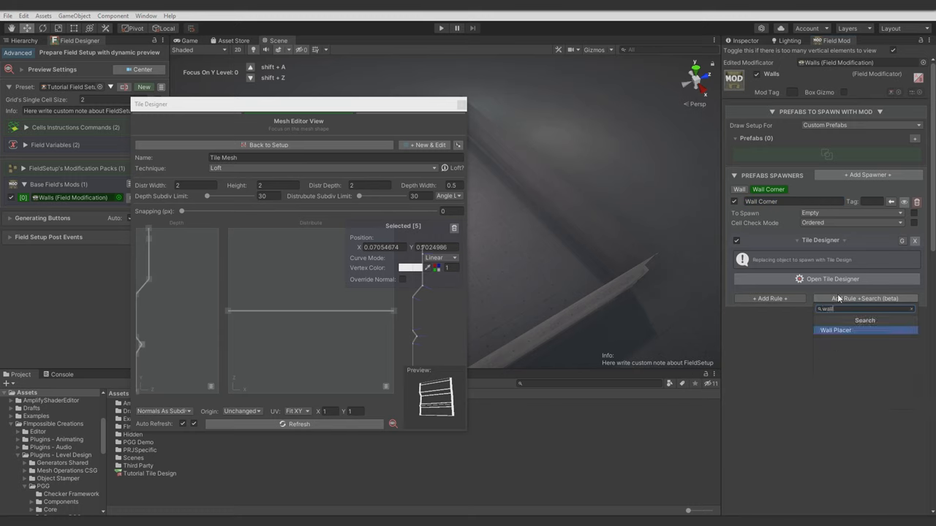
click(839, 298)
click(813, 315)
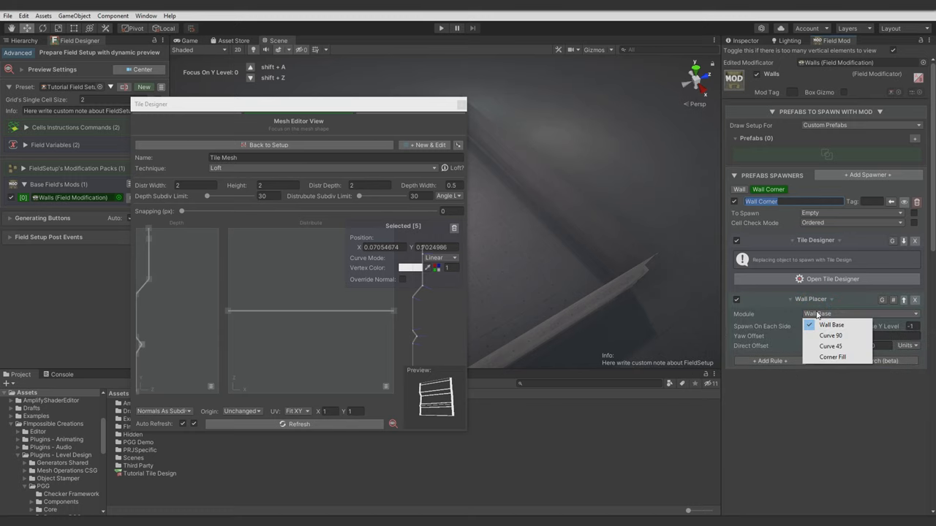
click(833, 336)
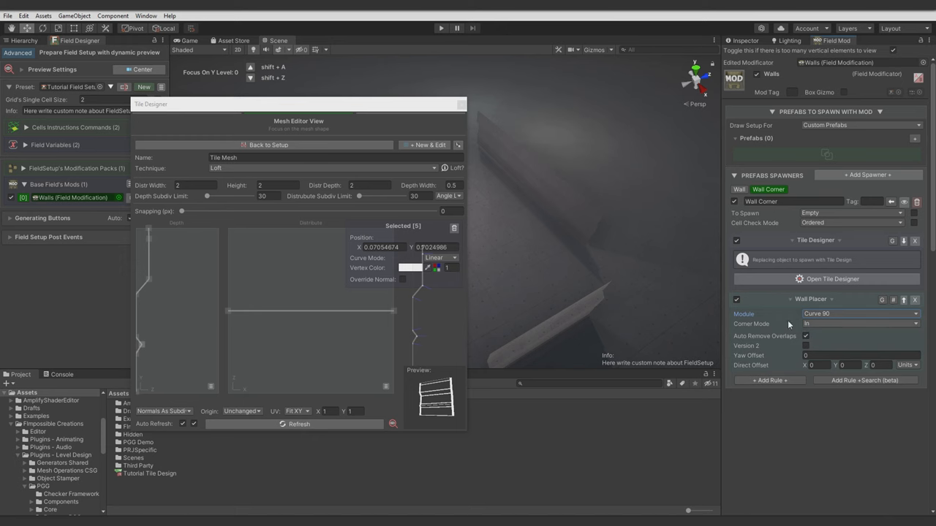
mouse_move(409, 105)
mouse_down()
mouse_move(332, 317)
mouse_move(560, 81)
mouse_up()
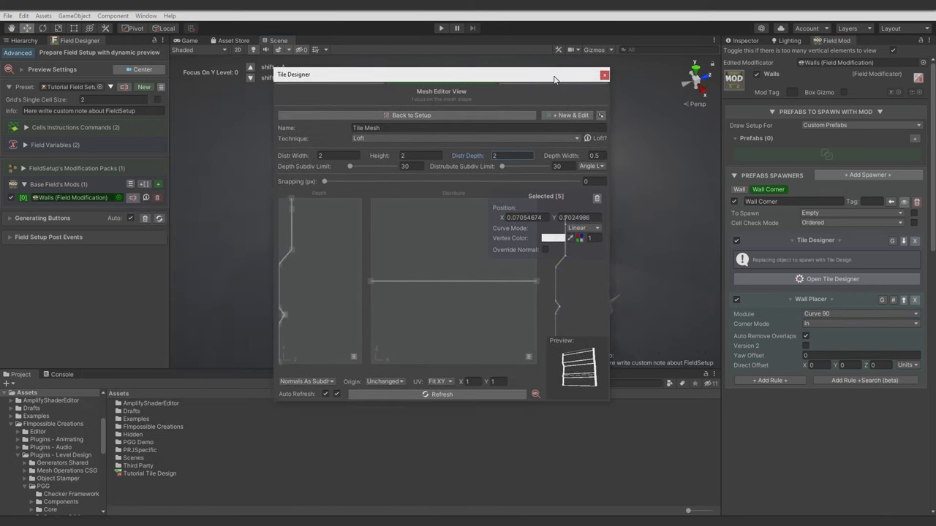
Open the Wall Corner tile's mesh editor with Distr Depth 2 and enlarge the editing window.
click(331, 364)
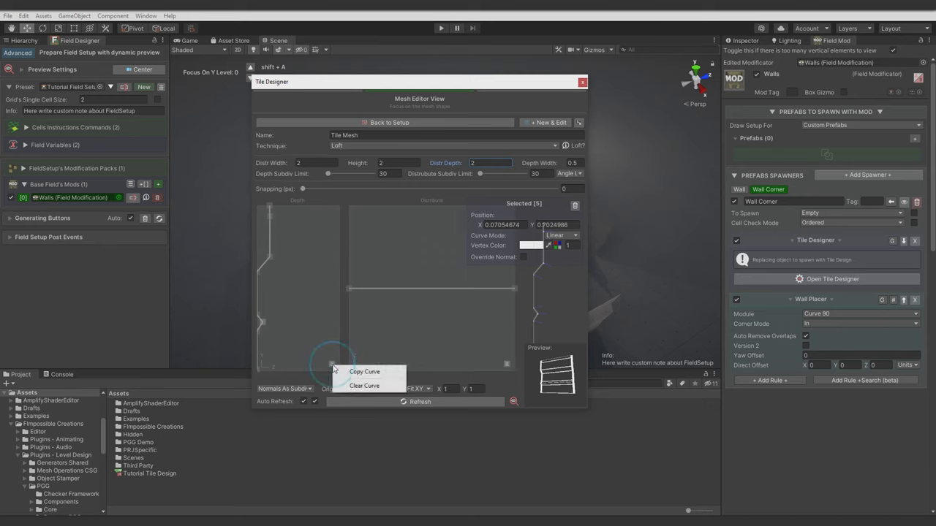
click(358, 381)
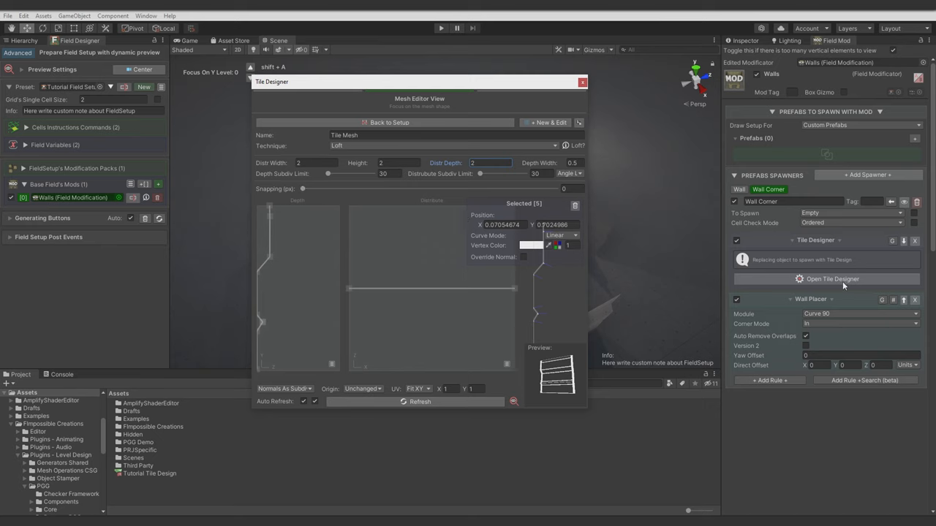
click(580, 122)
click(819, 280)
click(570, 153)
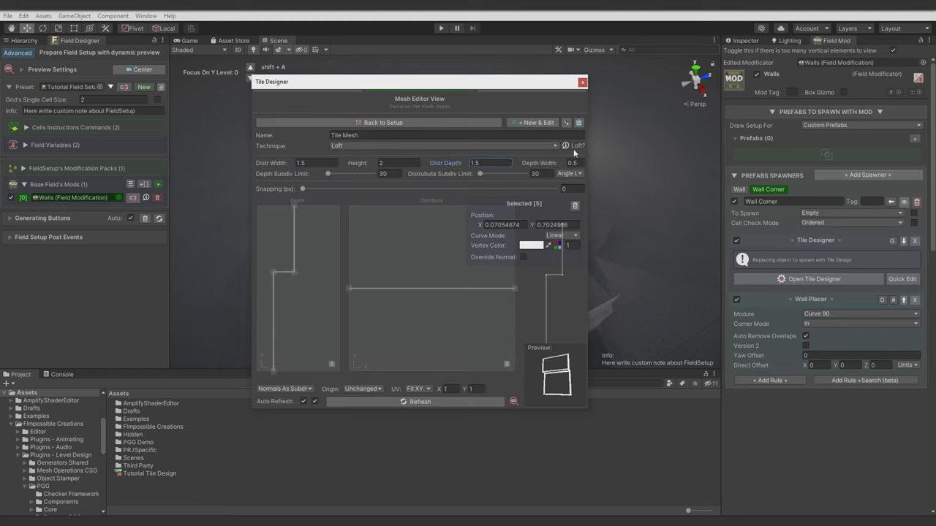
click(430, 402)
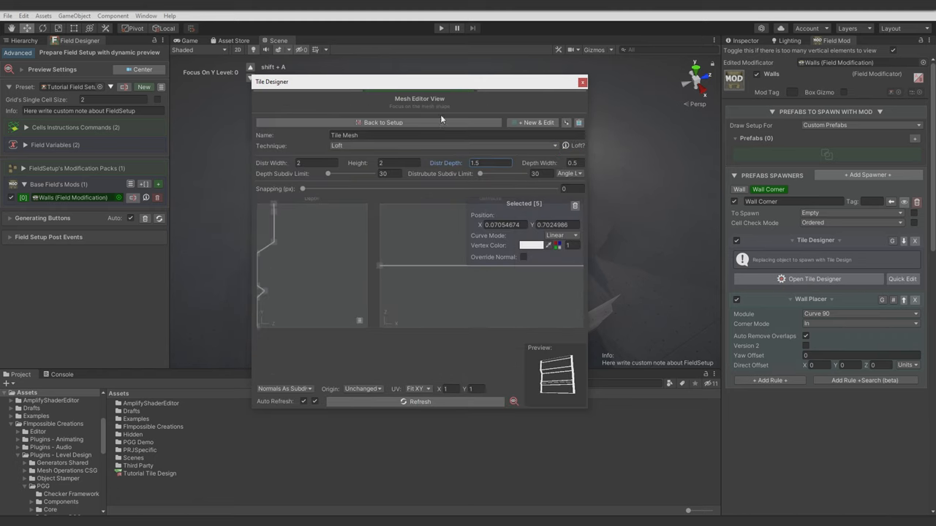
drag(439, 82, 362, 130)
drag(510, 342, 700, 348)
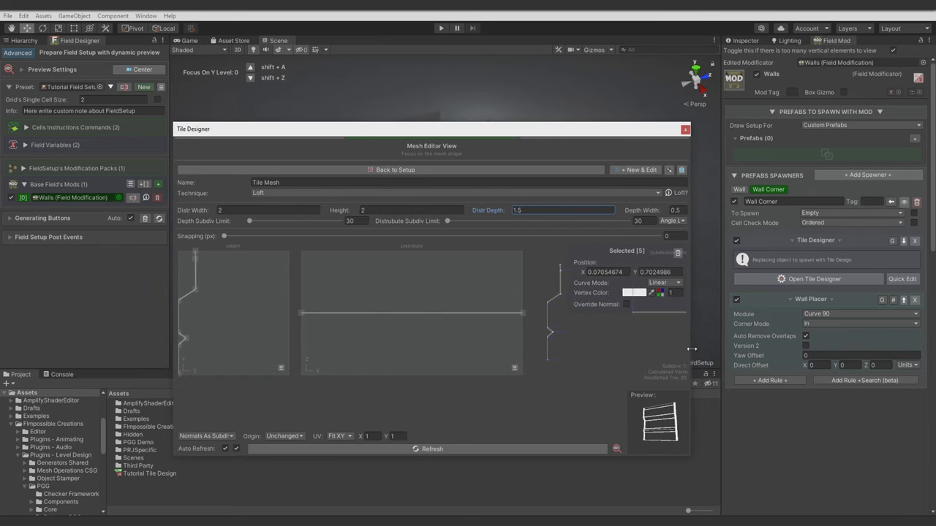
text(2)
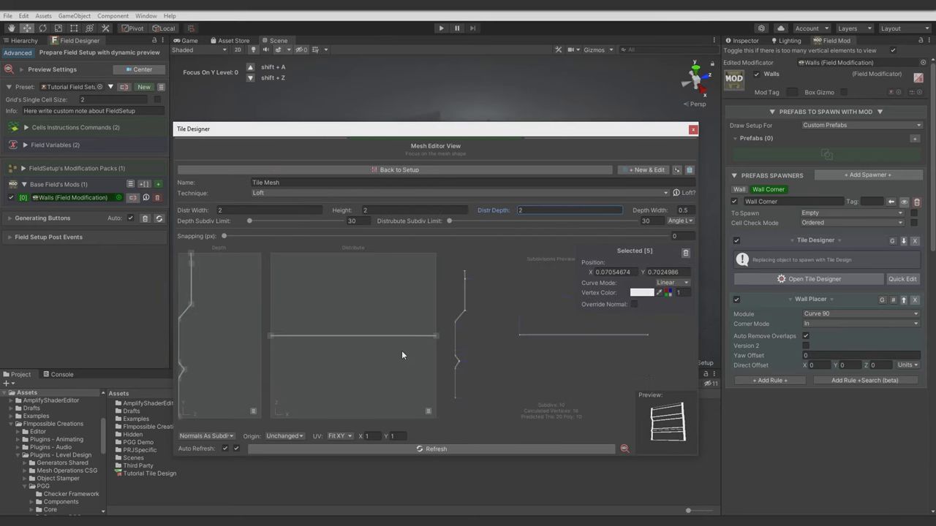
Drag the Distribute curve points into a rounded L and inspect the corner tile in the 3D preview.
drag(272, 336, 271, 418)
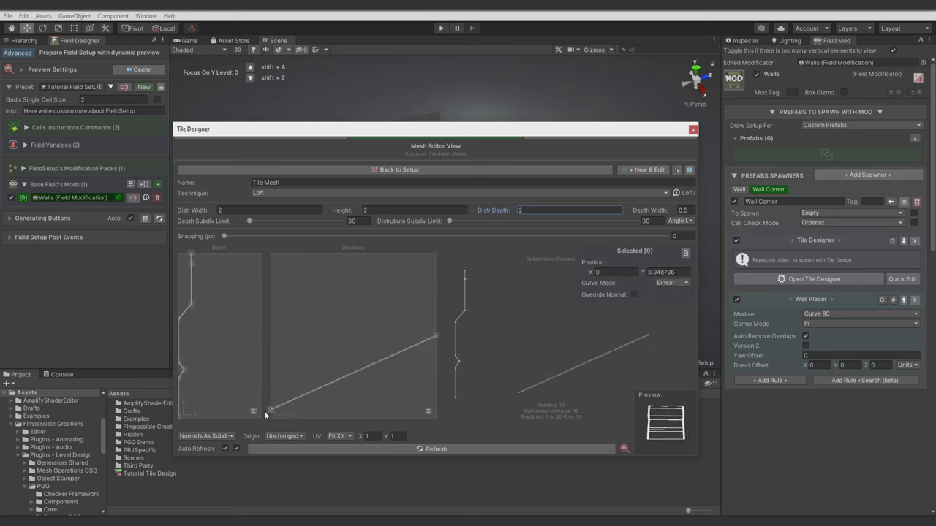
mouse_move(435, 338)
mouse_down()
mouse_move(431, 399)
mouse_move(442, 383)
mouse_up()
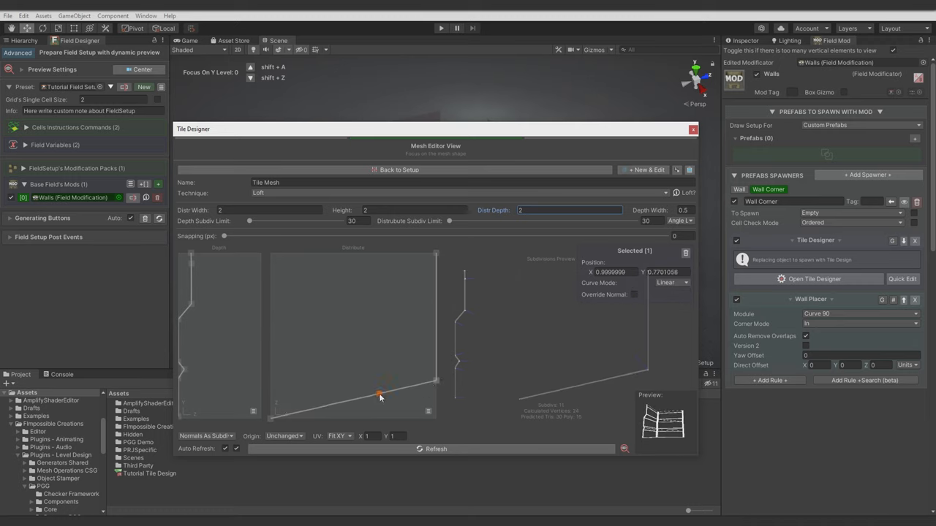
drag(379, 397, 406, 420)
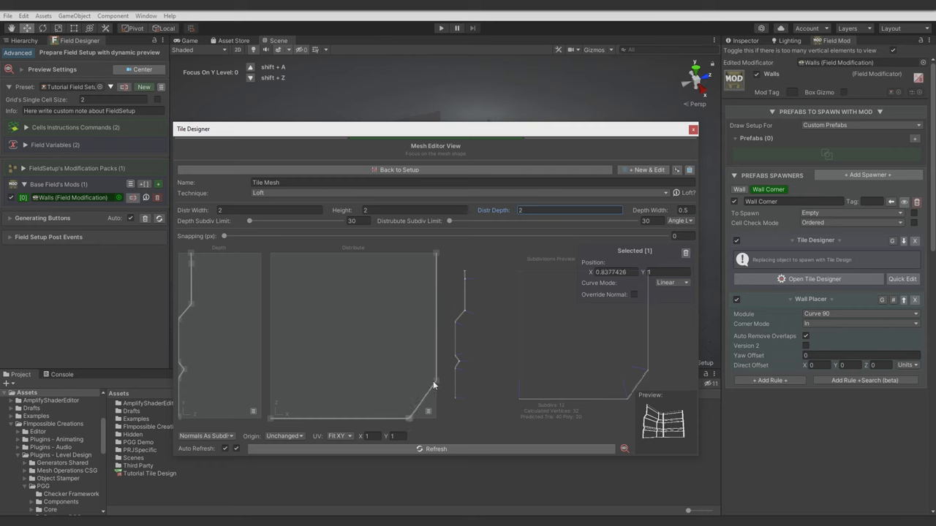
drag(433, 384, 443, 397)
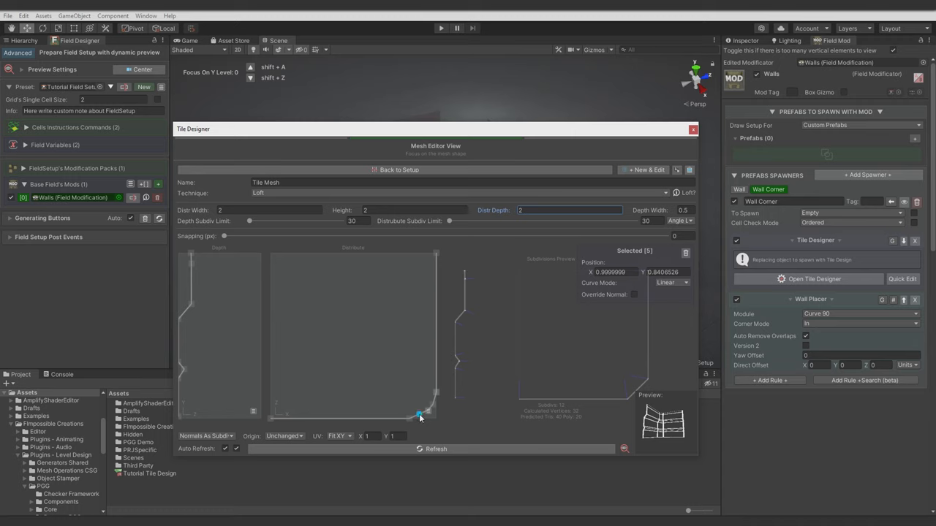
click(661, 420)
drag(654, 391, 596, 365)
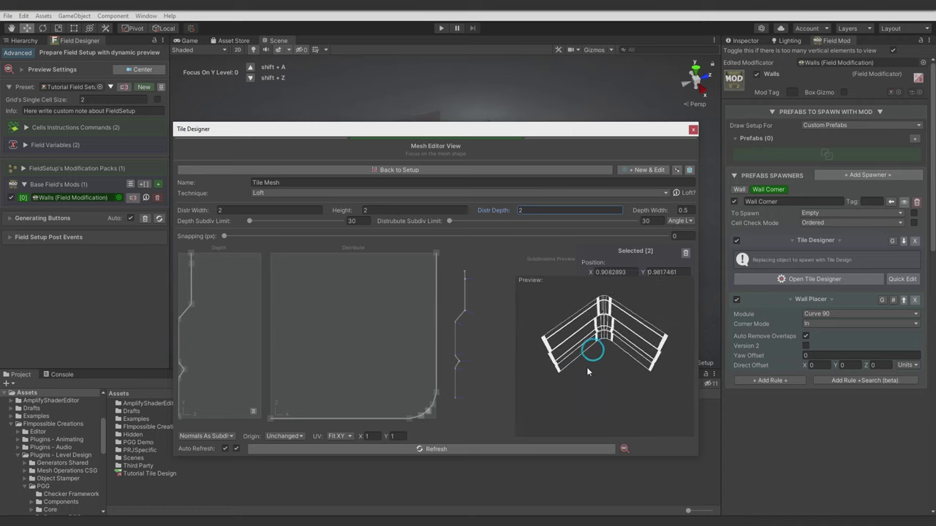
click(532, 281)
Regenerate the corners in the scene and set the tile's Default Material to MAT_TutorialMat.
drag(607, 130, 611, 373)
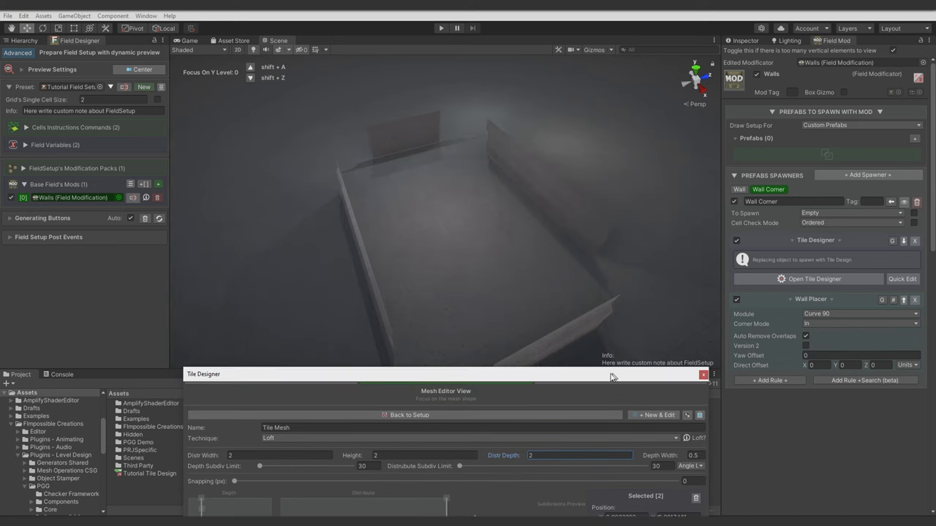
click(161, 219)
right_drag(420, 231, 457, 336)
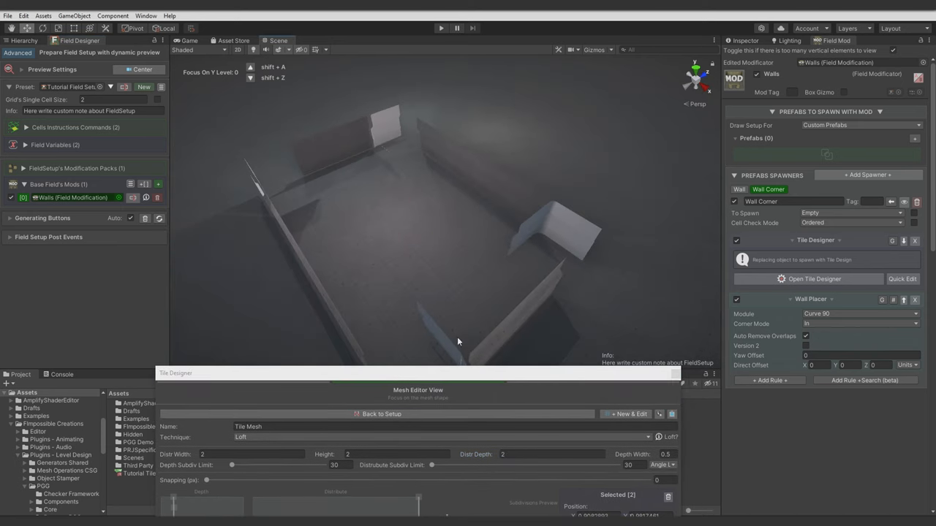
drag(439, 373, 439, 165)
click(375, 213)
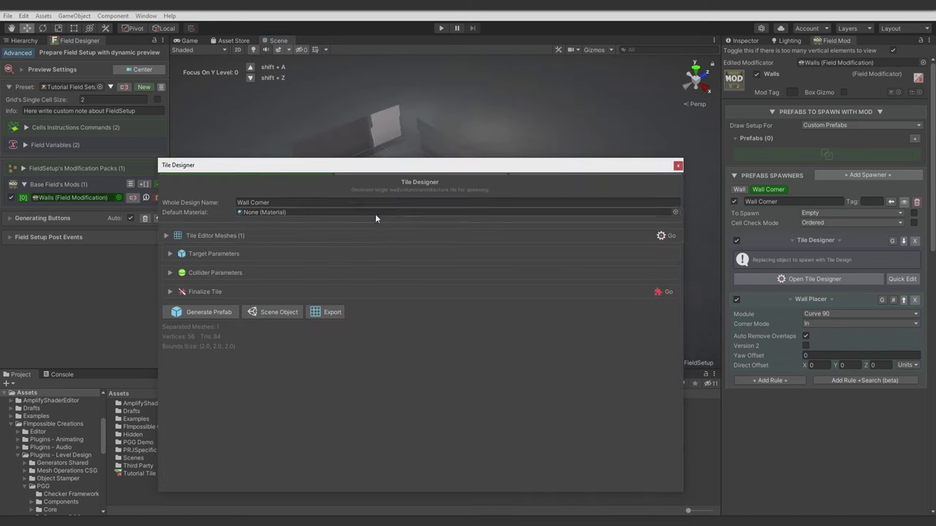
click(674, 213)
text(tut)
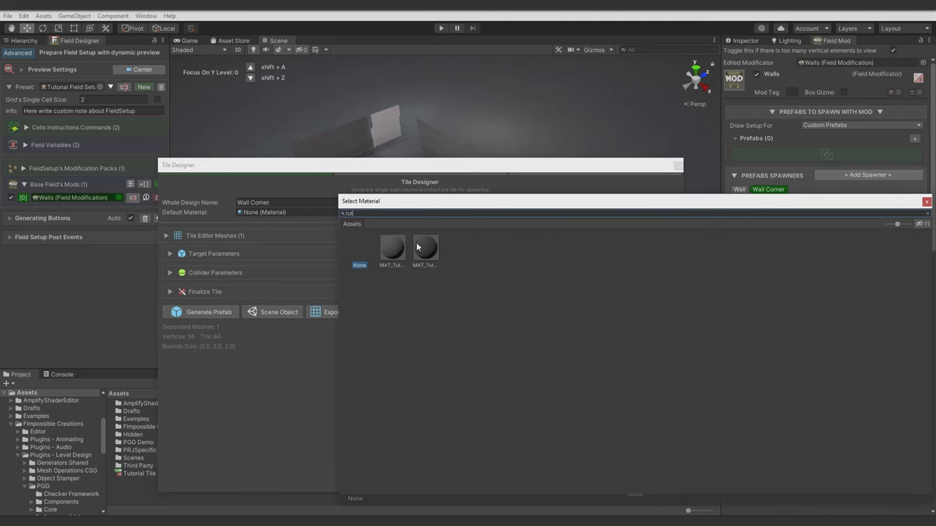
double_click(428, 248)
drag(438, 166, 344, 390)
scroll(835, 359, up, 1)
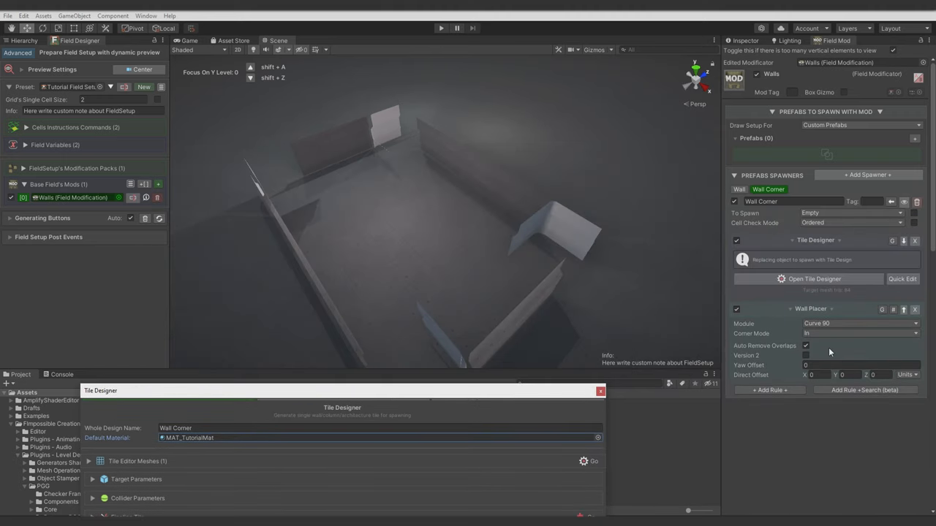
Set the corner Wall Placer's Yaw Offset to 90 so rounded corners join the walls, then close the Tile Designer.
click(807, 365)
text(90)
alt+drag(475, 220, 453, 198)
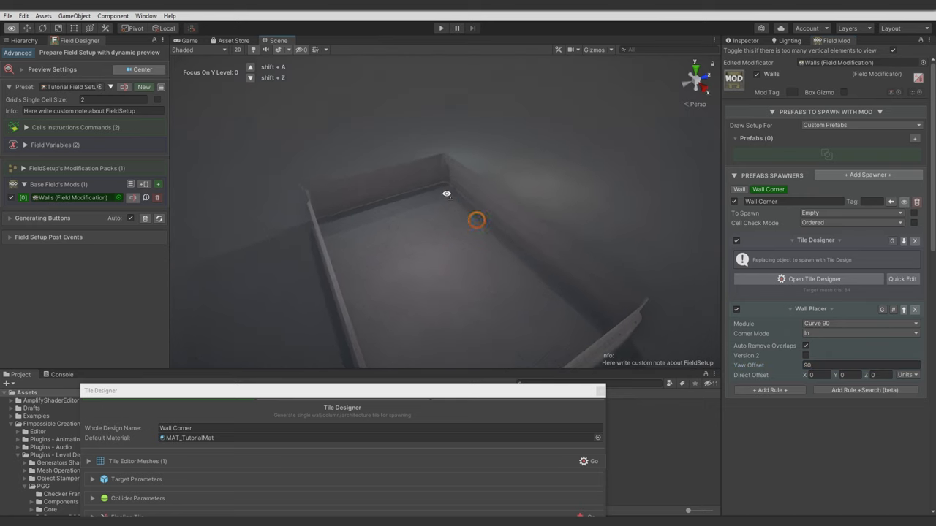
scroll(570, 197, up, 5)
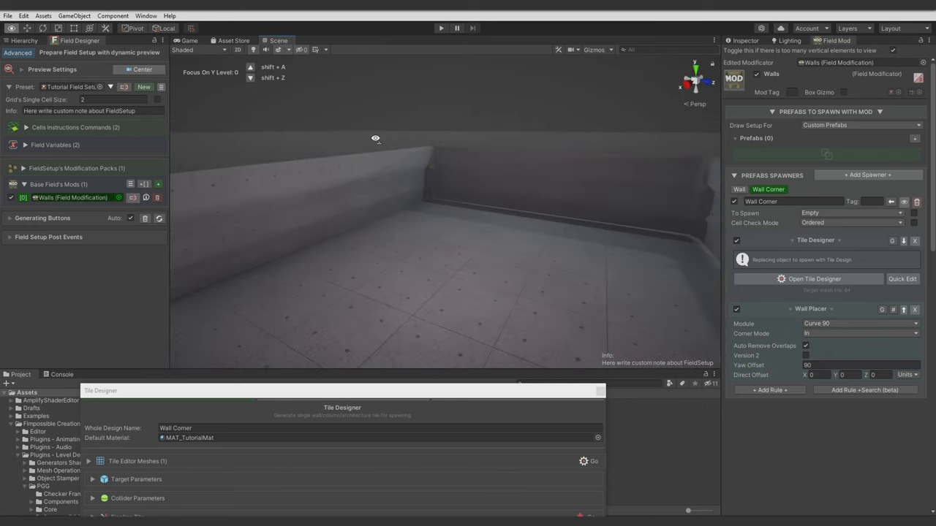
right_drag(439, 219, 658, 234)
scroll(511, 219, down, 5)
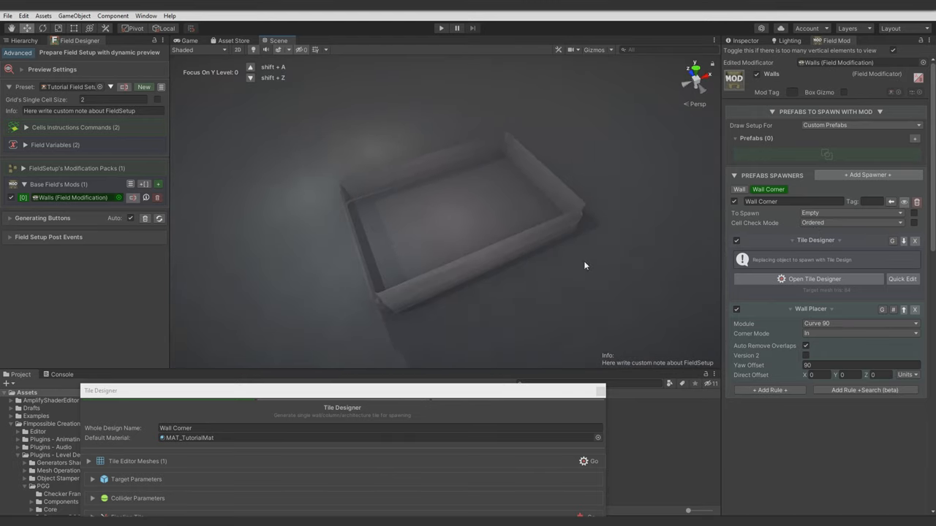
drag(429, 390, 541, 109)
drag(716, 385, 572, 380)
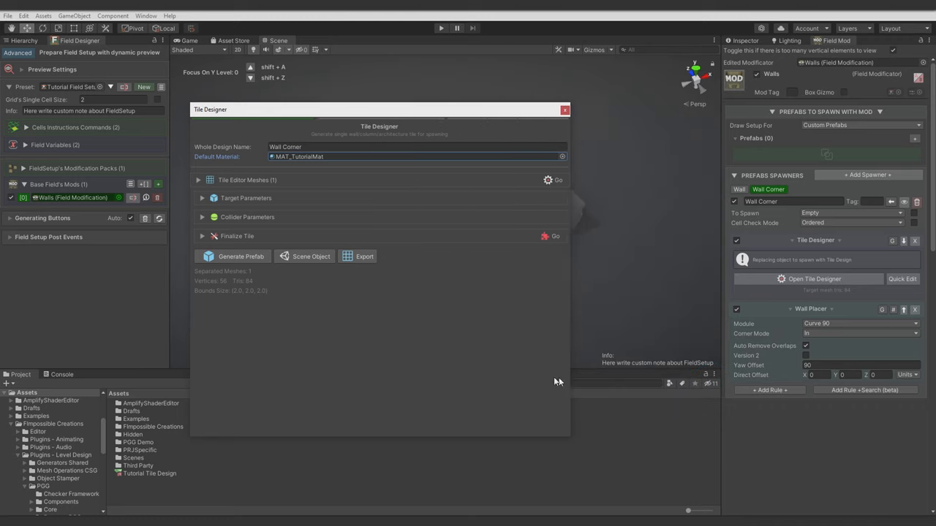
drag(428, 110, 505, 132)
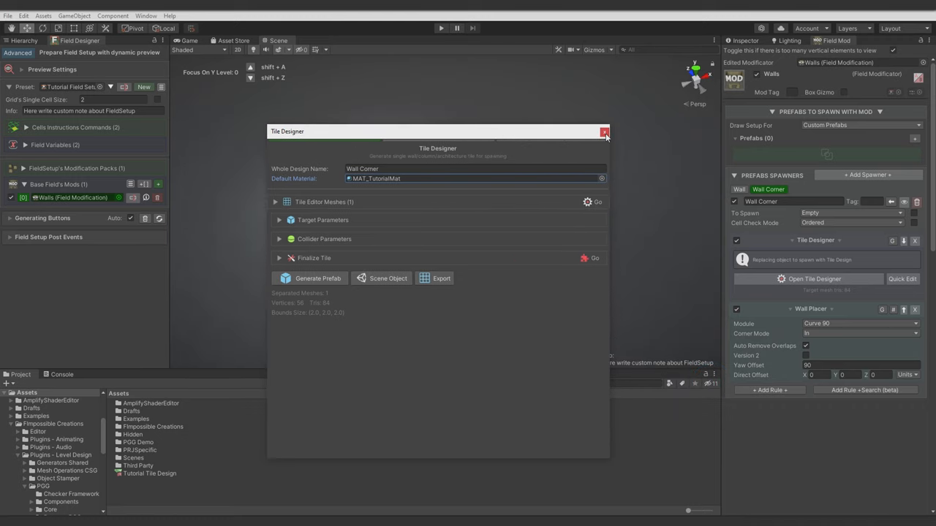
click(606, 133)
mouse_move(457, 271)
right_down()
mouse_move(424, 283)
mouse_move(401, 242)
mouse_move(479, 272)
right_up()
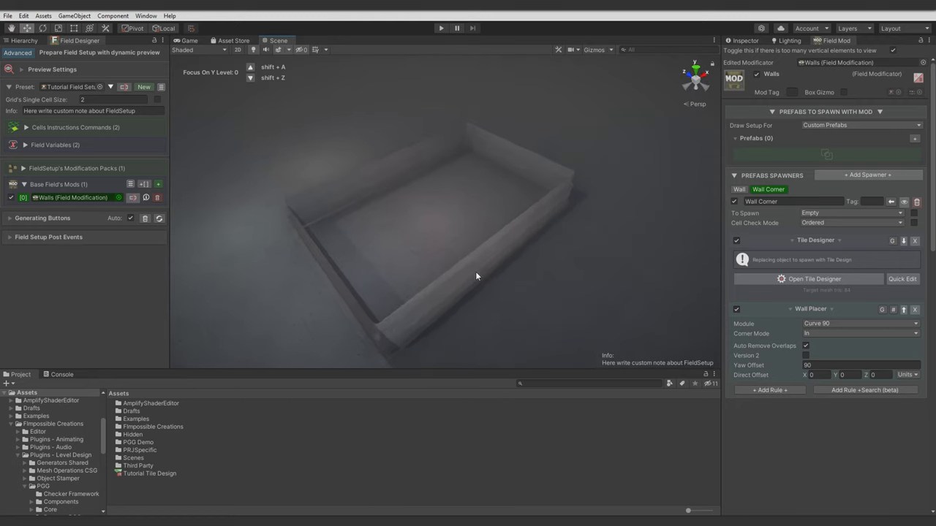